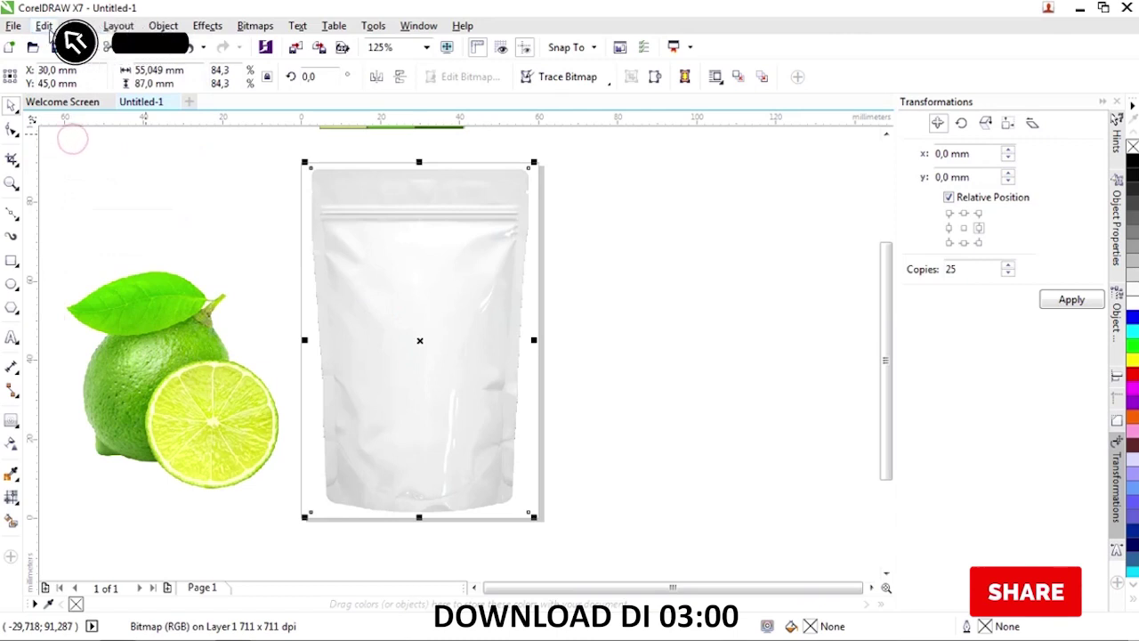
# - Paste a copy of the pouch photo, move it right, and apply a transparency blend mode
pyautogui.click(44, 25)
pyautogui.click(68, 160)
pyautogui.moveTo(397, 251); pyautogui.dragTo(687, 252)
pyautogui.click(9, 445)
pyautogui.click(202, 78)
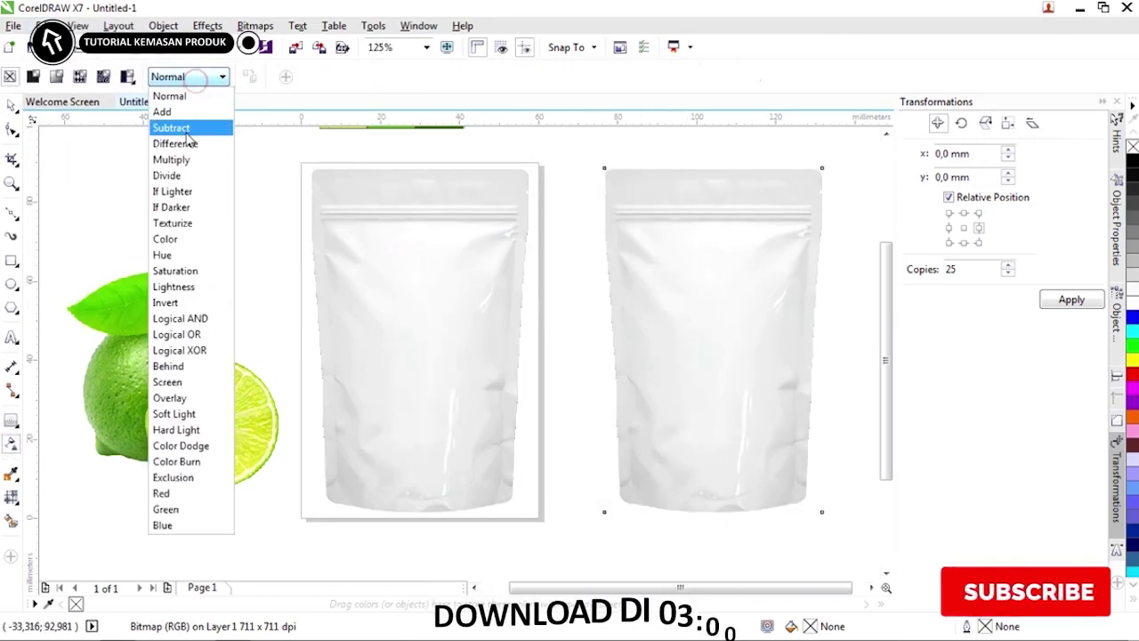
pyautogui.click(178, 157)
# - Quick Trace the left pouch photo into vector shapes, accepting the size warning
pyautogui.click(10, 105)
pyautogui.click(363, 257)
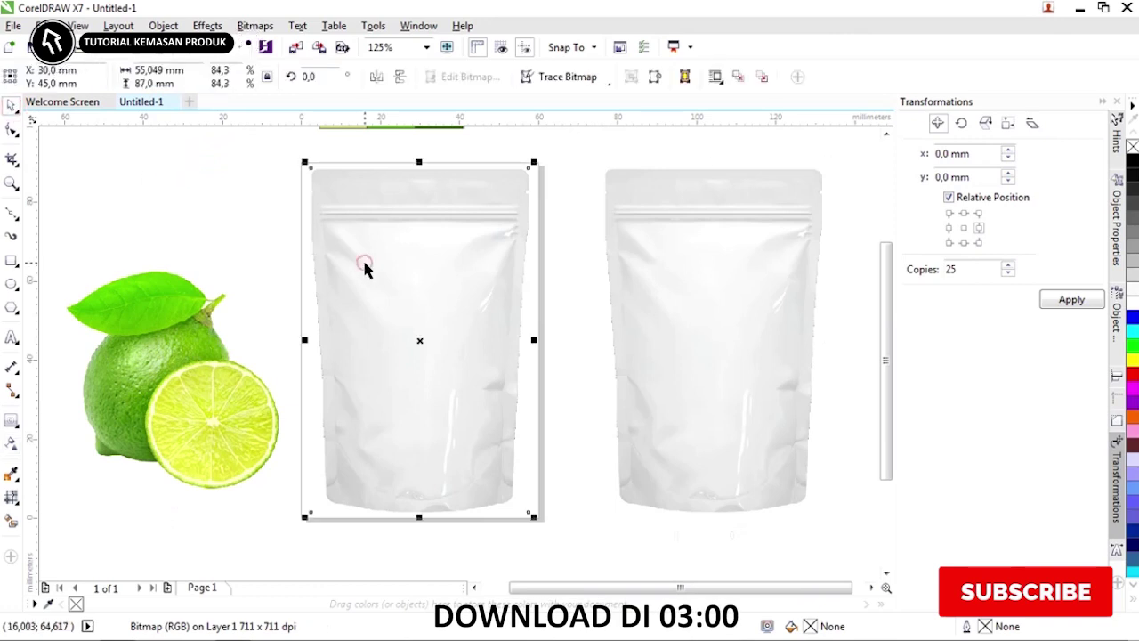
pyautogui.click(599, 76)
pyautogui.click(791, 375)
pyautogui.press('Return')
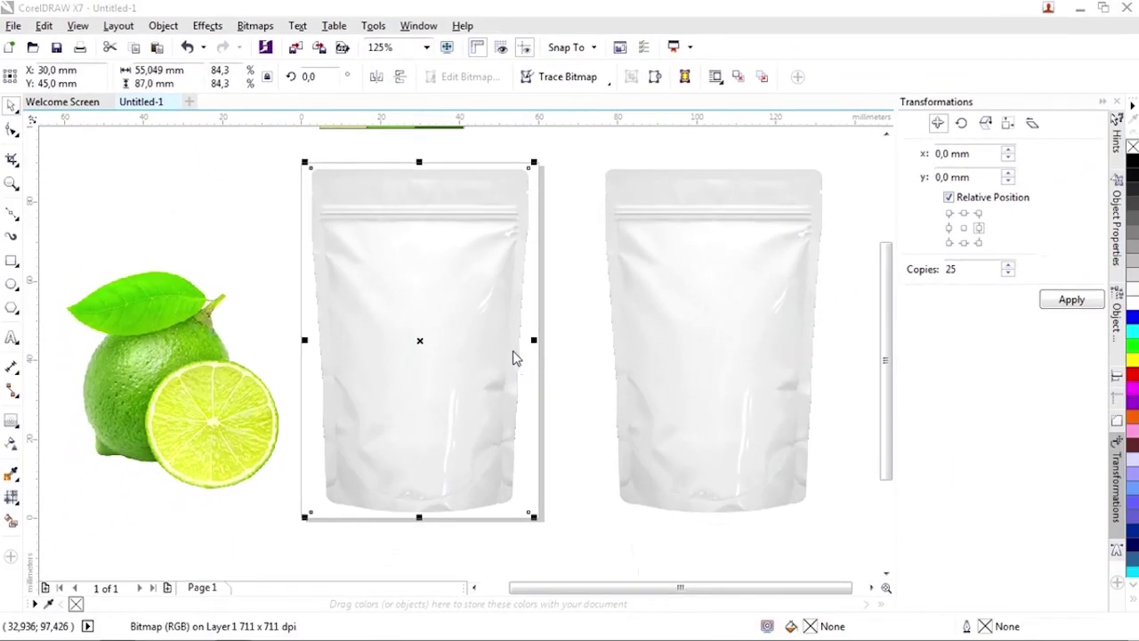
# - Move the traced pouch off the photo, ungroup it, and weld the pieces into one shape
pyautogui.moveTo(493, 297)
pyautogui.mouseDown()
pyautogui.moveTo(392, 297)
pyautogui.moveTo(437, 310)
pyautogui.mouseUp()
pyautogui.click(502, 267)
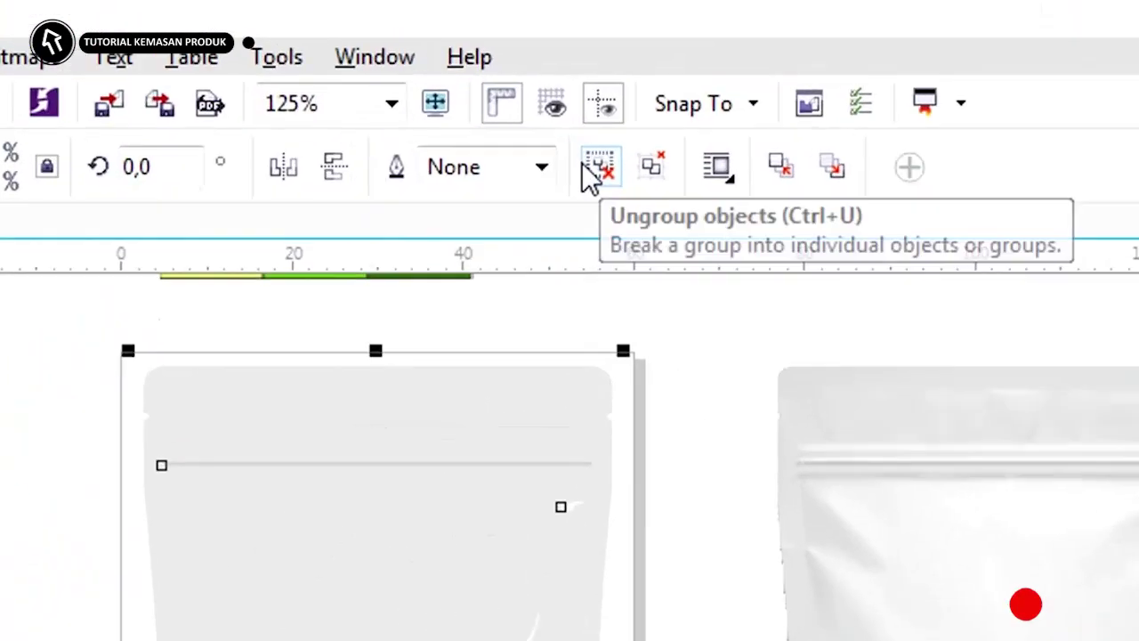
pyautogui.click(523, 76)
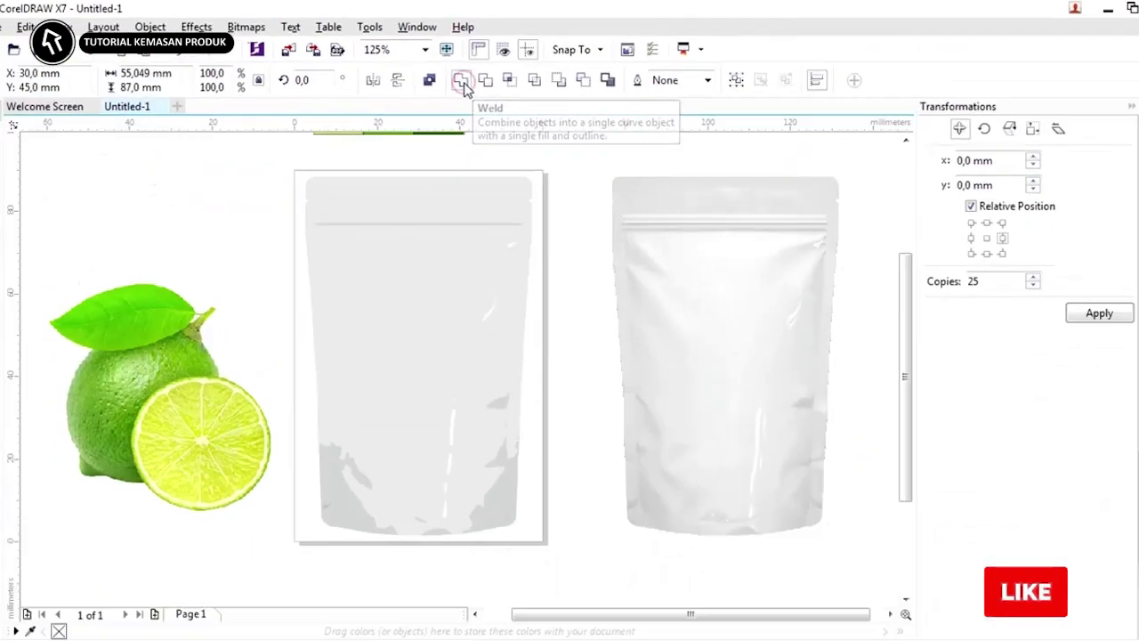
pyautogui.click(479, 245)
# - Draw a rectangle across the middle of the pouch and centre it horizontally
pyautogui.click(11, 259)
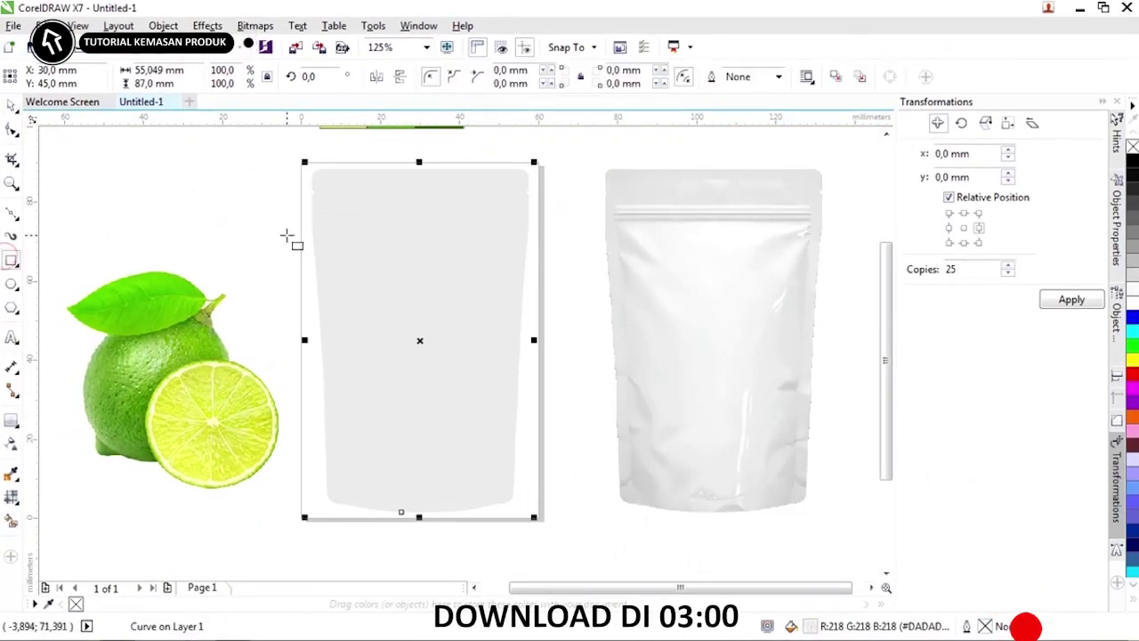
pyautogui.moveTo(286, 234); pyautogui.dragTo(587, 376)
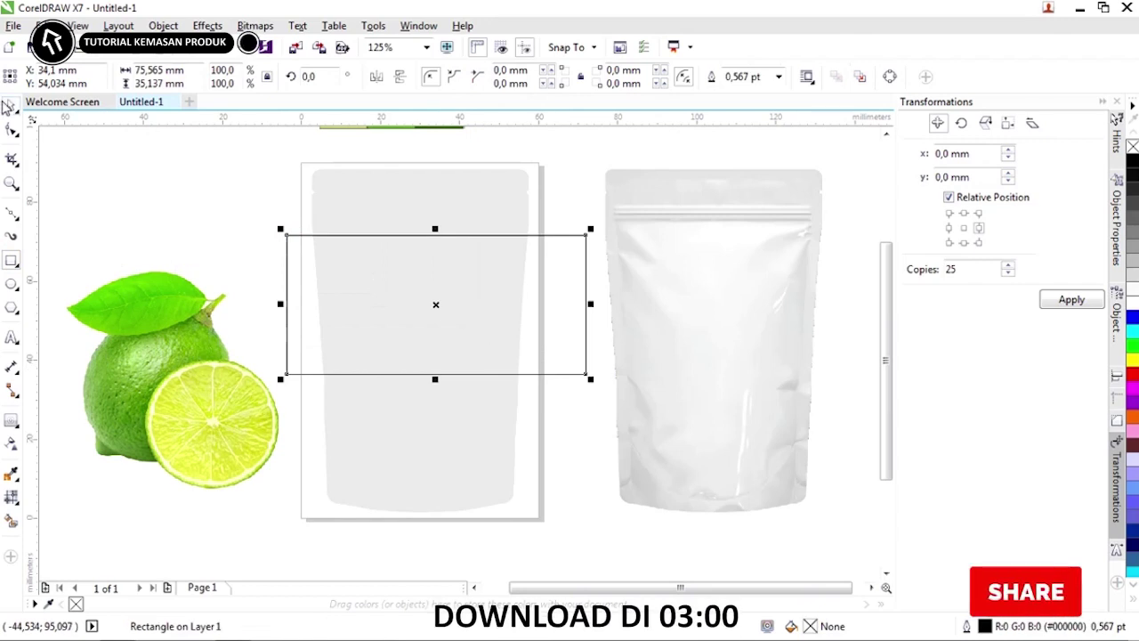
pyautogui.keyDown('shift'); pyautogui.click(460, 198); pyautogui.keyUp('shift')
pyautogui.press('c')
pyautogui.click(557, 404)
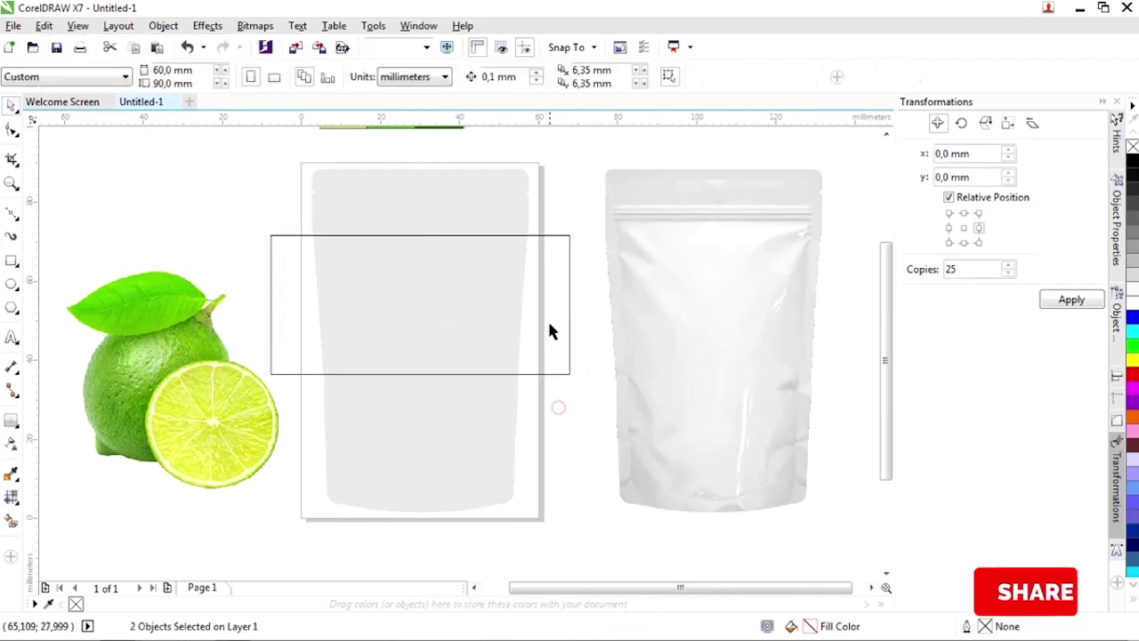
# - Smart Fill the rectangle's overlap with the pouch, then delete the rectangle outline
pyautogui.click(11, 520)
pyautogui.click(445, 242)
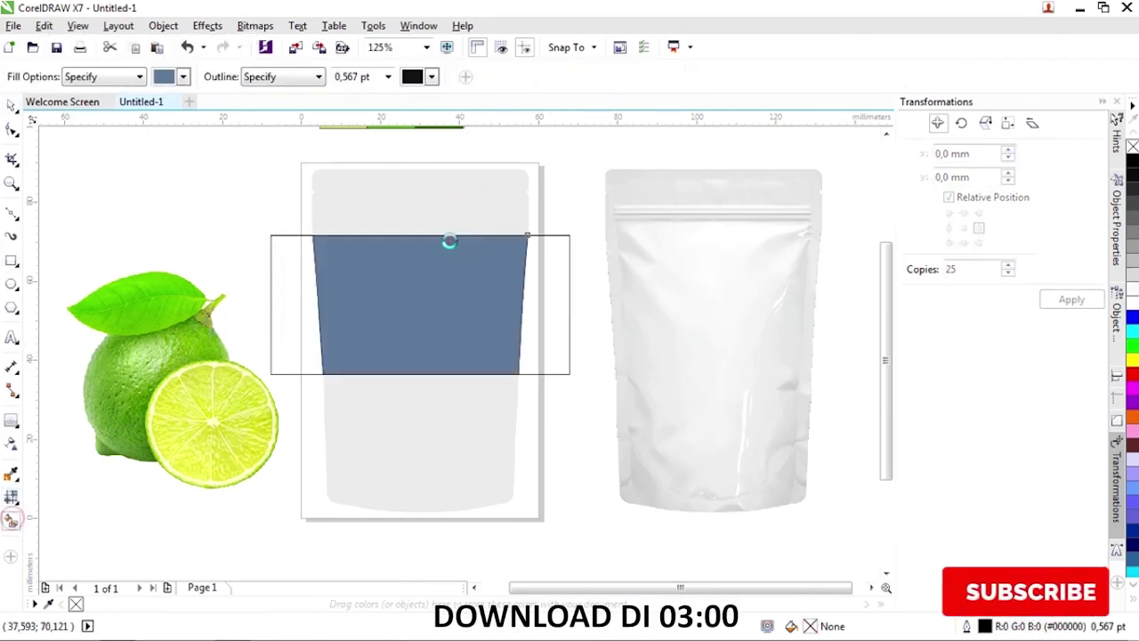
pyautogui.press('space')
pyautogui.click(272, 253)
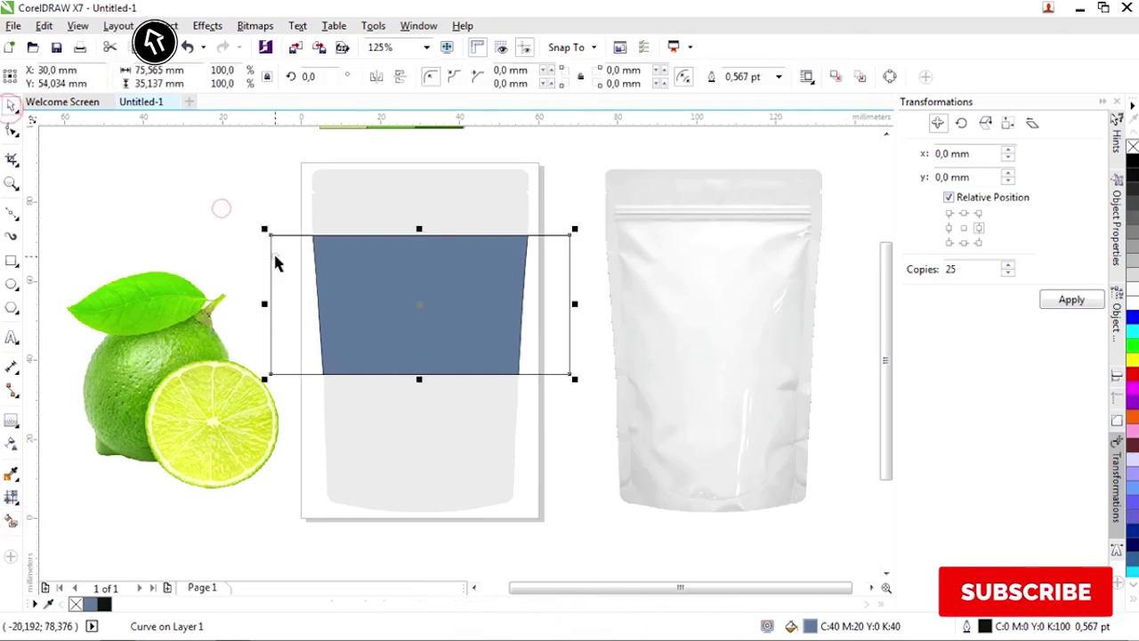
pyautogui.press('Delete')
pyautogui.click(493, 294)
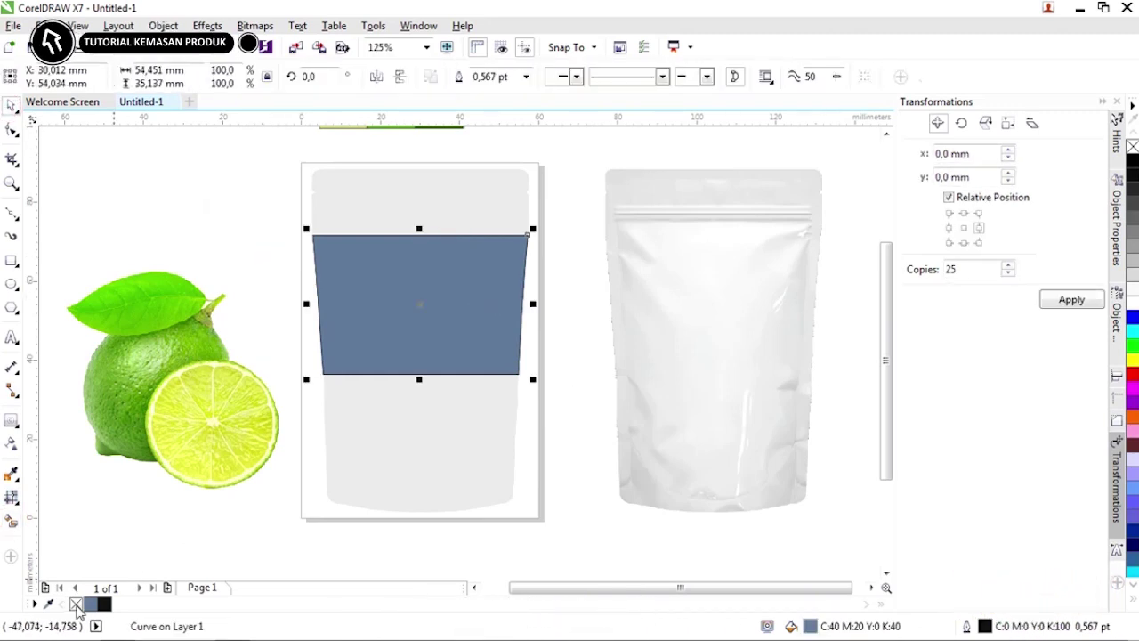
pyautogui.scroll(-1, 331, 453)
pyautogui.scroll(1, 357, 339)
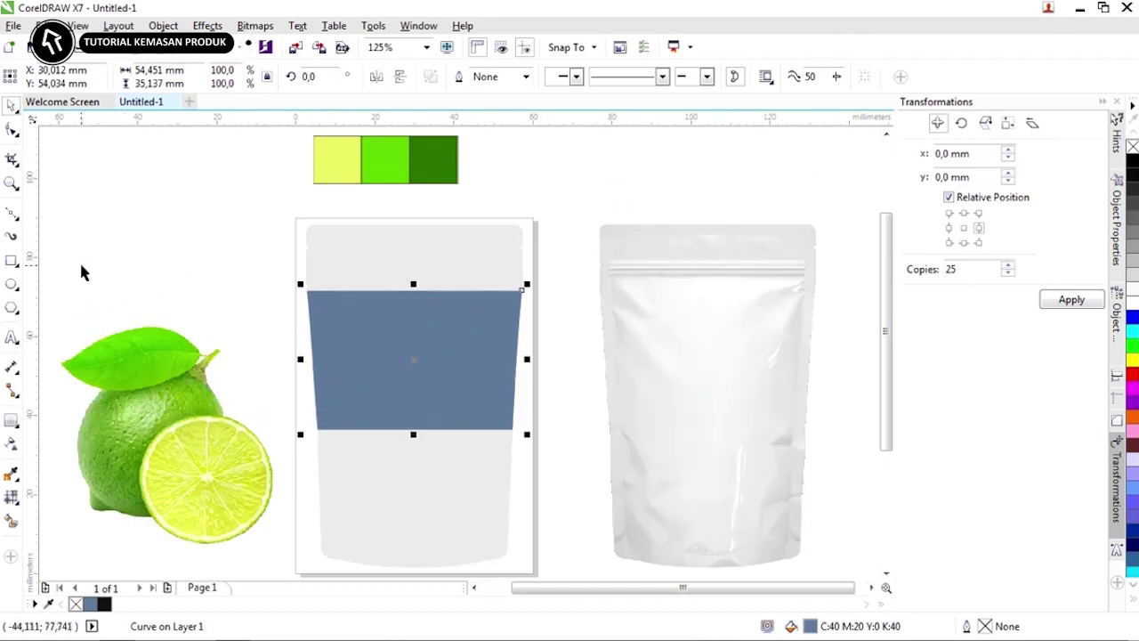
# - Fill the middle band light grey and the top and bottom sections bright green
pyautogui.click(12, 475)
pyautogui.click(384, 250)
pyautogui.click(368, 355)
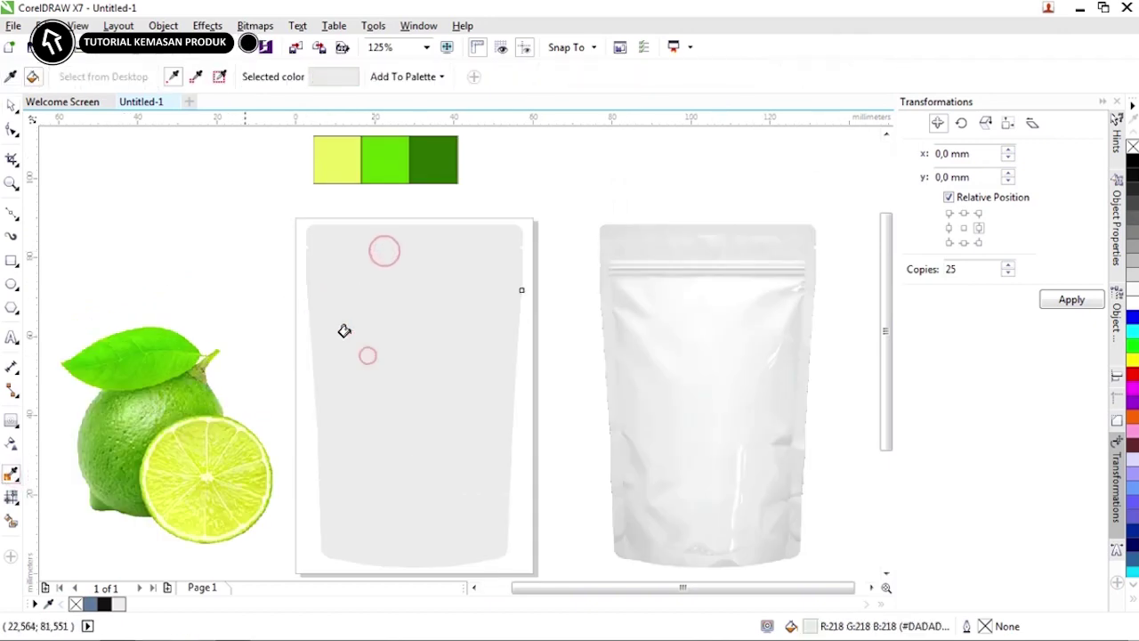
pyautogui.click(11, 78)
pyautogui.click(381, 158)
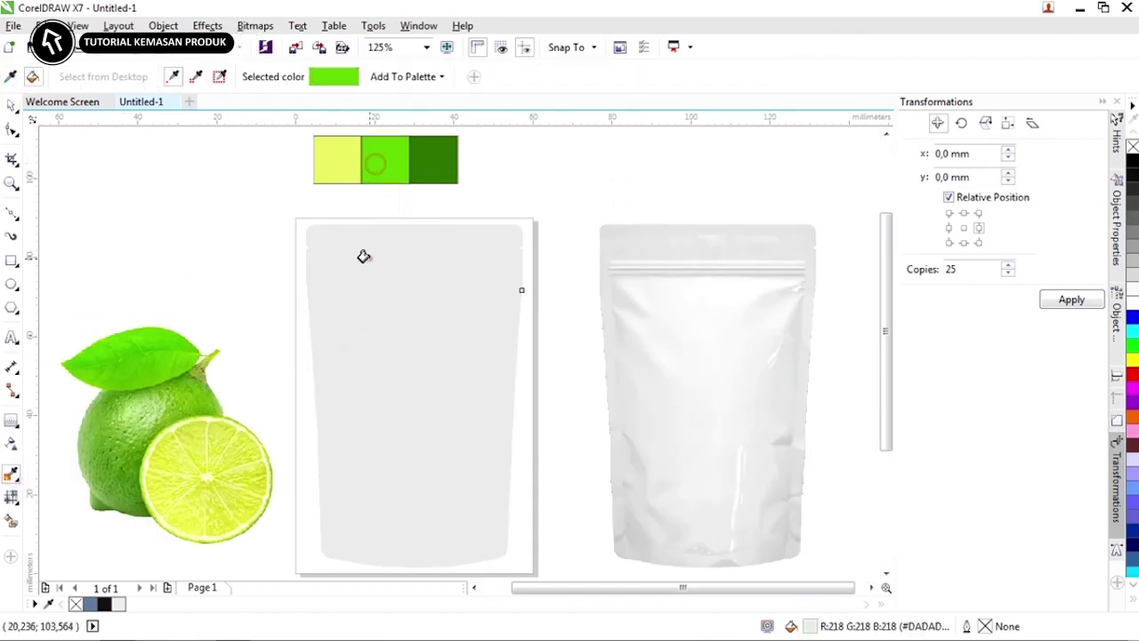
pyautogui.click(367, 258)
pyautogui.press('space')
pyautogui.click(145, 415)
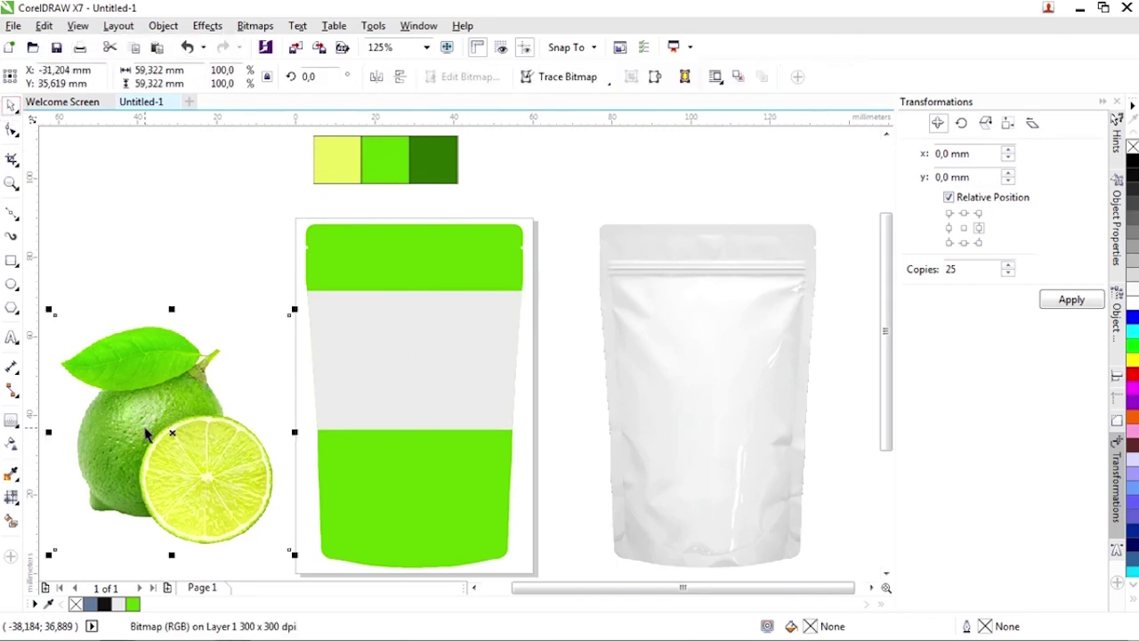
# - Bring the lime photo to front, set its height to 30 mm, and place it on the lower green band
pyautogui.rightClick(145, 431)
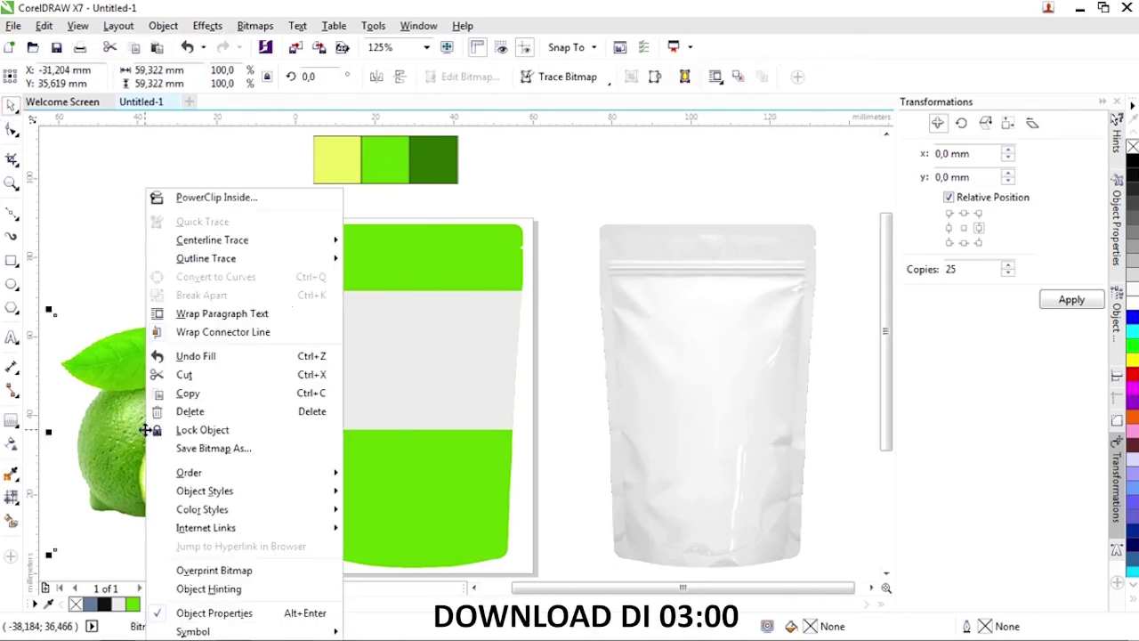
pyautogui.moveTo(178, 472)
pyautogui.click(417, 473)
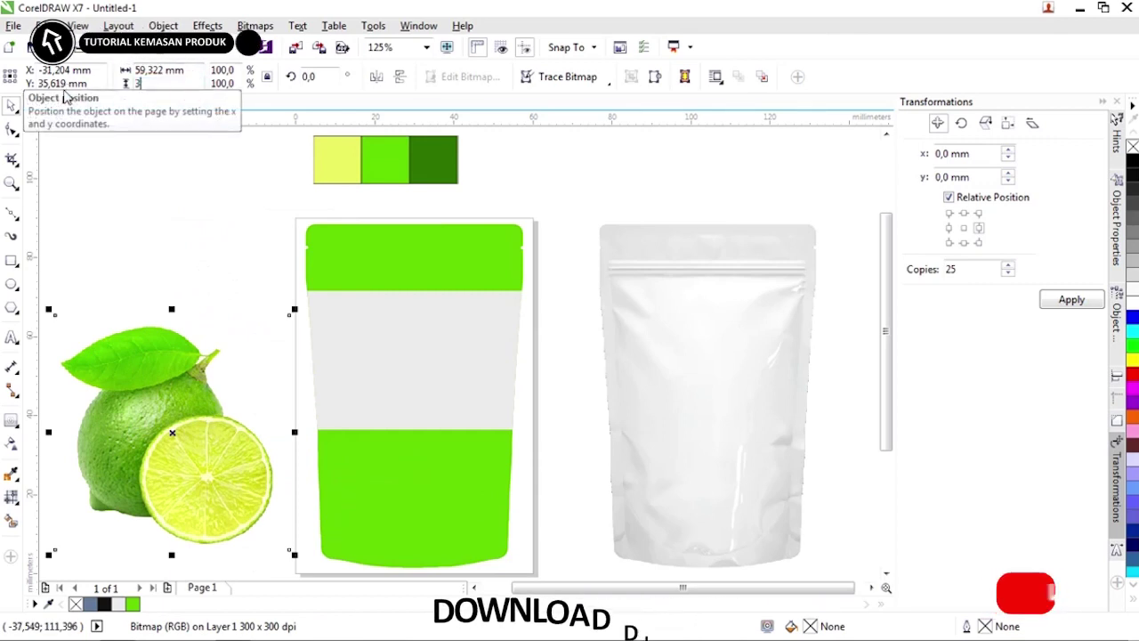
pyautogui.write('30')
pyautogui.press('Return')
pyautogui.moveTo(231, 441); pyautogui.dragTo(373, 489)
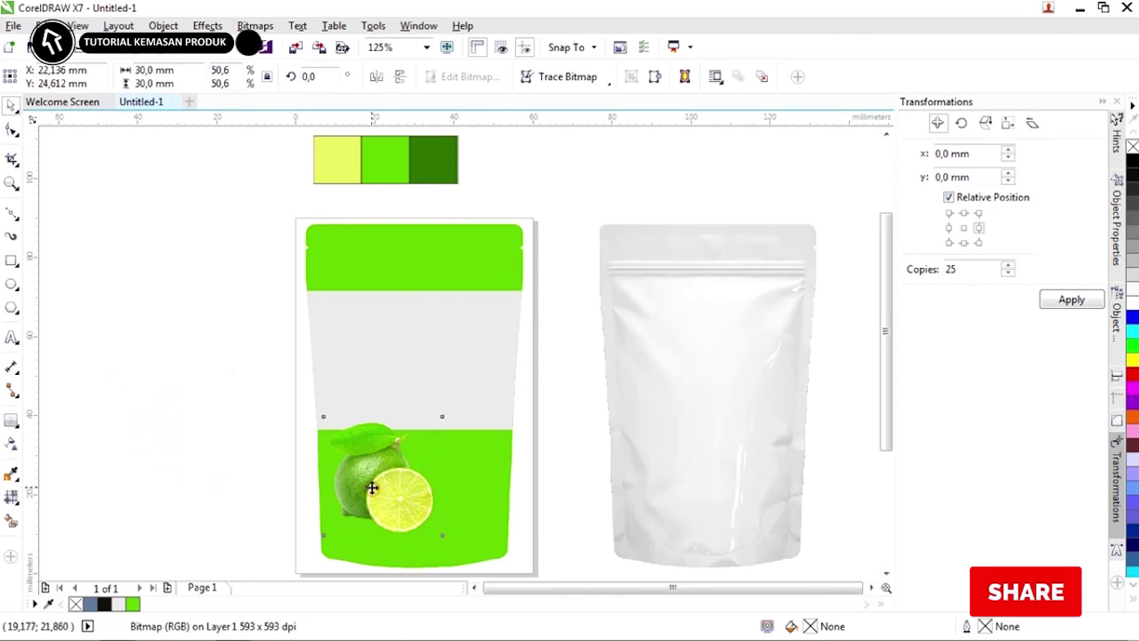
pyautogui.click(254, 471)
pyautogui.scroll(1, 254, 471)
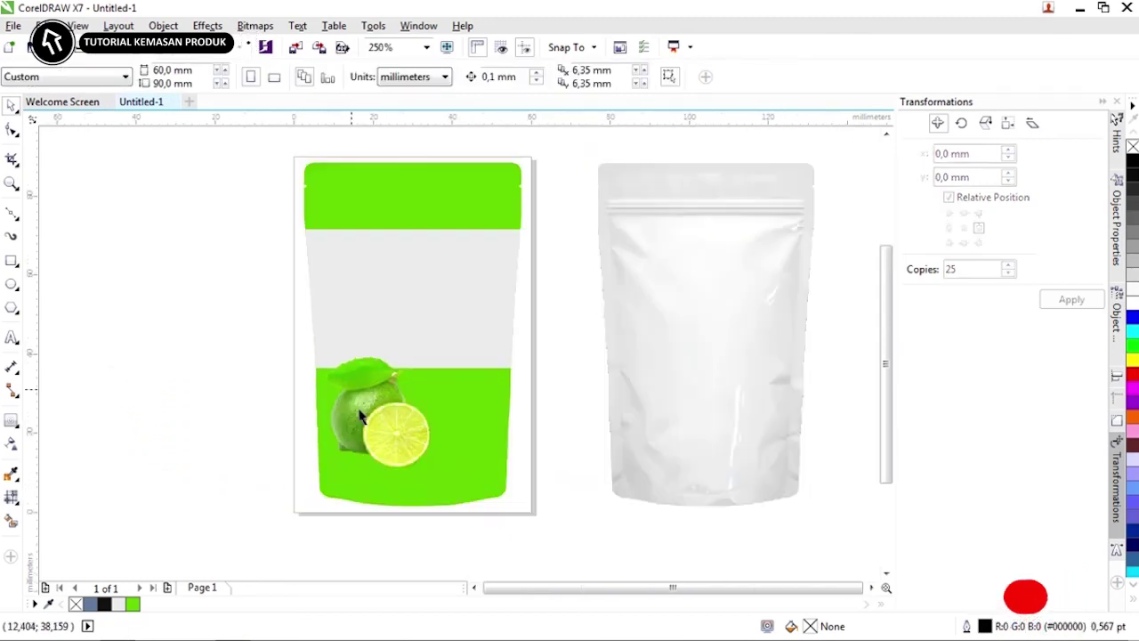
pyautogui.scroll(2, 360, 416)
pyautogui.scroll(-3, 367, 437)
# - Draw a flat ellipse beneath the lime and fill it dark green
pyautogui.scroll(1, 296, 402)
pyautogui.press('F7')
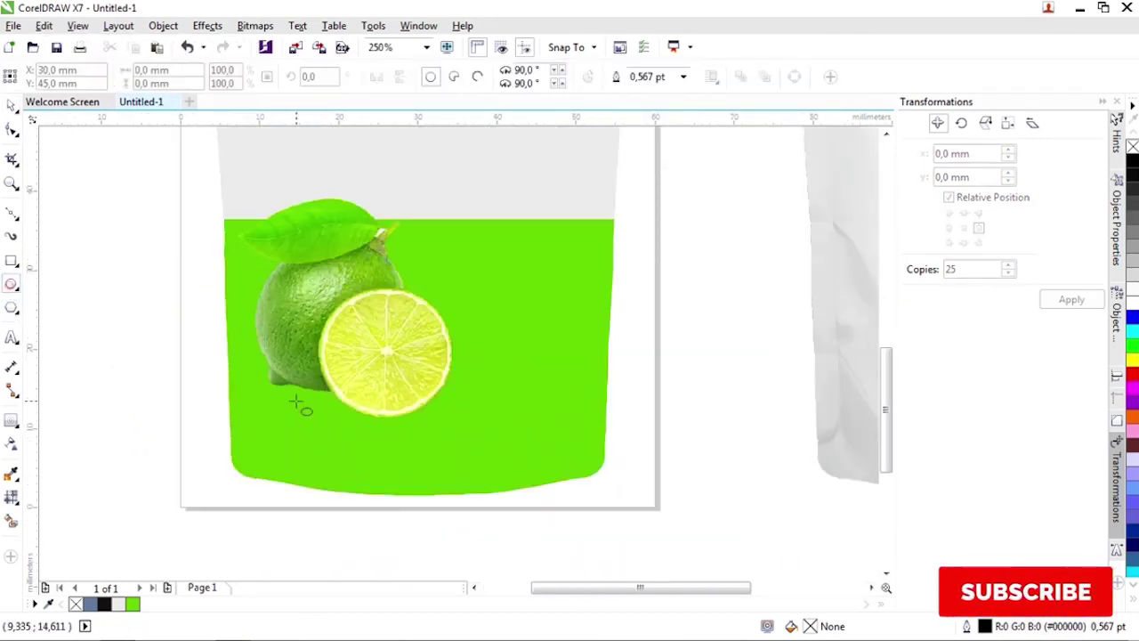
pyautogui.scroll(1, 297, 402)
pyautogui.moveTo(189, 333); pyautogui.dragTo(676, 436)
pyautogui.scroll(-3, 305, 554)
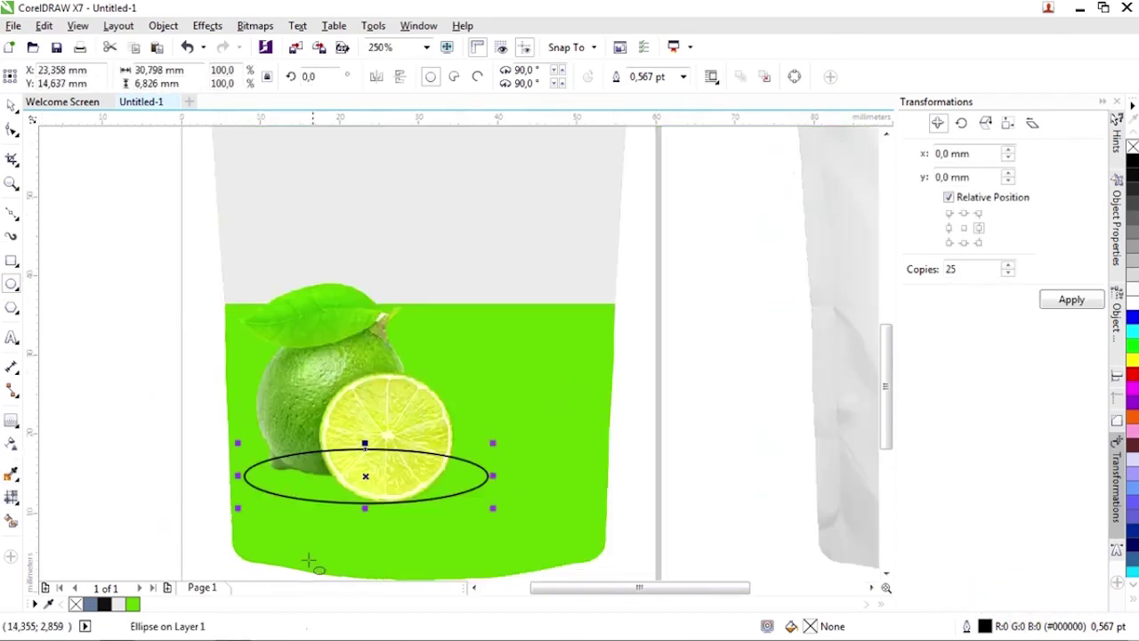
pyautogui.click(12, 471)
pyautogui.click(389, 144)
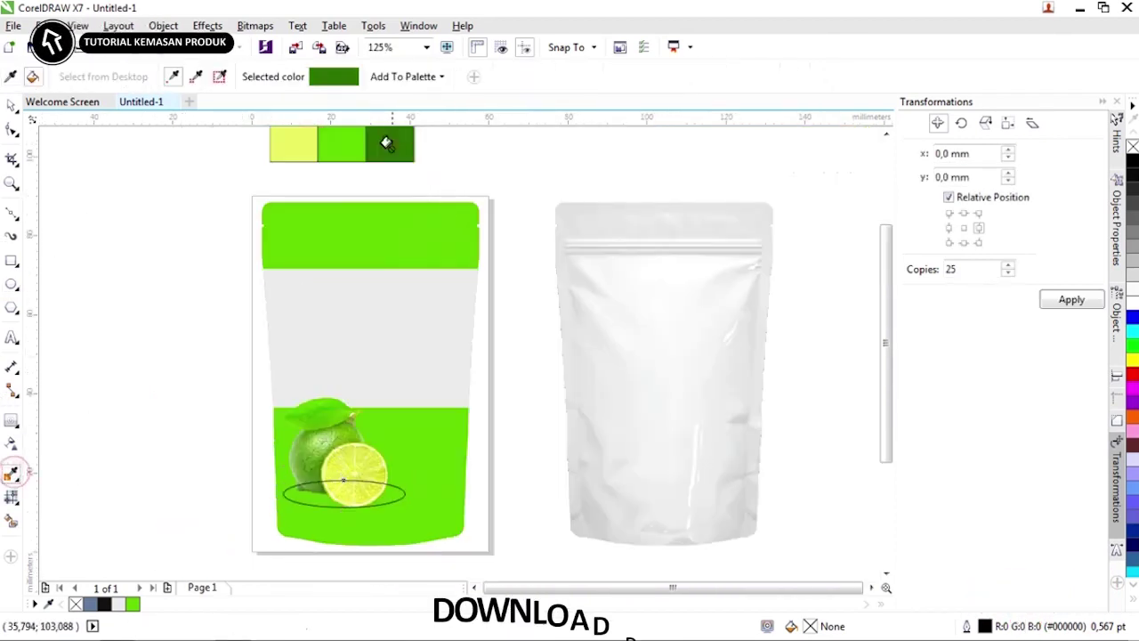
pyautogui.scroll(1, 308, 492)
pyautogui.click(309, 491)
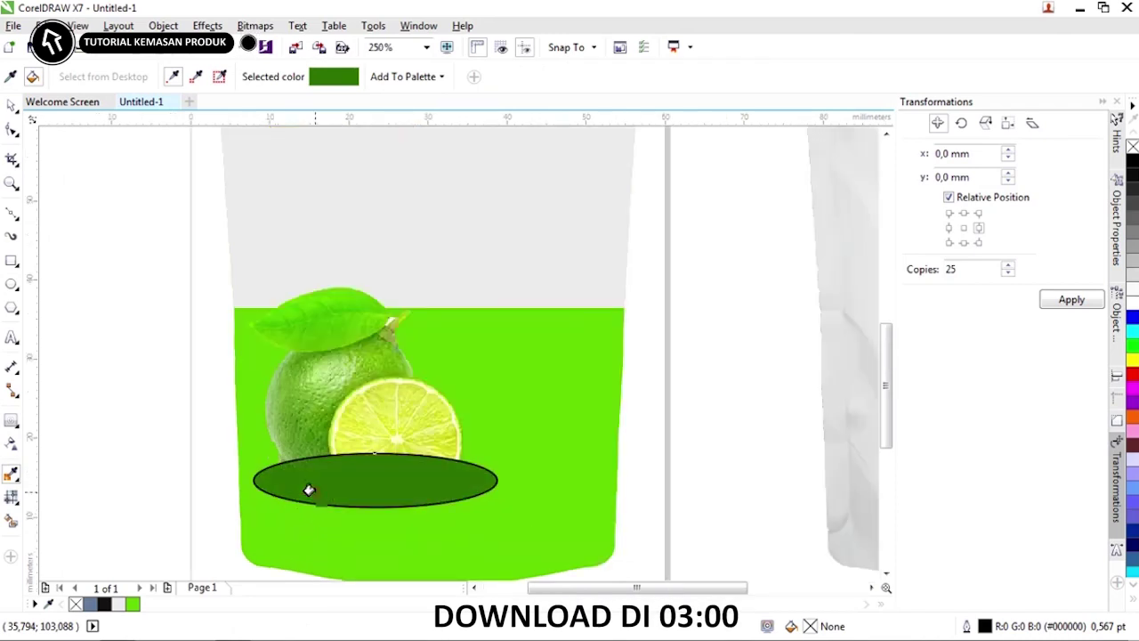
pyautogui.click(12, 105)
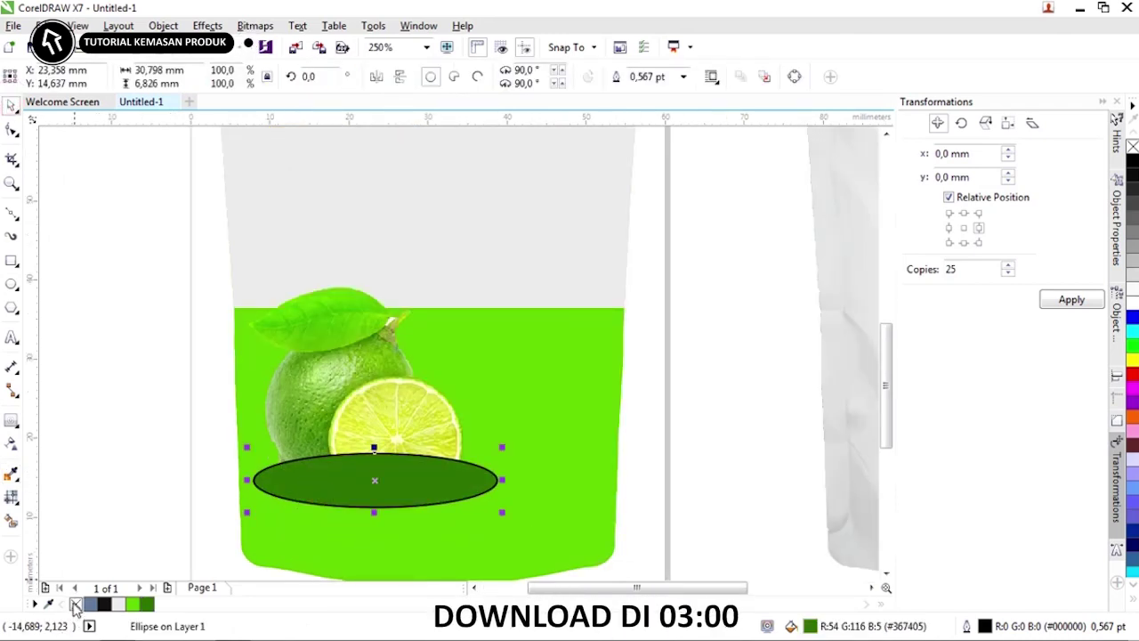
# - Give the ellipse a mesh fill with transparency 80
pyautogui.scroll(1, 334, 501)
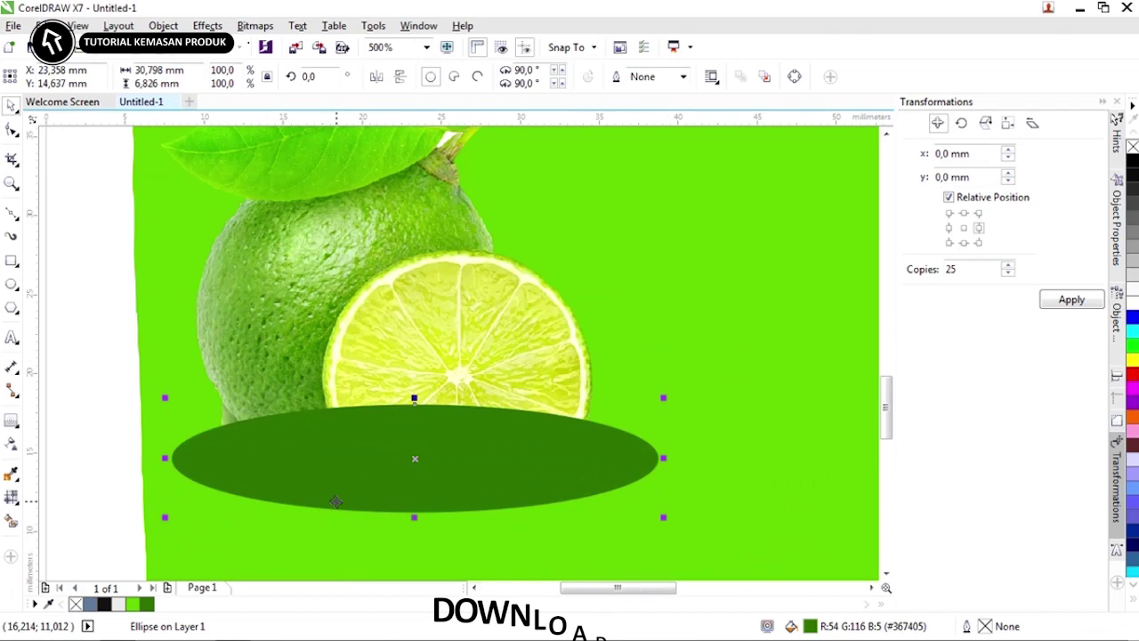
pyautogui.click(10, 498)
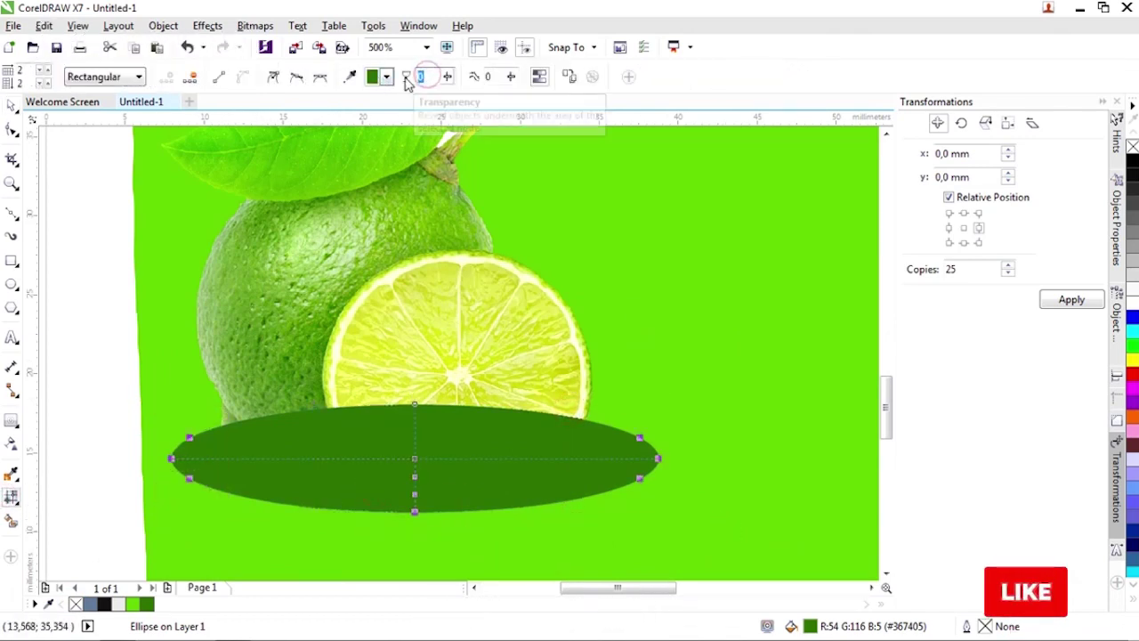
pyautogui.write('100')
pyautogui.press('Return')
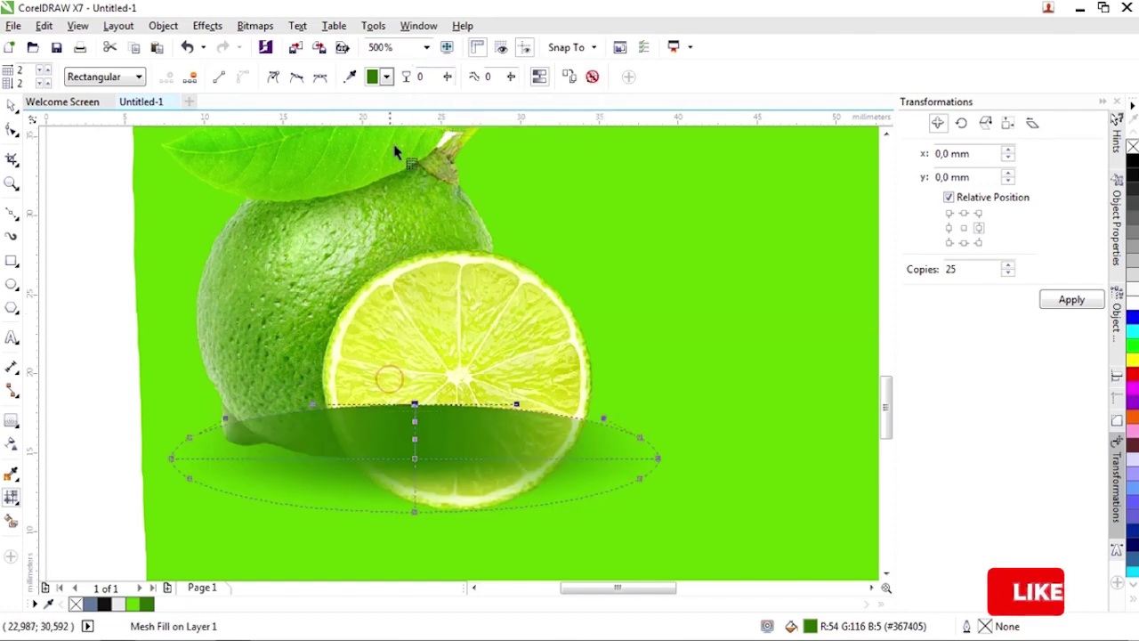
pyautogui.write('80')
pyautogui.press('Return')
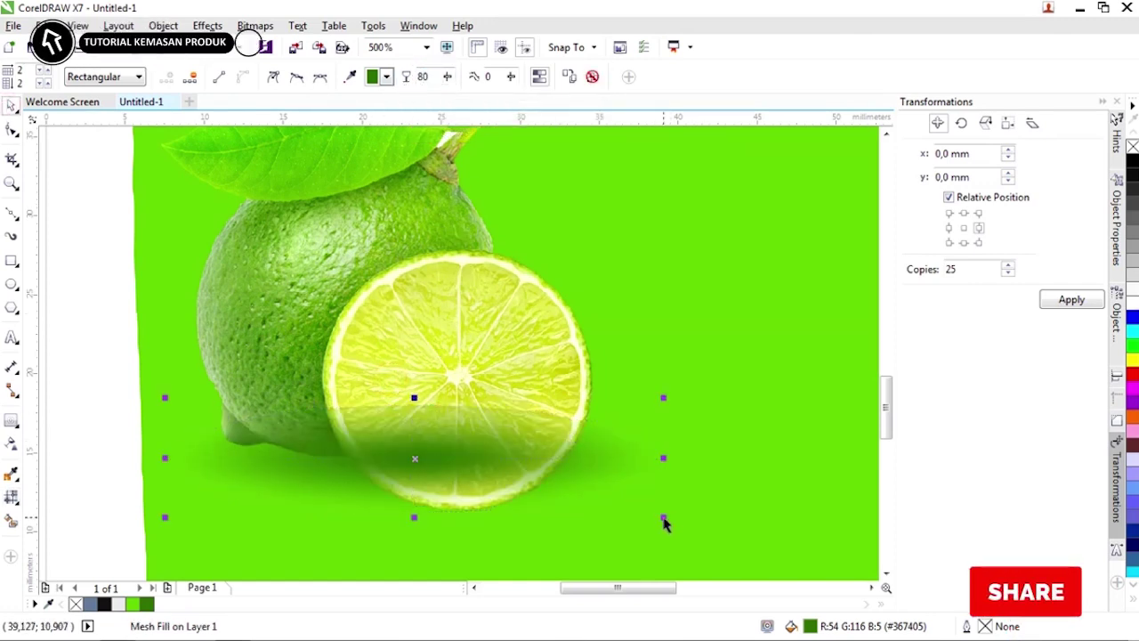
# - Resize the shadow ellipse and bring the lime photo in front of it
pyautogui.moveTo(663, 519); pyautogui.dragTo(686, 526)
pyautogui.click(322, 230)
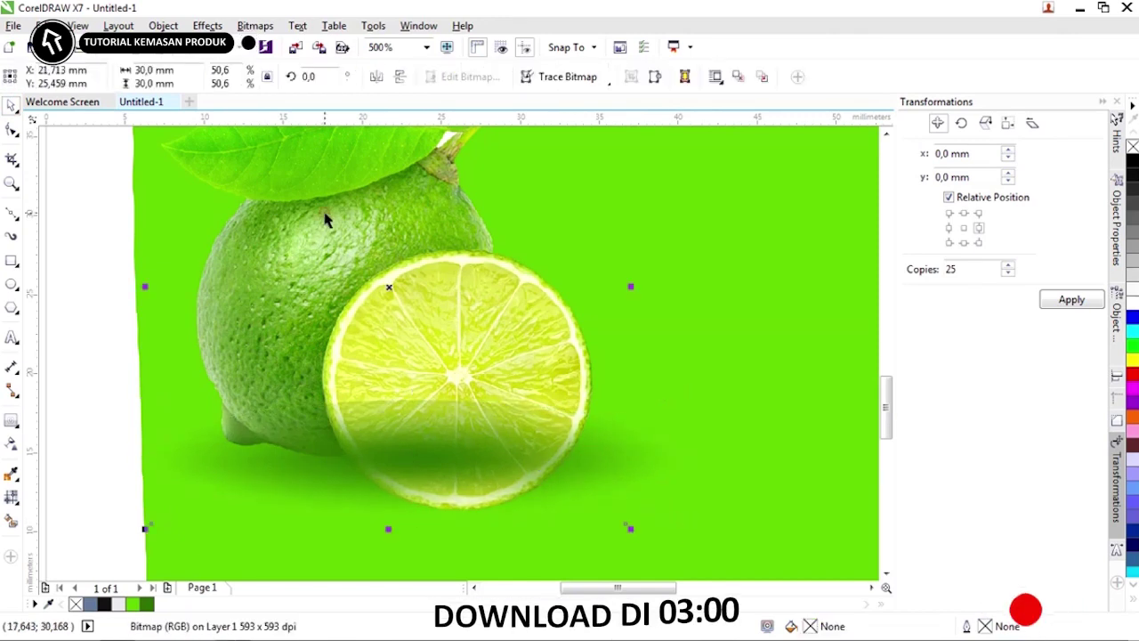
pyautogui.hotkey('shift', 'pageup')
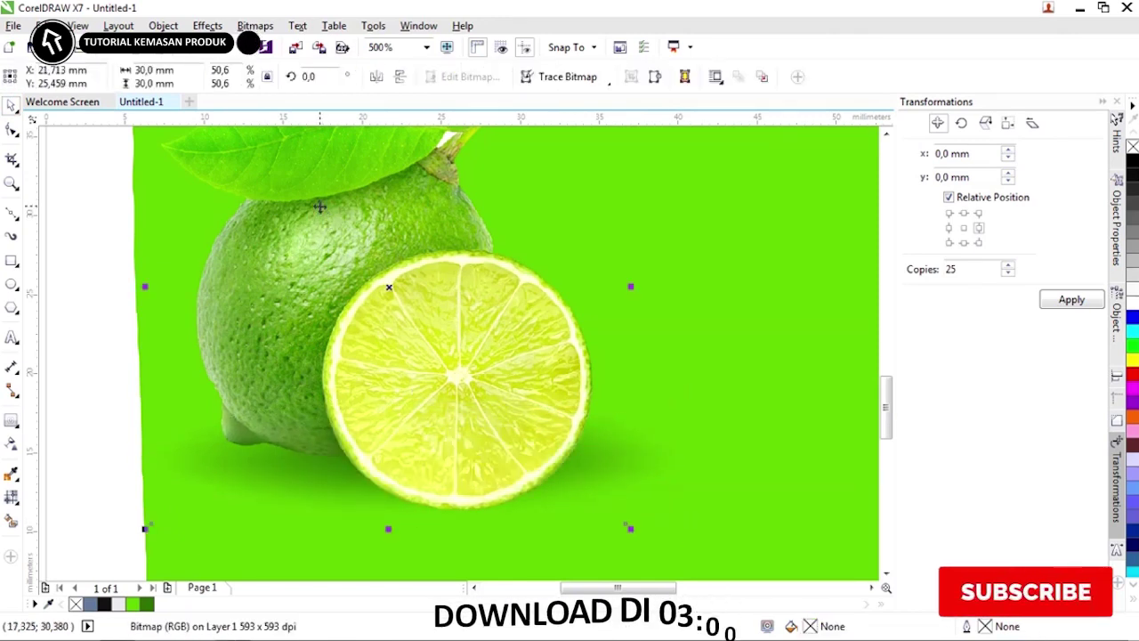
pyautogui.scroll(-2, 479, 465)
pyautogui.press('Escape')
pyautogui.scroll(-1, 578, 531)
pyautogui.scroll(1, 578, 531)
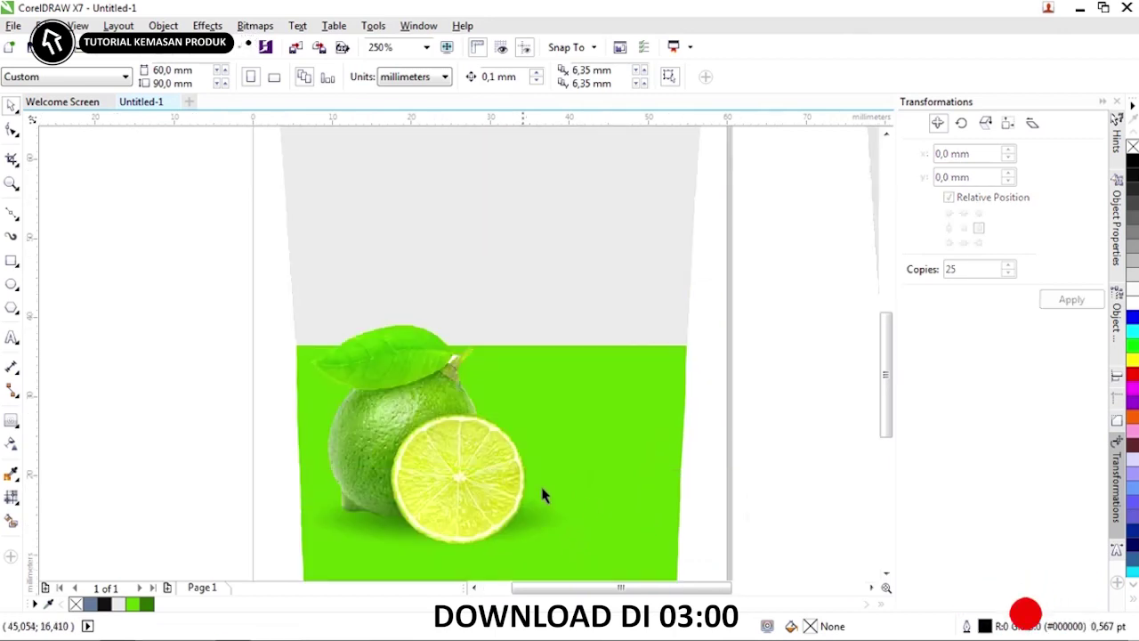
# - Draw a straight Bezier line across the top green band at the side notch
pyautogui.scroll(-1, 541, 496)
pyautogui.scroll(1, 325, 344)
pyautogui.scroll(-1, 311, 229)
pyautogui.scroll(2, 302, 218)
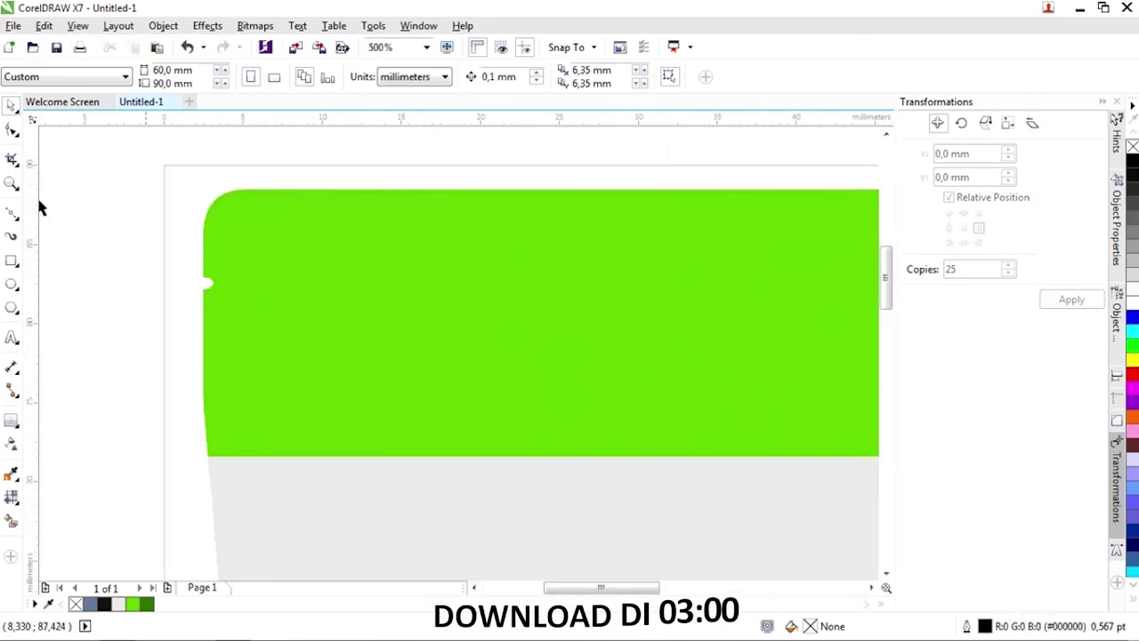
pyautogui.click(11, 215)
pyautogui.click(56, 250)
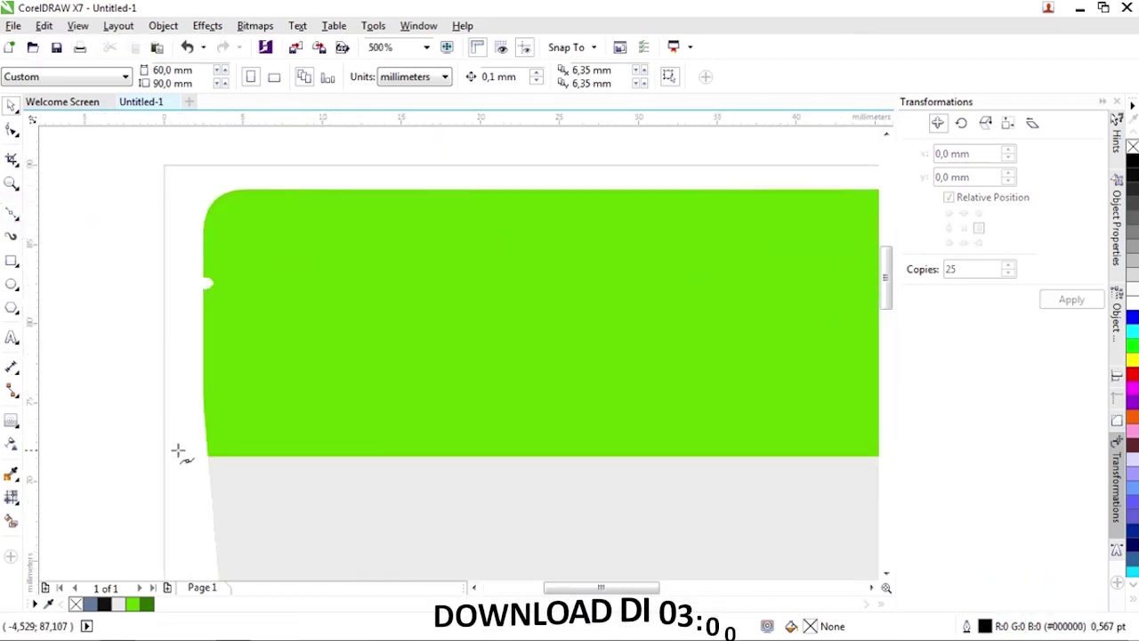
pyautogui.click(489, 456)
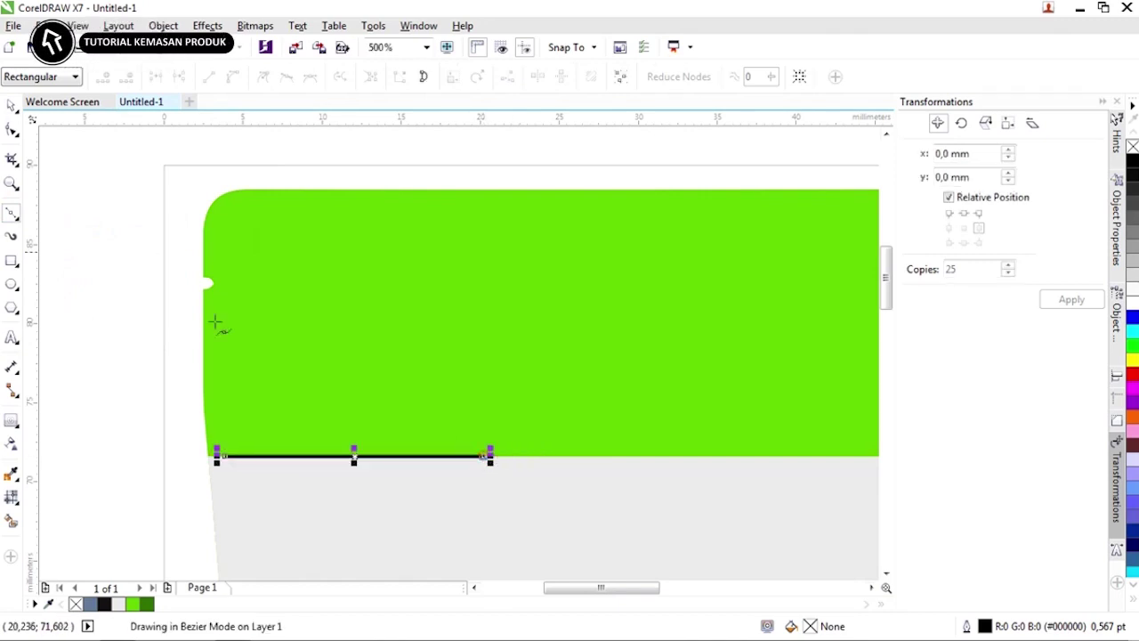
pyautogui.press('space')
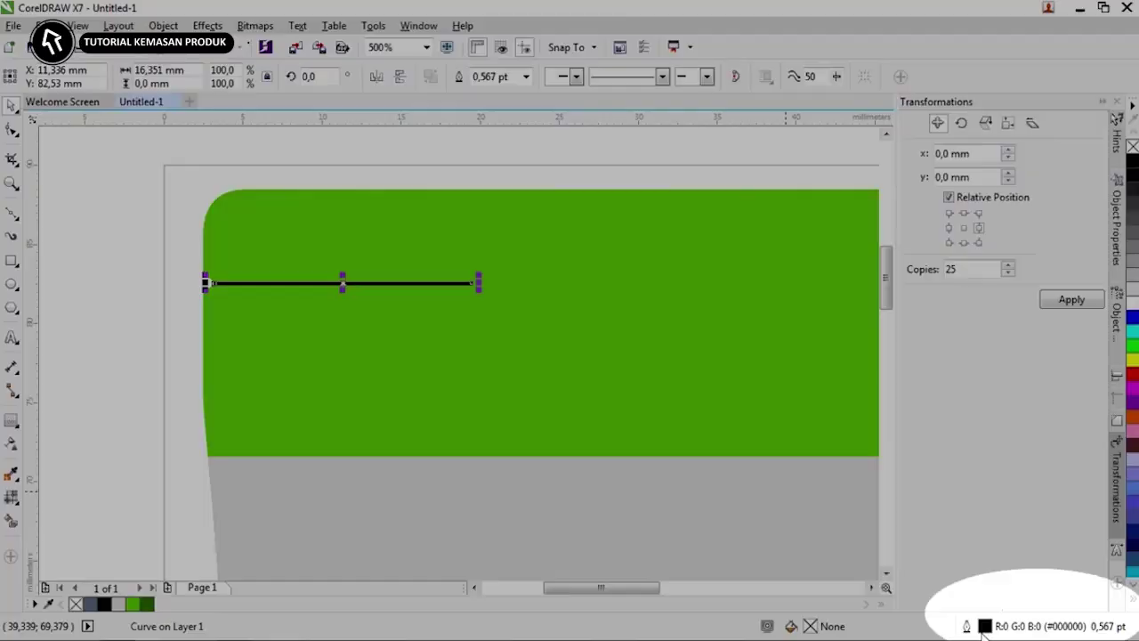
# - Give the line a dotted outline style in the Outline Pen dialog
pyautogui.doubleClick(984, 625)
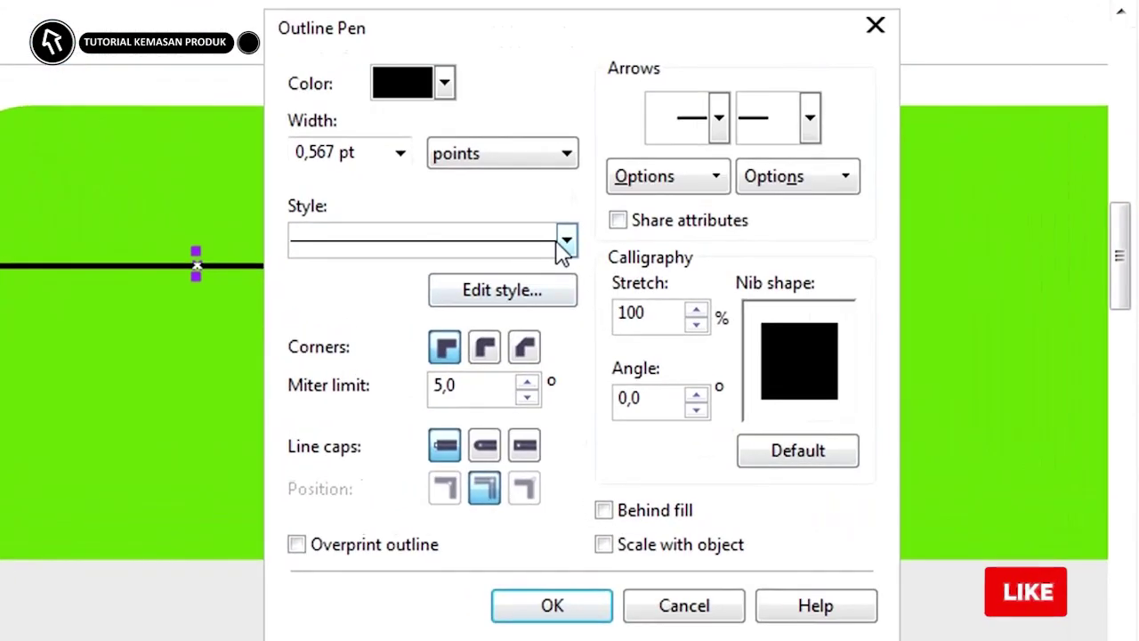
pyautogui.click(564, 244)
pyautogui.click(468, 327)
pyautogui.click(539, 614)
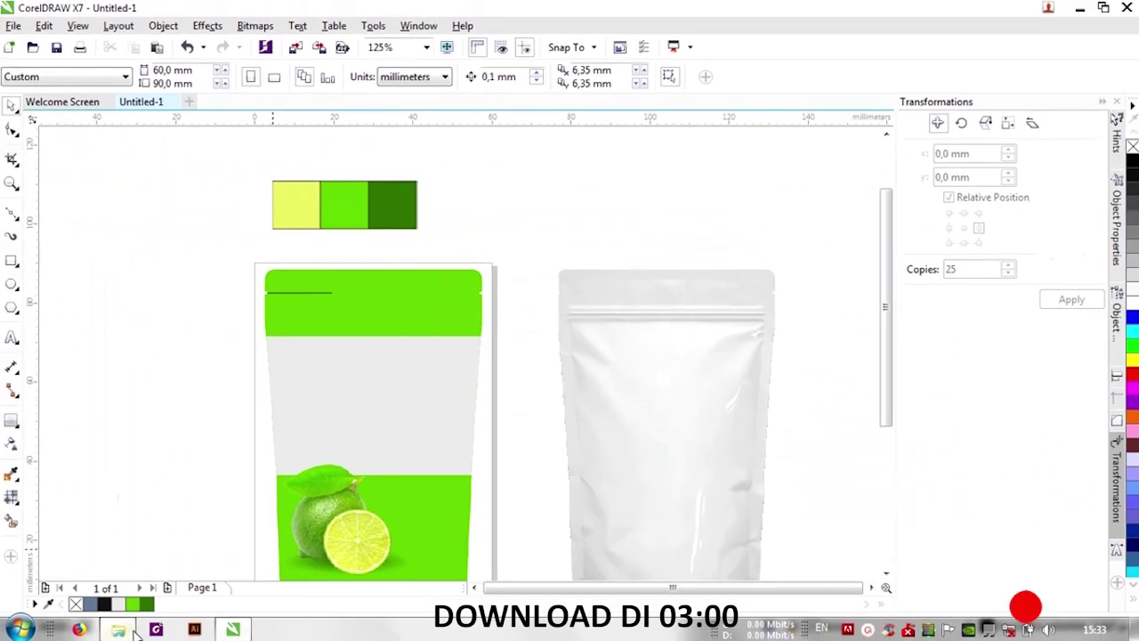
# - Copy the phrase SOBEK DISINI from Teks.txt
pyautogui.click(131, 629)
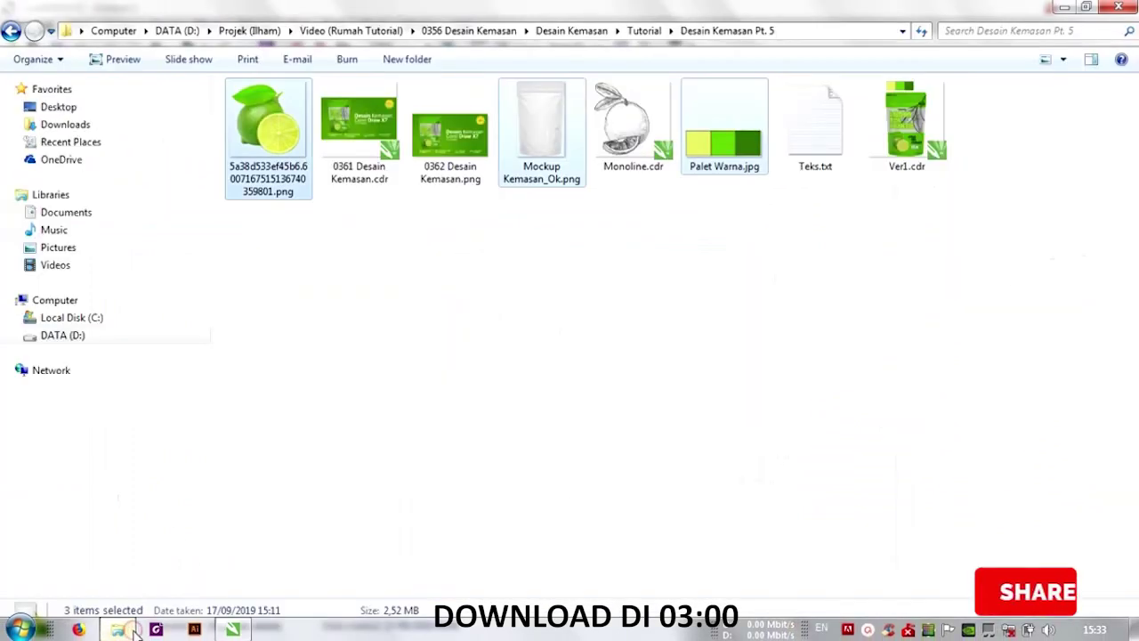
pyautogui.doubleClick(825, 145)
pyautogui.moveTo(390, 266); pyautogui.dragTo(283, 269)
pyautogui.hotkey('ctrl', 'c')
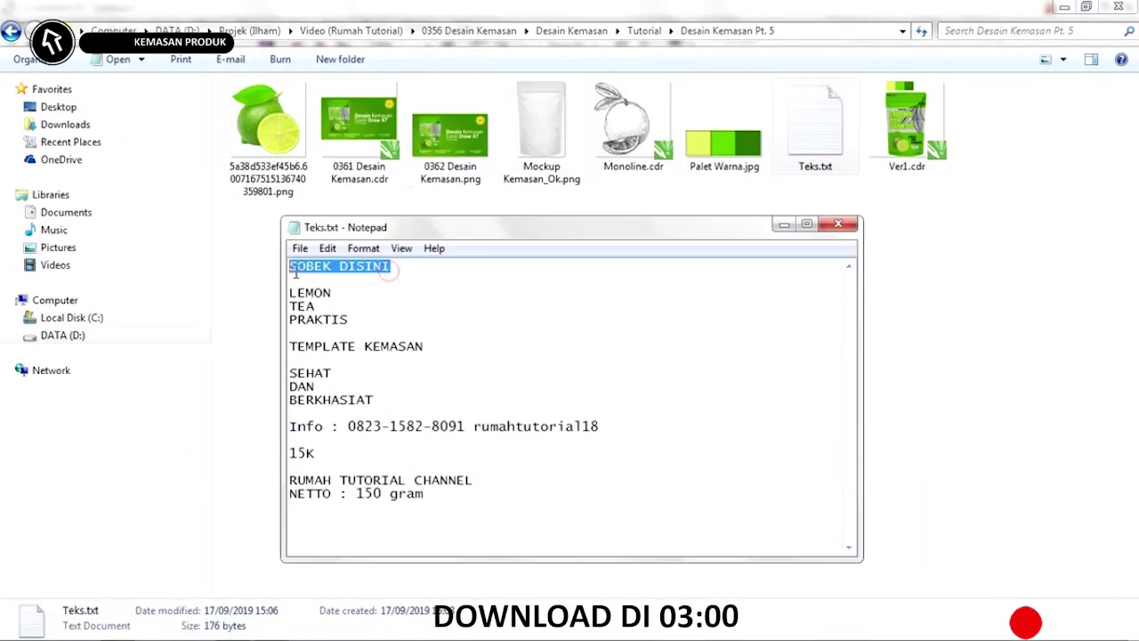
pyautogui.hotkey('alt', 'Tab')
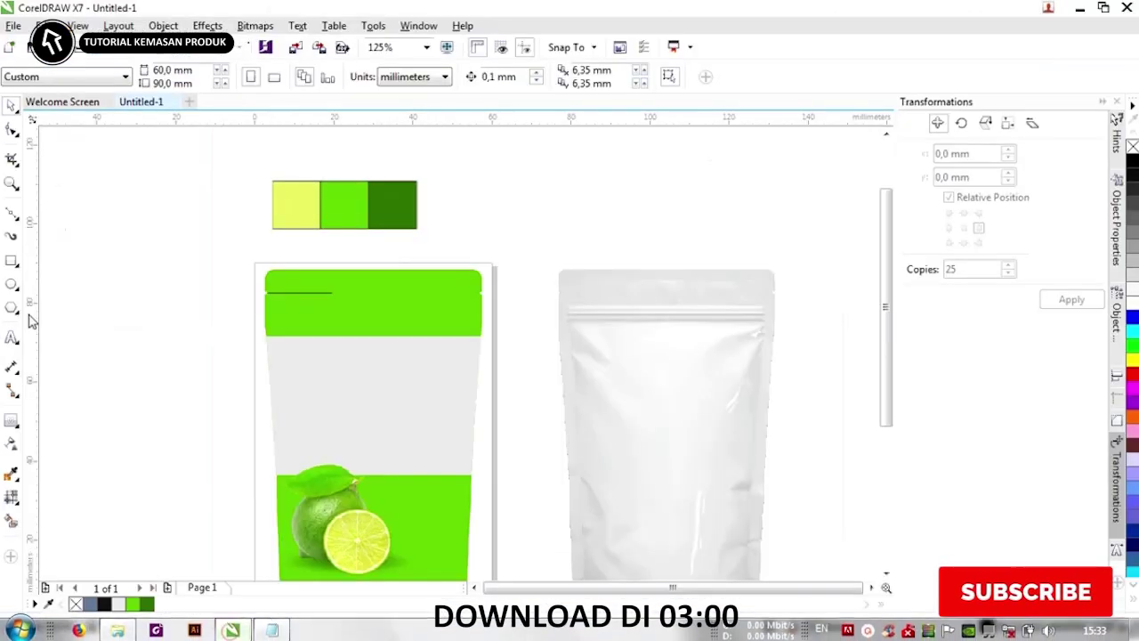
# - Paste SOBEK DISINI as text on the green band in Calibri 3 pt
pyautogui.scroll(4, 253, 258)
pyautogui.click(287, 271)
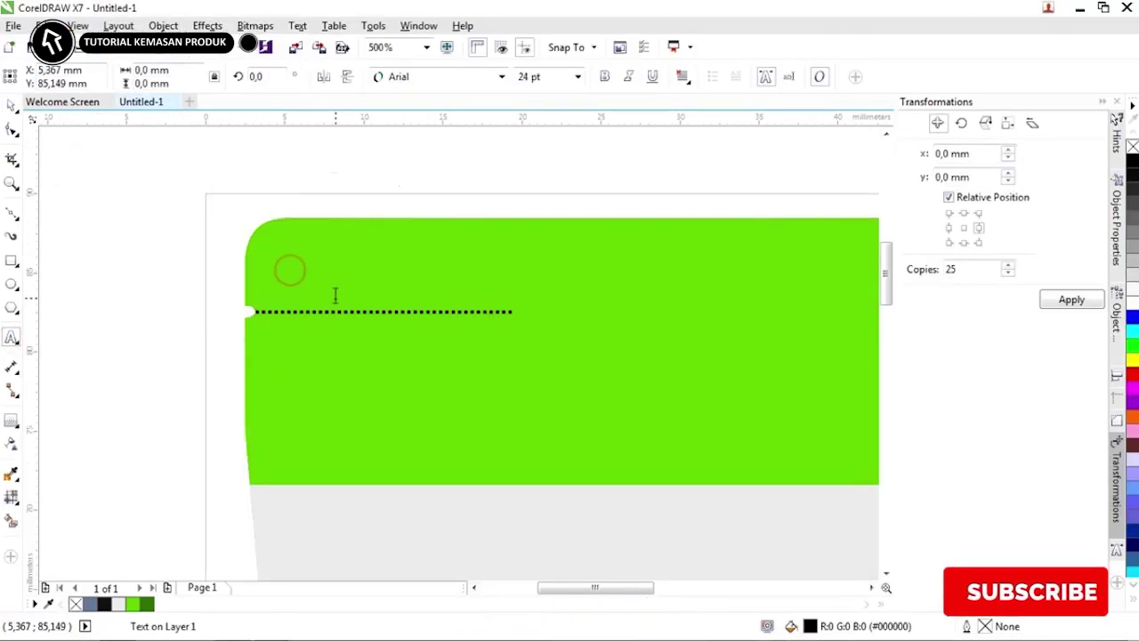
pyautogui.hotkey('ctrl', 'v')
pyautogui.hotkey('ctrl', 'a')
pyautogui.click(501, 78)
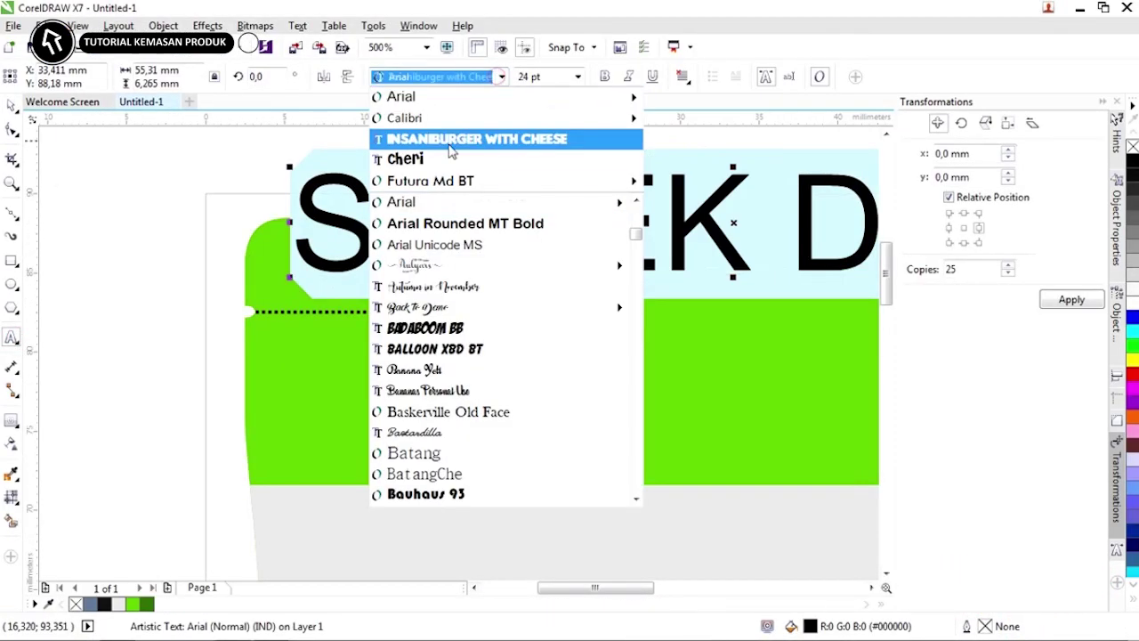
pyautogui.click(574, 113)
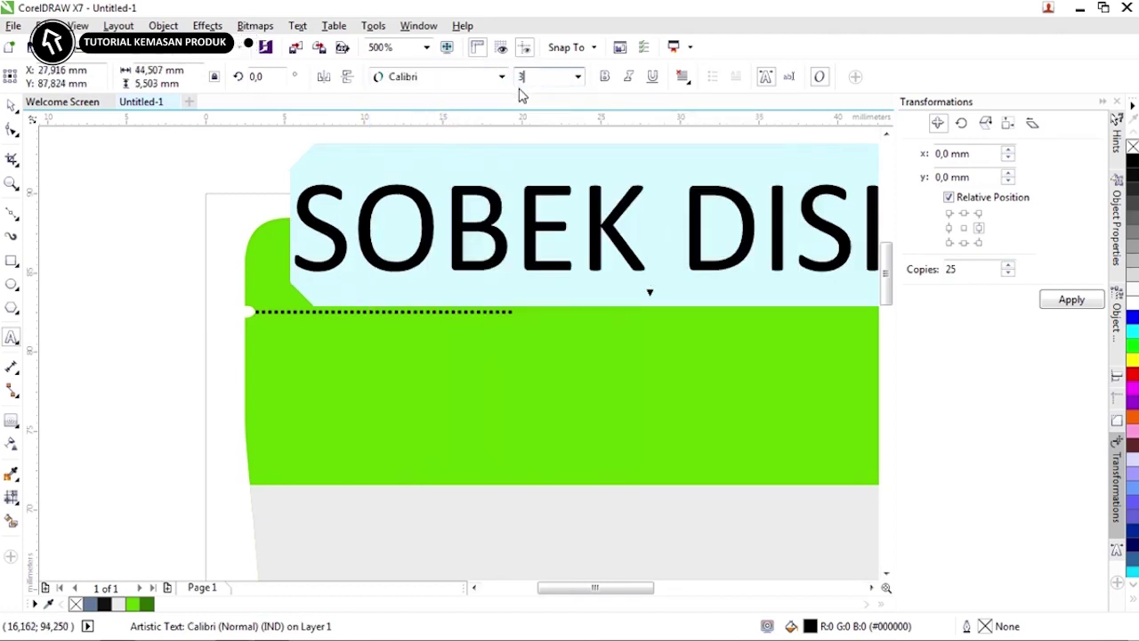
pyautogui.write('3')
pyautogui.press('Return')
# - Make the word DISINI bold
pyautogui.scroll(2, 370, 258)
pyautogui.hotkey('ctrl', 'space')
pyautogui.scroll(2, 289, 252)
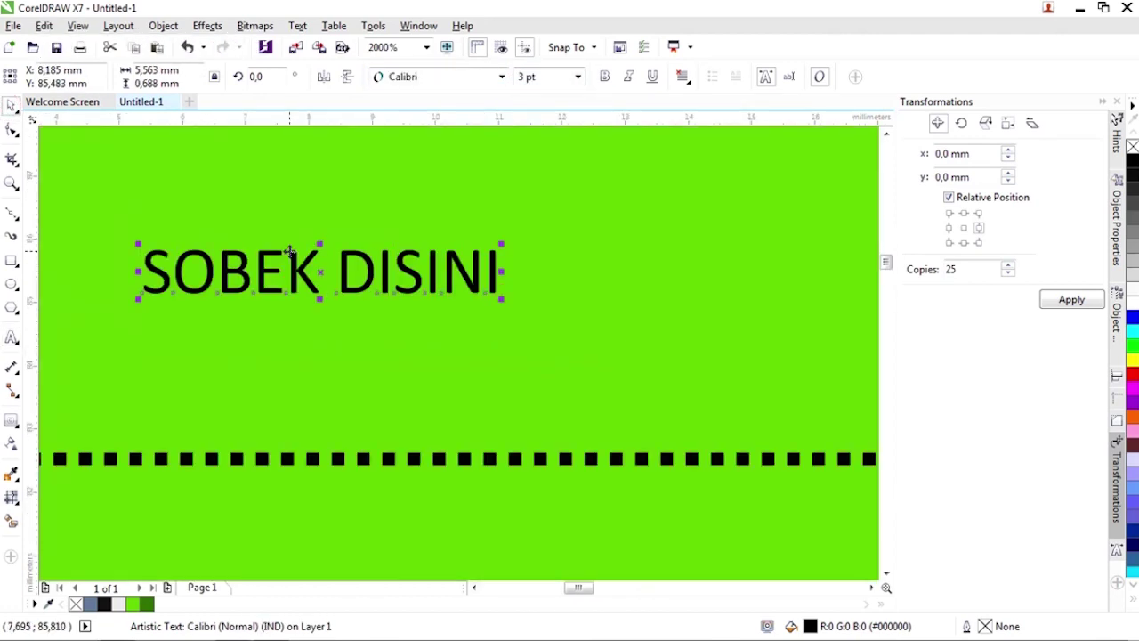
pyautogui.doubleClick(419, 284)
pyautogui.hotkey('ctrl', 'b')
pyautogui.hotkey('ctrl', 'space')
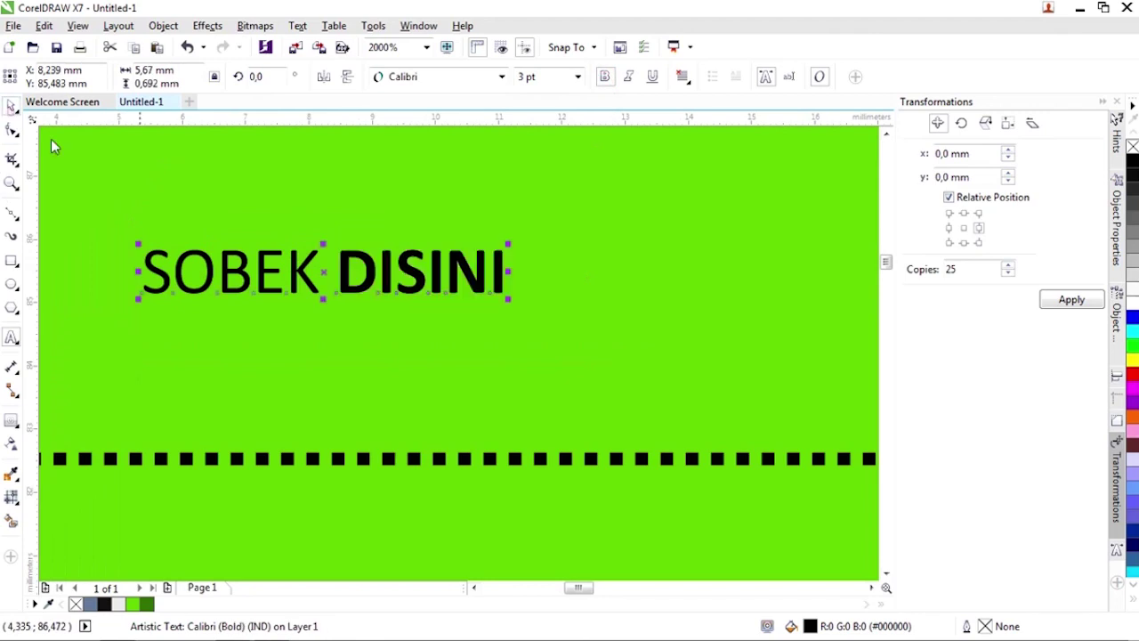
# - Enlarge the label slightly, set it above the tear line, and drag a copy onto the grey body
pyautogui.scroll(-1, 419, 308)
pyautogui.moveTo(452, 305); pyautogui.dragTo(520, 319)
pyautogui.moveTo(357, 284); pyautogui.dragTo(368, 301)
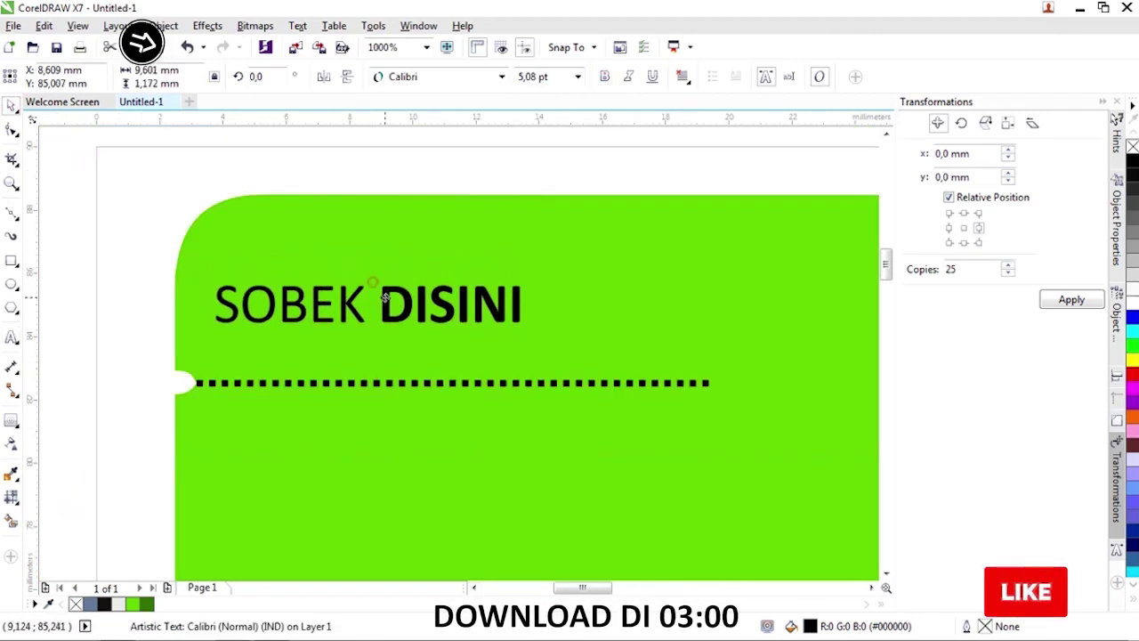
pyautogui.scroll(-4, 367, 301)
pyautogui.scroll(2, 292, 216)
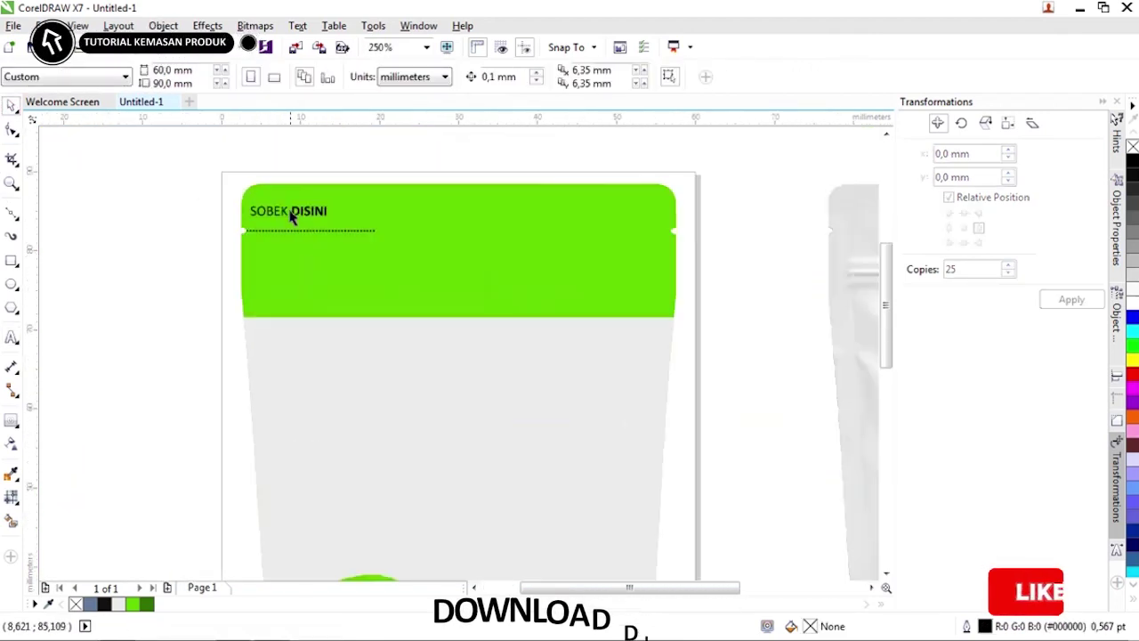
pyautogui.moveTo(296, 283); pyautogui.dragTo(317, 419)
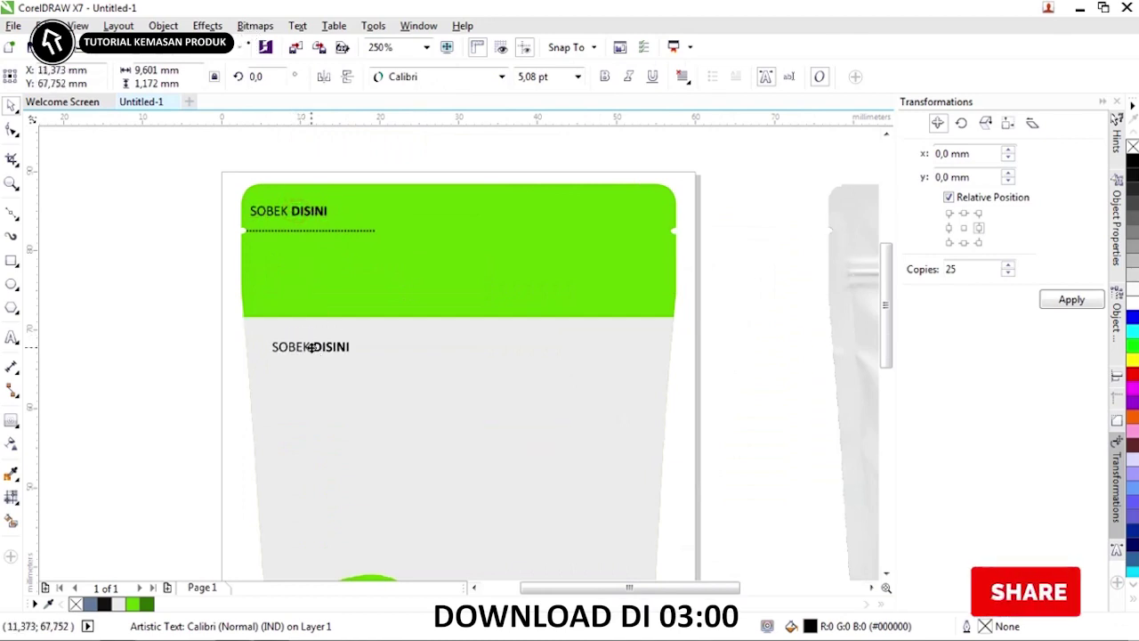
# - Replace the copied label's text with the lines LEMON, TEA, PRAKTIS from Notepad
pyautogui.hotkey('alt', 'Tab')
pyautogui.moveTo(289, 293); pyautogui.dragTo(373, 328)
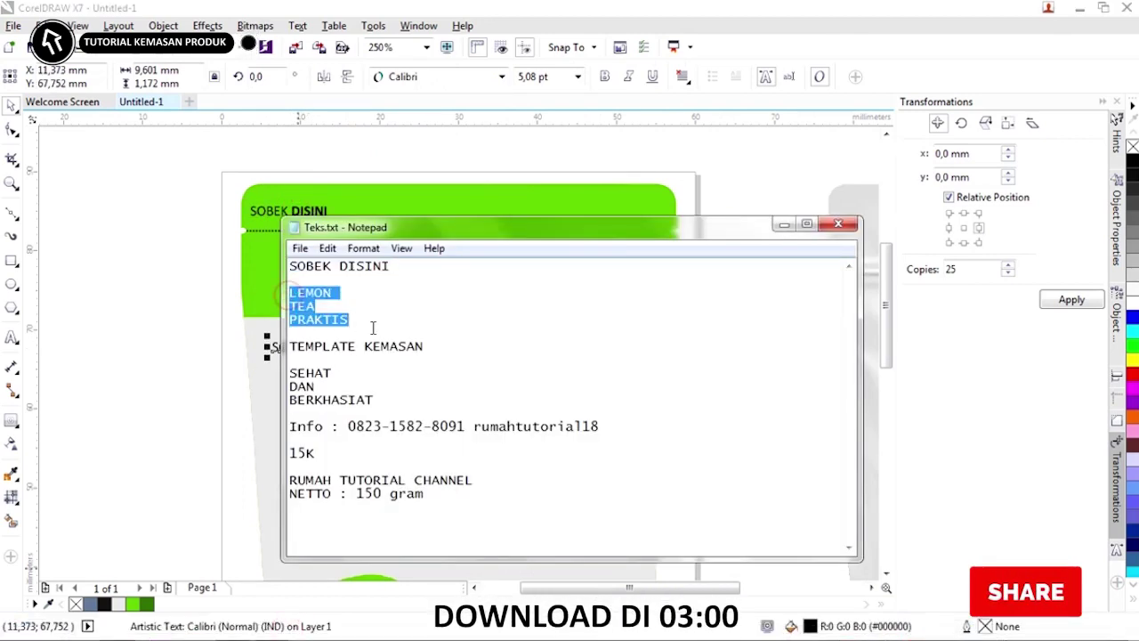
pyautogui.hotkey('ctrl', 'c')
pyautogui.hotkey('alt', 'Tab')
pyautogui.scroll(3, 340, 383)
pyautogui.doubleClick(320, 305)
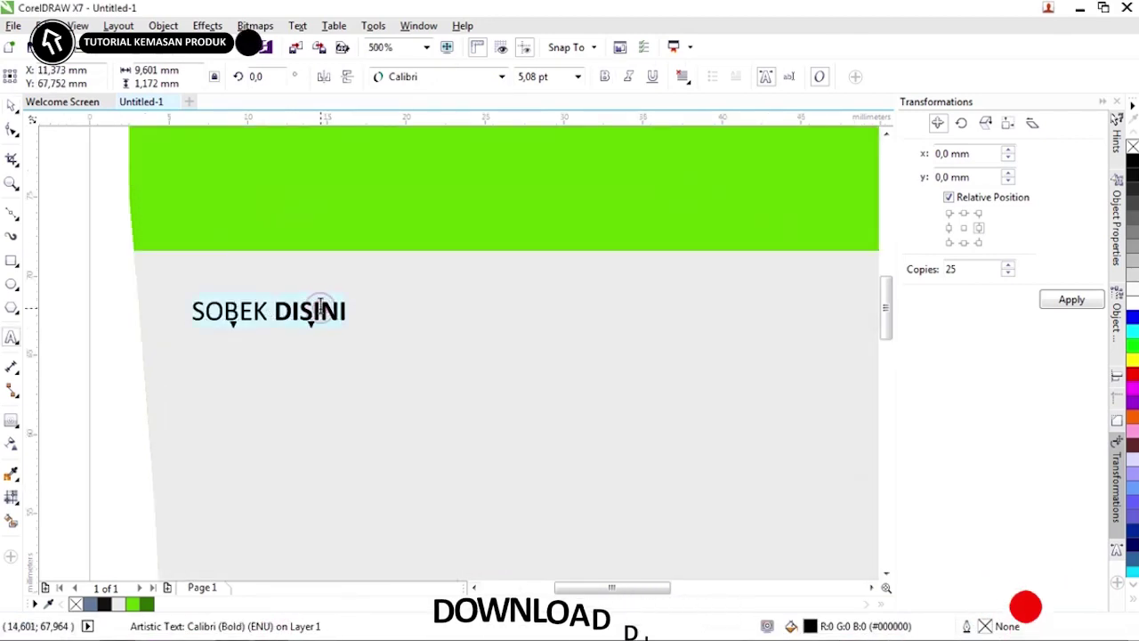
pyautogui.hotkey('ctrl', 'a')
pyautogui.hotkey('ctrl', 'v')
# - Set the title text to Cheri at 26 pt
pyautogui.hotkey('ctrl', 'a')
pyautogui.click(502, 77)
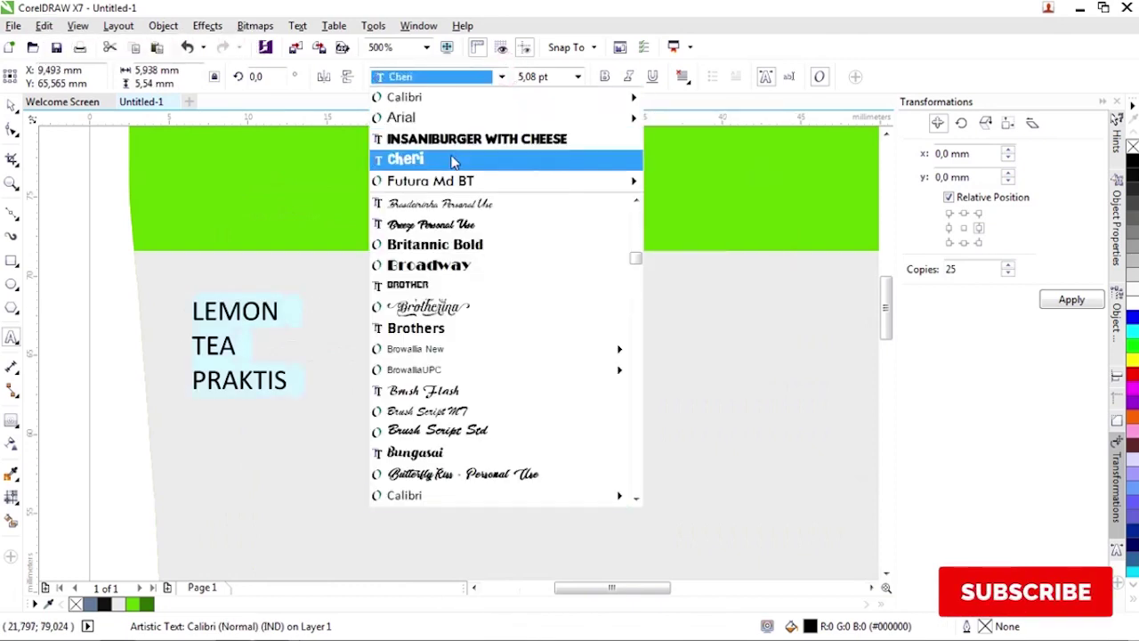
pyautogui.click(450, 157)
pyautogui.write('26')
pyautogui.press('Return')
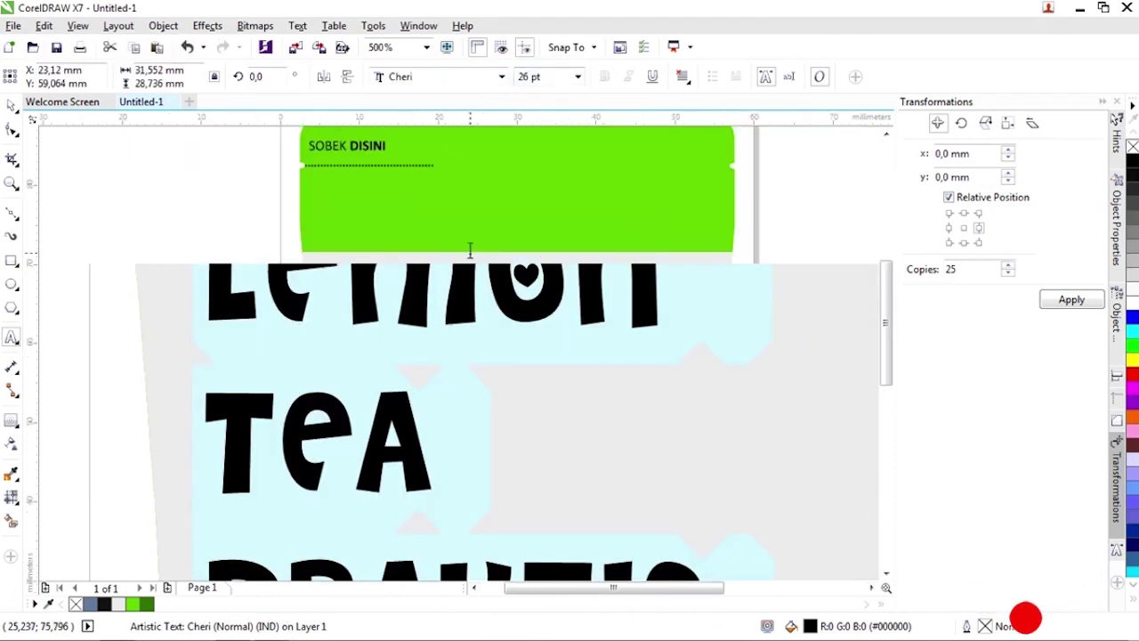
pyautogui.scroll(-3, 105, 156)
pyautogui.press('F10')
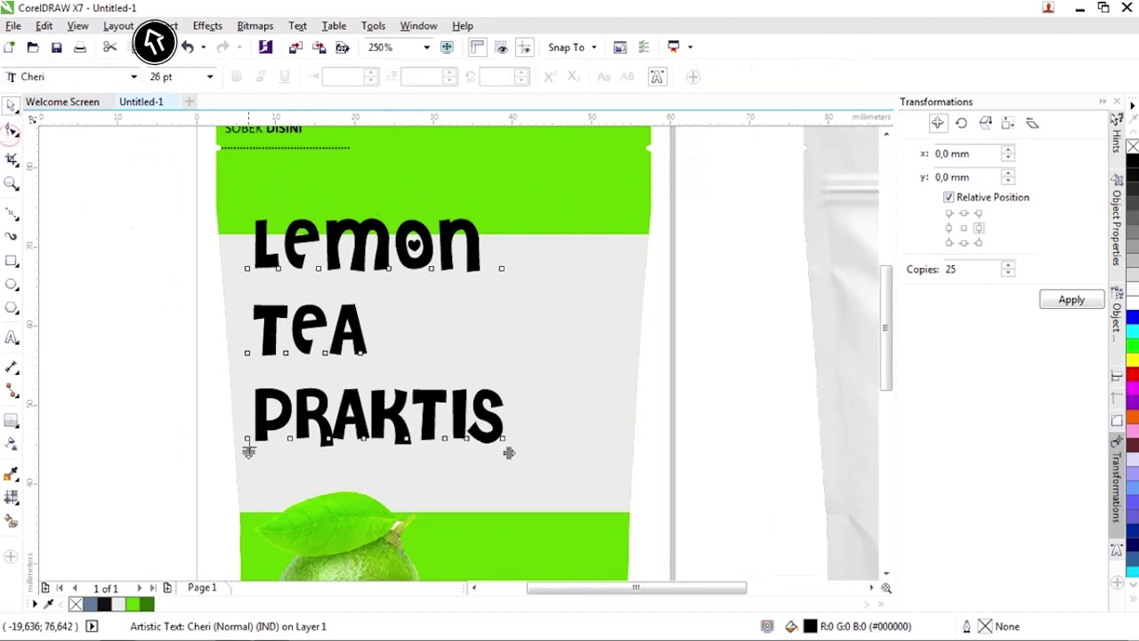
# - Move the title onto the grey body and centre it vertically on the pouch
pyautogui.click(10, 105)
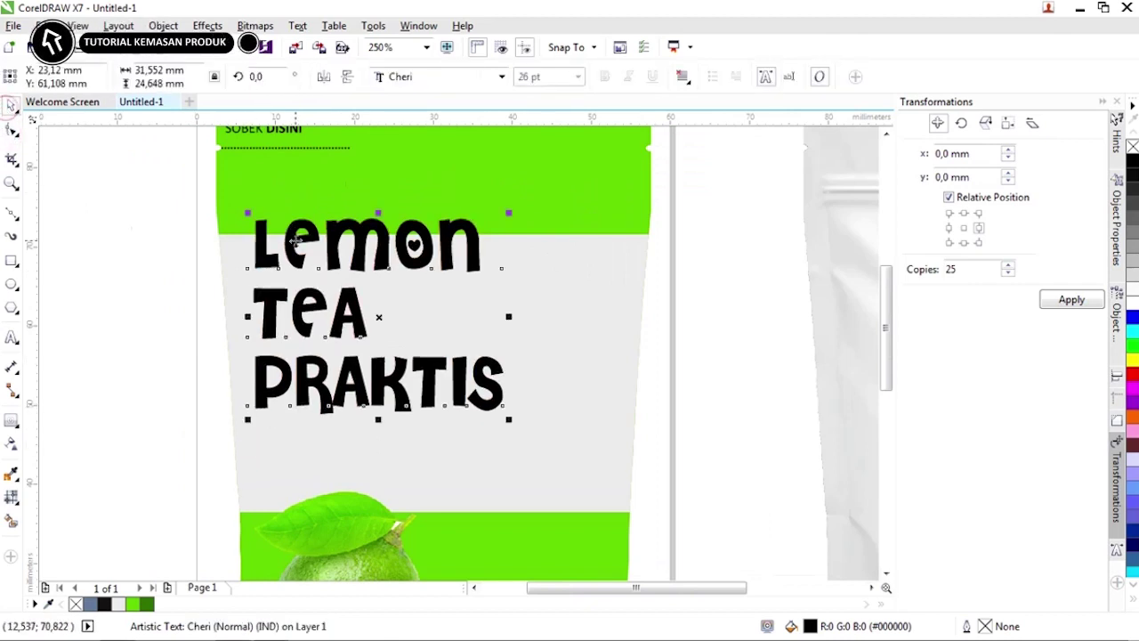
pyautogui.moveTo(320, 204); pyautogui.dragTo(330, 246)
pyautogui.keyDown('shift'); pyautogui.click(330, 246); pyautogui.keyUp('shift')
pyautogui.press('e')
pyautogui.click(107, 315)
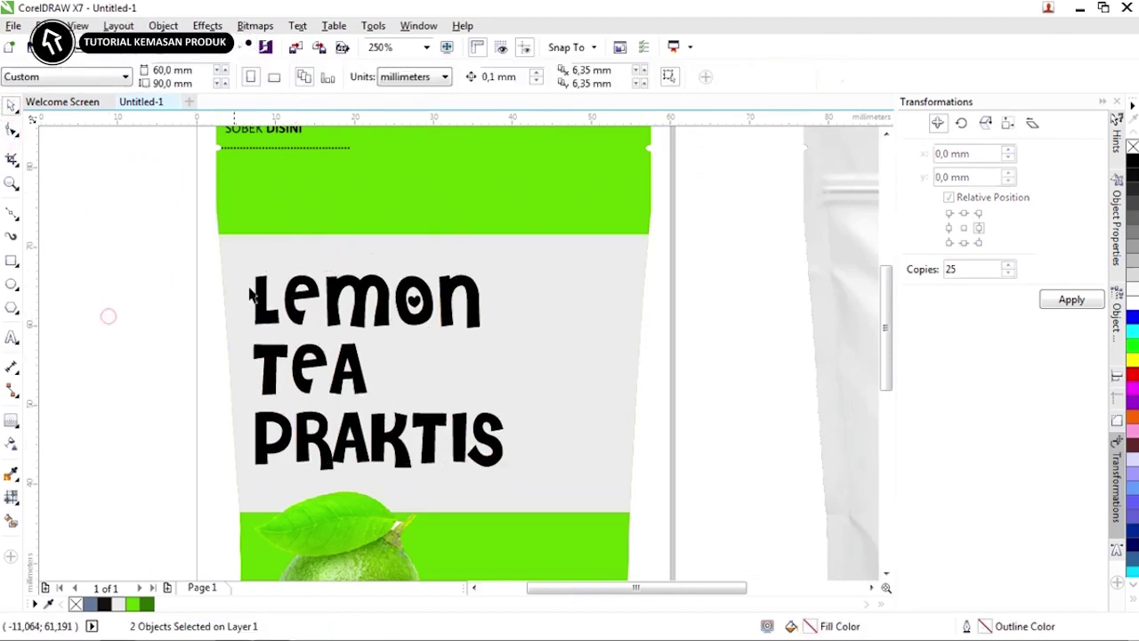
pyautogui.click(253, 295)
# - Fill the title letters with the pale yellow sampled from the palette swatch
pyautogui.scroll(-2, 253, 296)
pyautogui.click(242, 325)
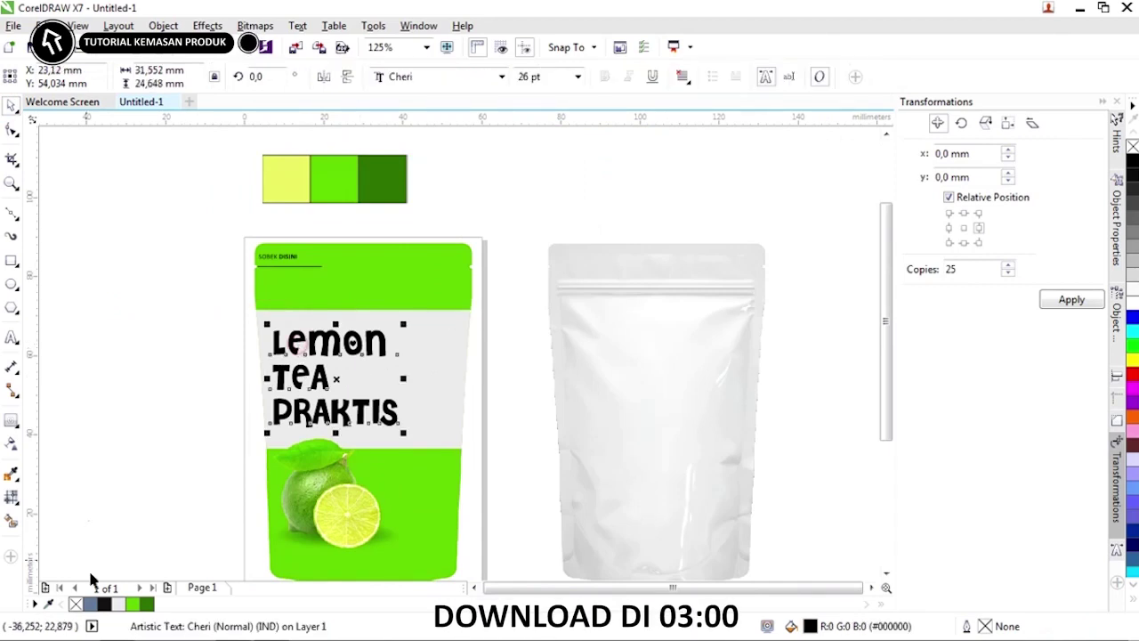
pyautogui.click(10, 471)
pyautogui.click(276, 184)
pyautogui.scroll(9, 280, 183)
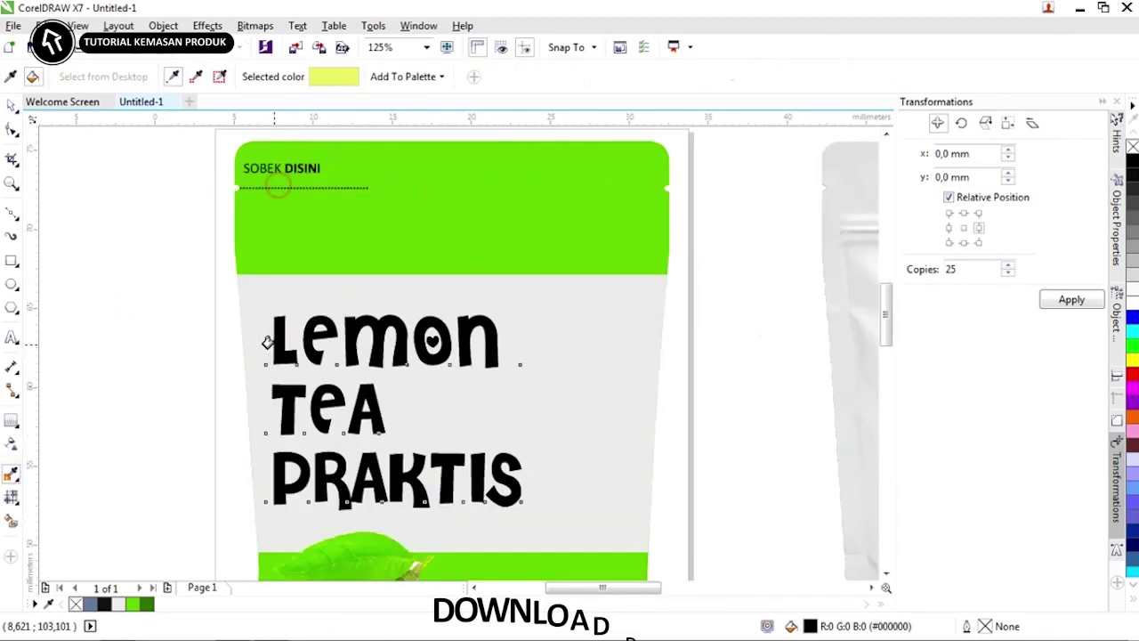
pyautogui.click(292, 349)
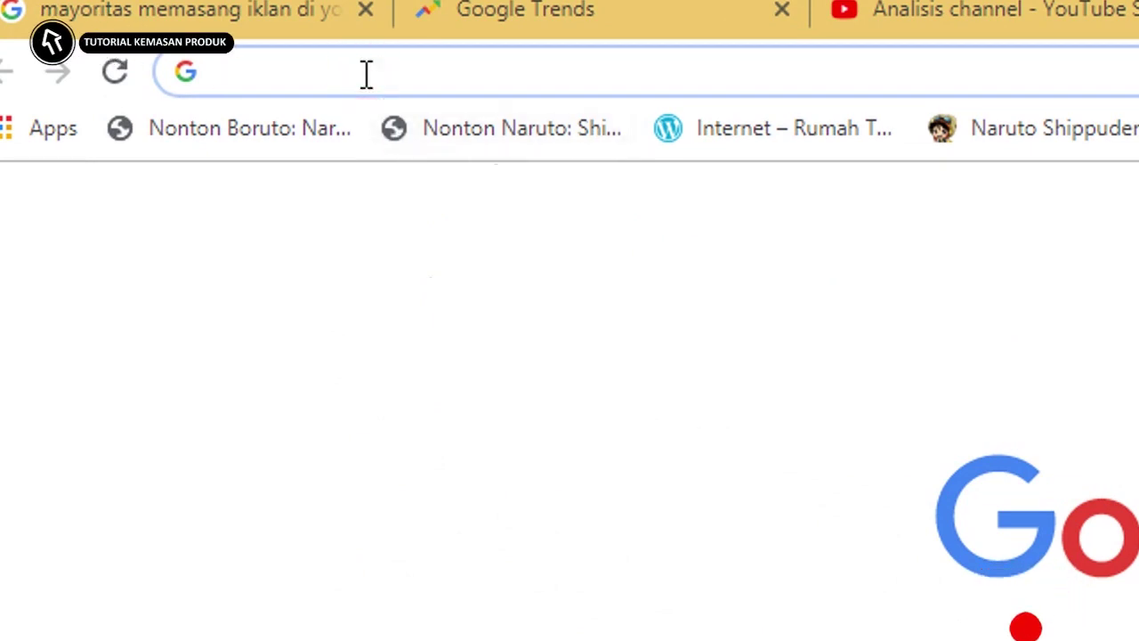
pyautogui.hotkey('ctrl', 'v')
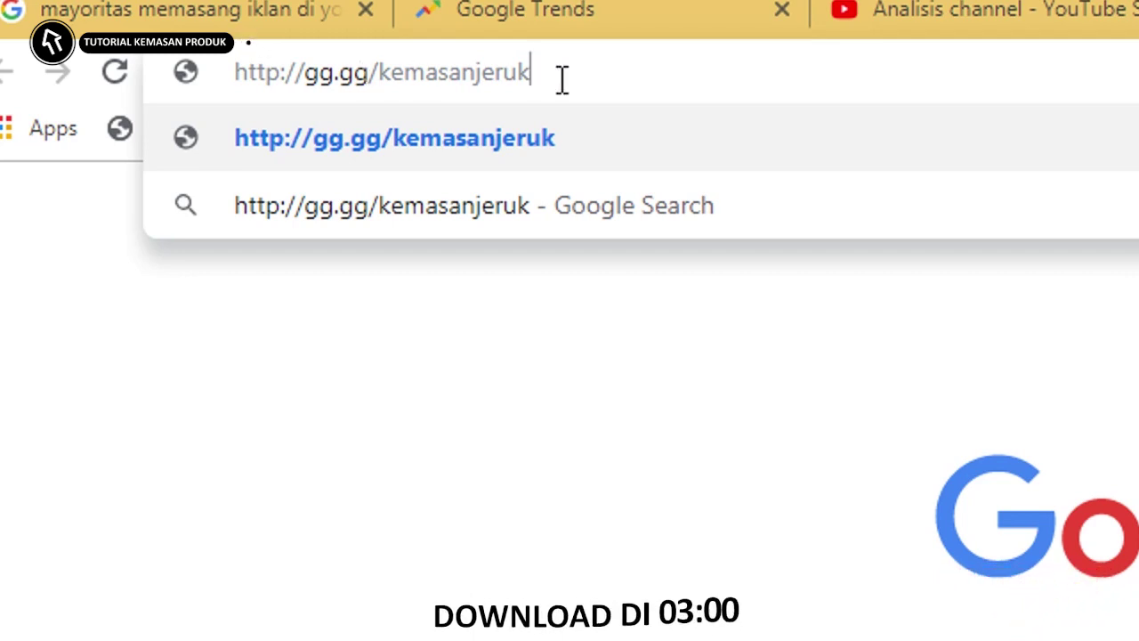
pyautogui.moveTo(523, 71); pyautogui.dragTo(233, 72)
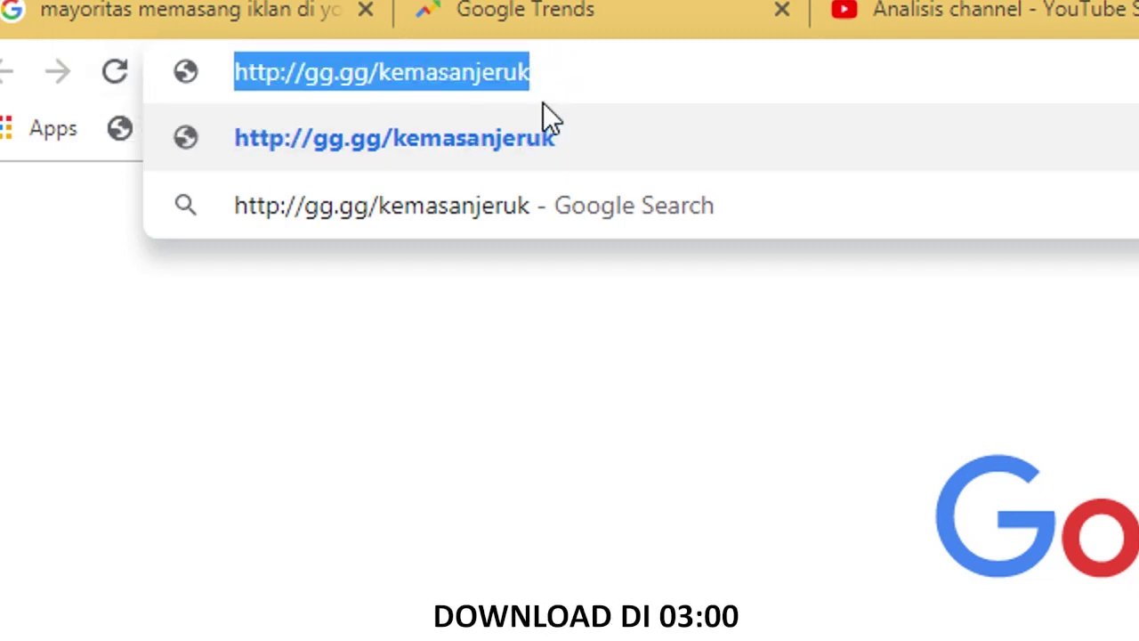
pyautogui.press('Return')
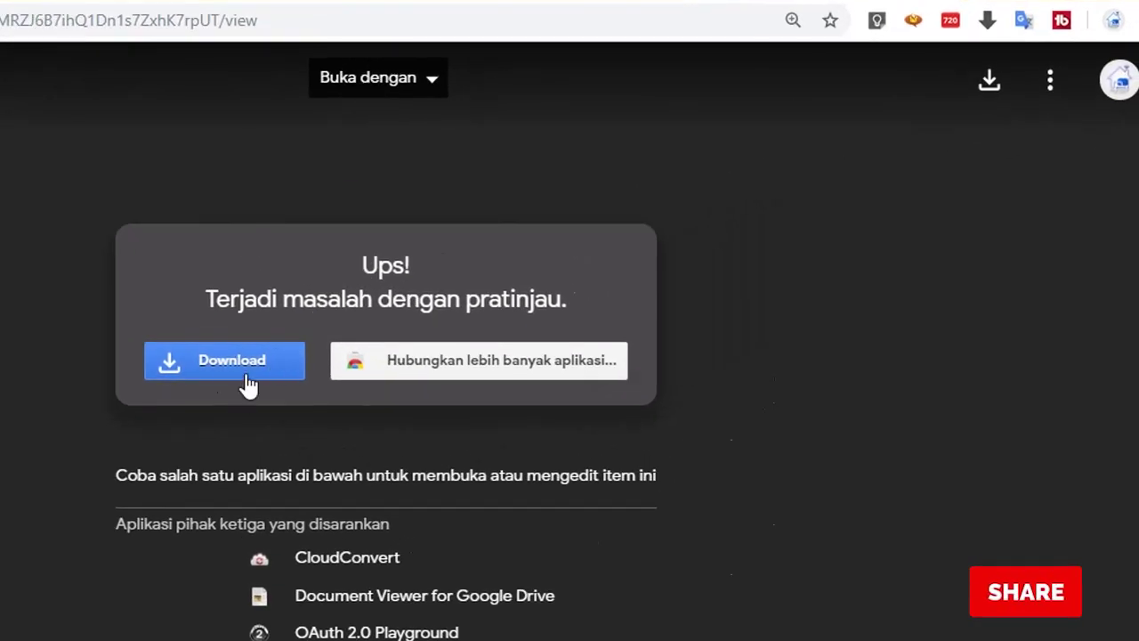
pyautogui.hotkey('alt', 'Tab')
pyautogui.hotkey('alt', 'Tab')
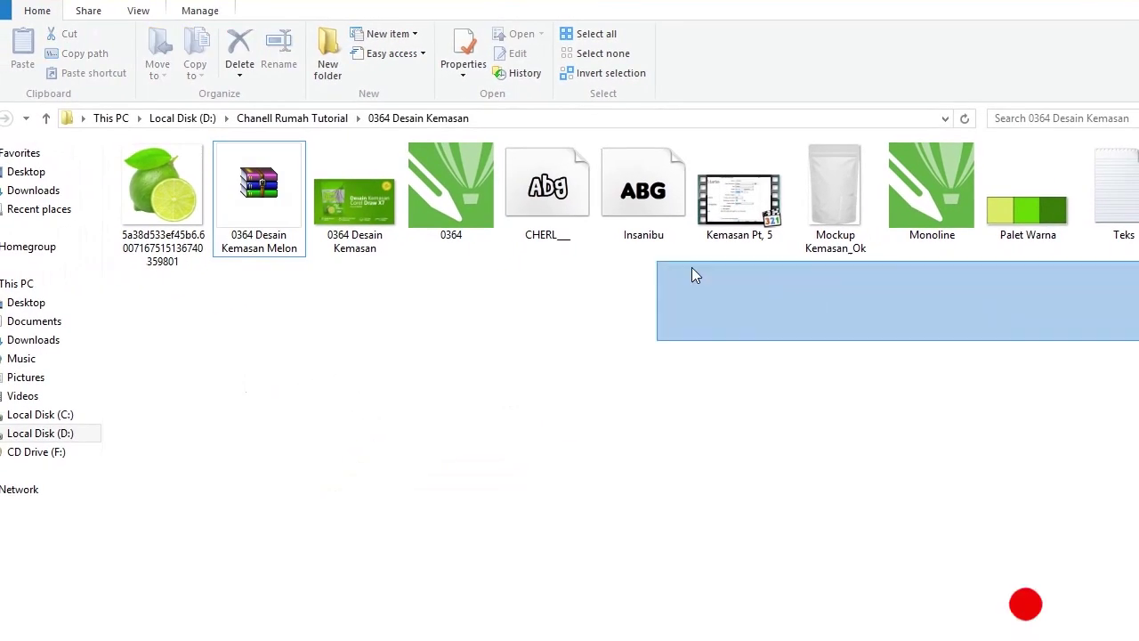
# - Marquee-select the files in the 0364 Desain Kemasan folder, then deselect them
pyautogui.moveTo(691, 267); pyautogui.dragTo(156, 180)
pyautogui.click(672, 356)
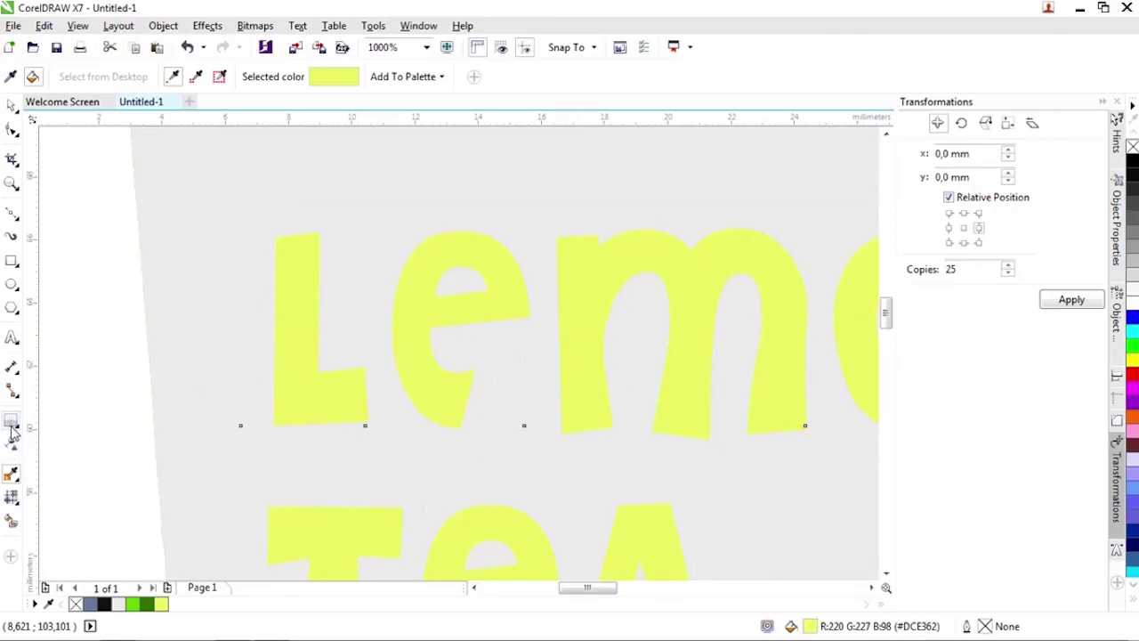
# - Apply a 1 mm contour around the Lemon Tea Praktis title and break the contour group apart
pyautogui.click(11, 425)
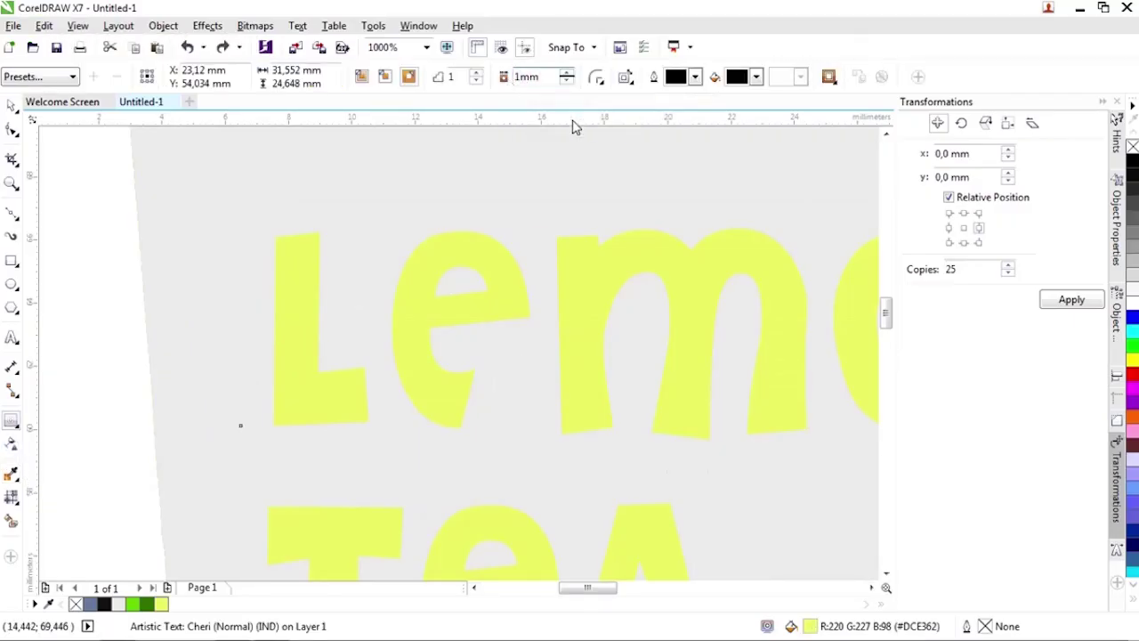
pyautogui.press('Return')
pyautogui.scroll(-3, 363, 465)
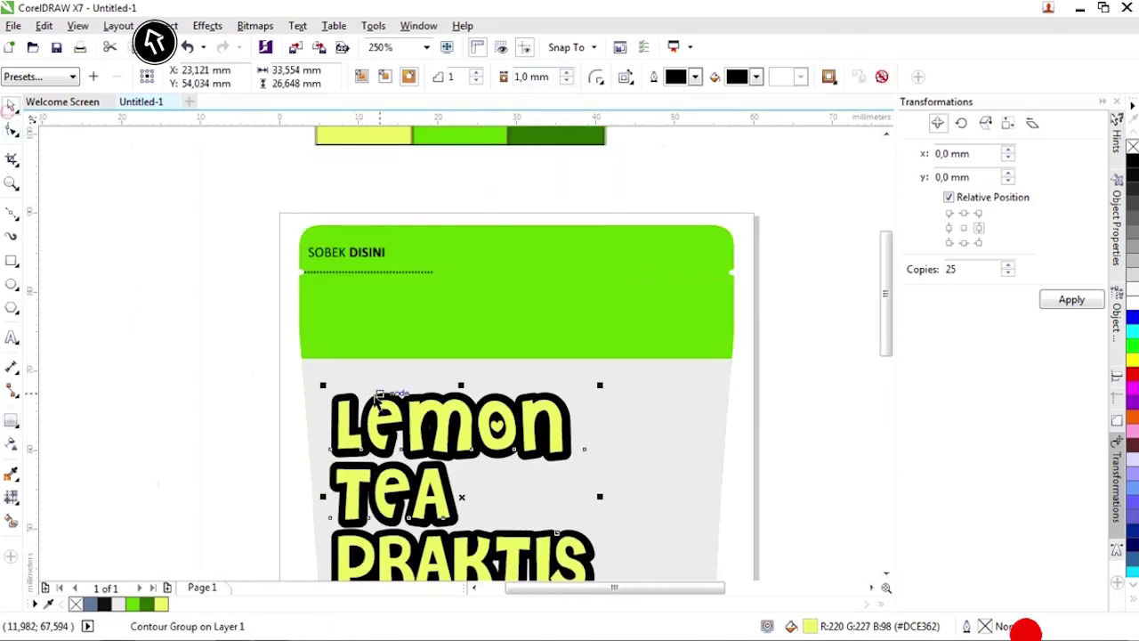
pyautogui.scroll(2, 377, 396)
pyautogui.rightClick(374, 409)
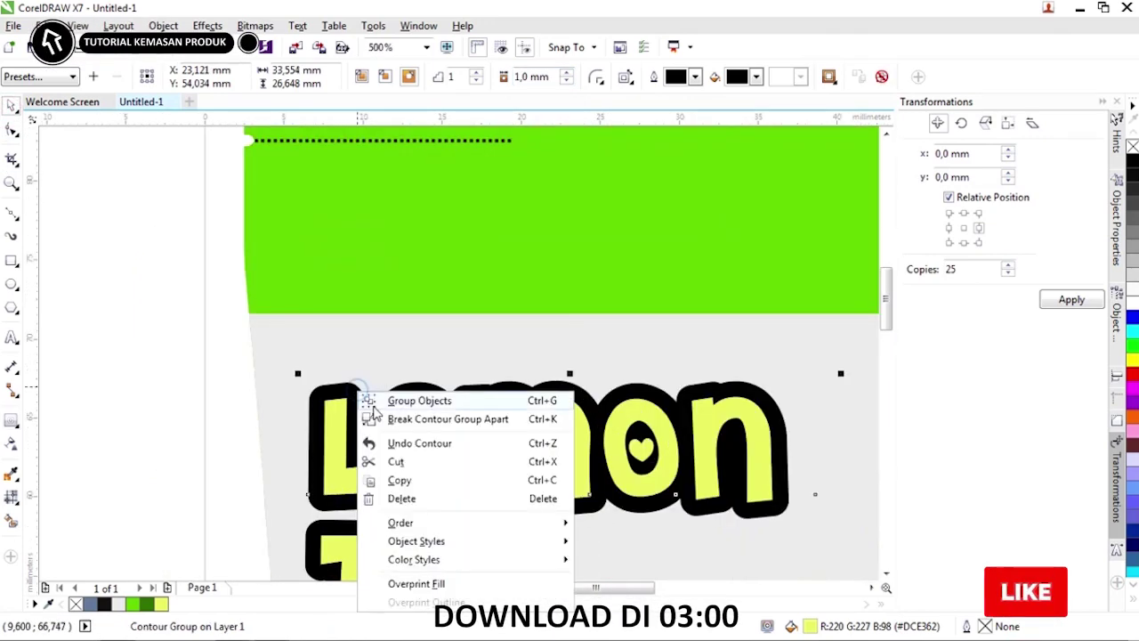
pyautogui.click(382, 417)
# - Fill the separated contour with the bright green sampled from the pouch top
pyautogui.scroll(-2, 374, 409)
pyautogui.click(12, 472)
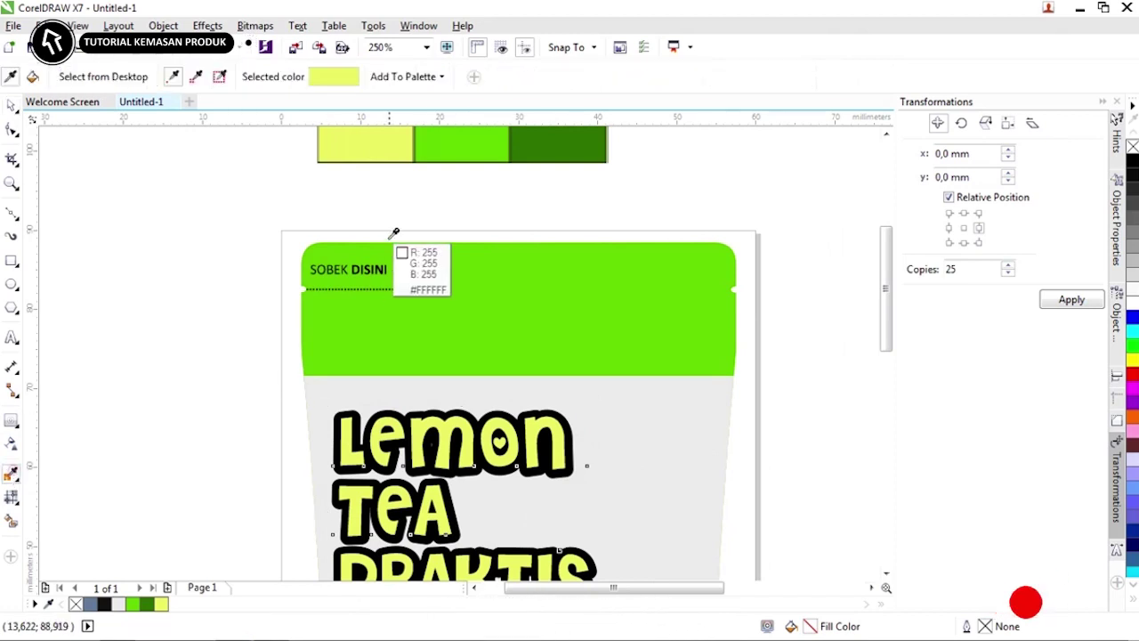
pyautogui.click(426, 313)
pyautogui.scroll(4, 422, 319)
pyautogui.click(346, 347)
pyautogui.scroll(-4, 338, 337)
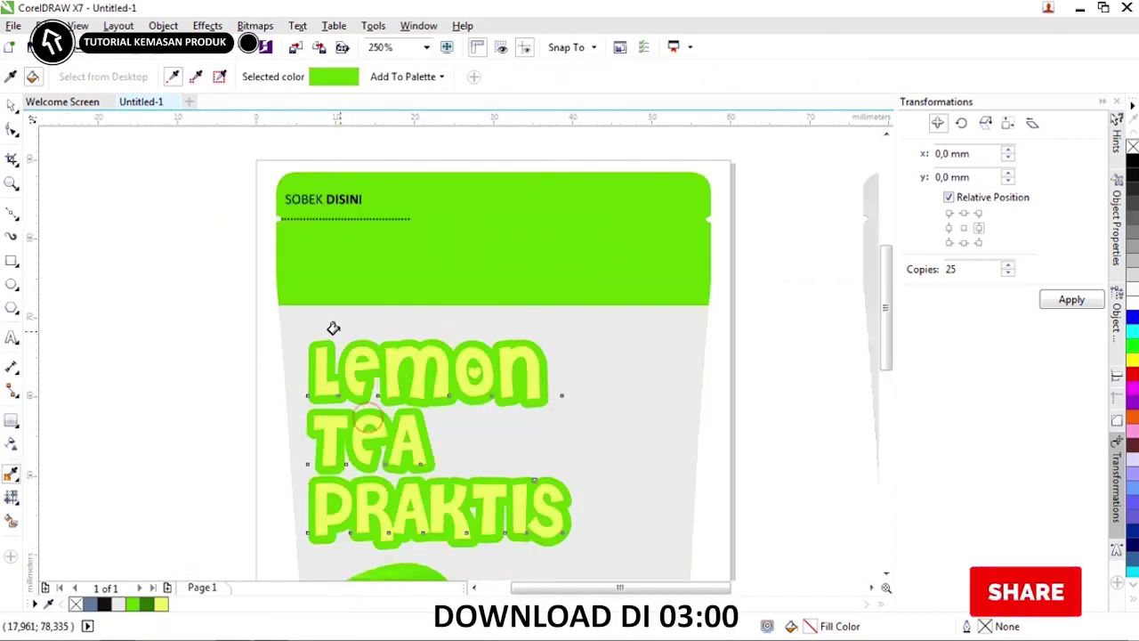
# - Place a copy of SOBEK DISINI above the title and select it
pyautogui.click(12, 105)
pyautogui.moveTo(250, 185); pyautogui.dragTo(370, 450)
pyautogui.click(318, 200)
pyautogui.scroll(2, 319, 200)
# - Replace the copied text with TEMPLATE KEMASAN from Teks.txt and set it in Insaniburger with Cheese
pyautogui.click(278, 630)
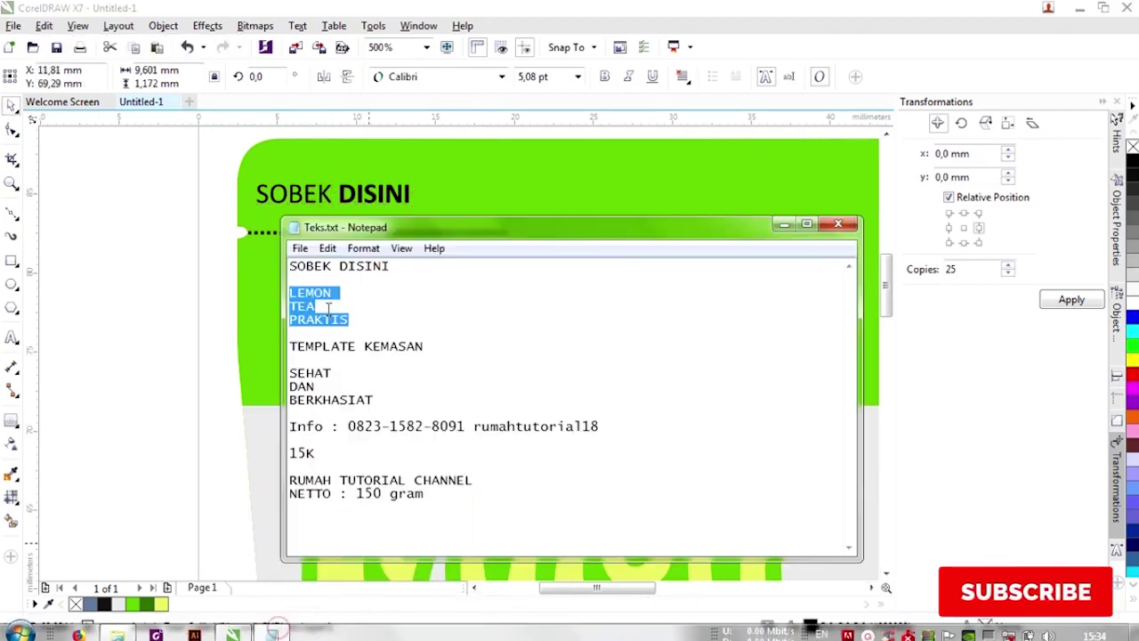
pyautogui.moveTo(290, 346); pyautogui.dragTo(442, 346)
pyautogui.hotkey('ctrl', 'c')
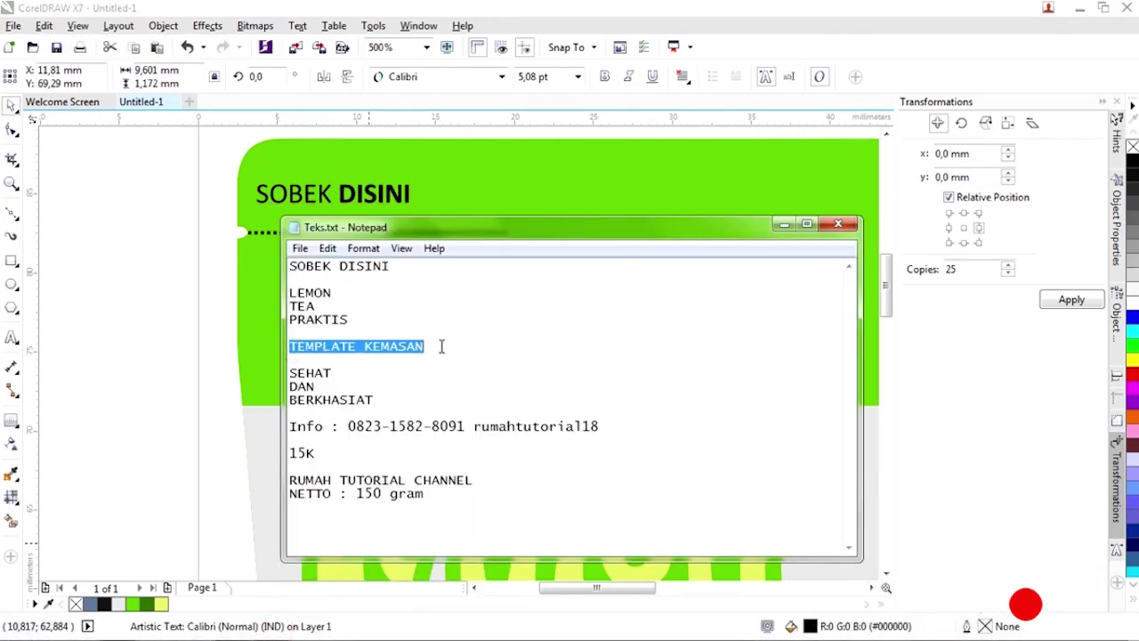
pyautogui.click(780, 223)
pyautogui.scroll(2, 382, 449)
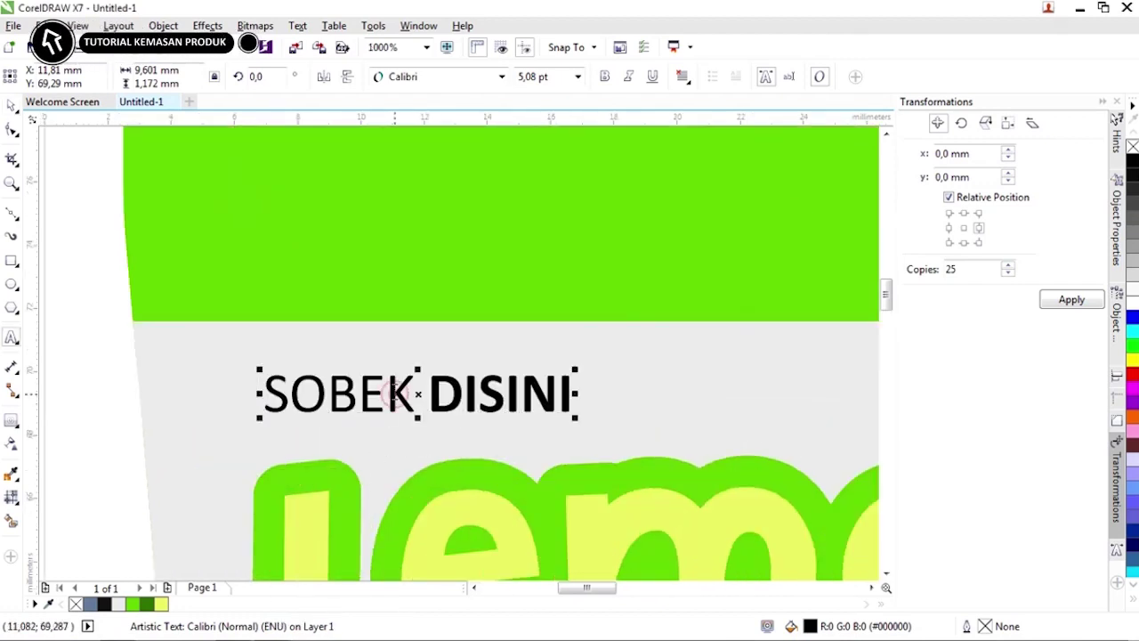
pyautogui.hotkey('ctrl', 'v')
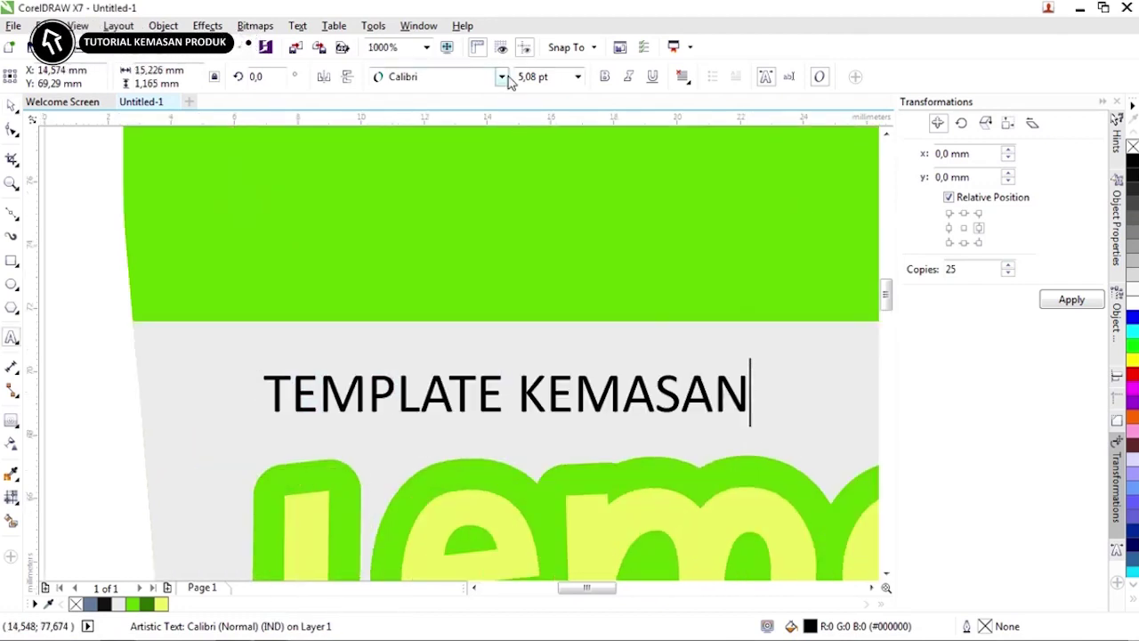
pyautogui.click(502, 76)
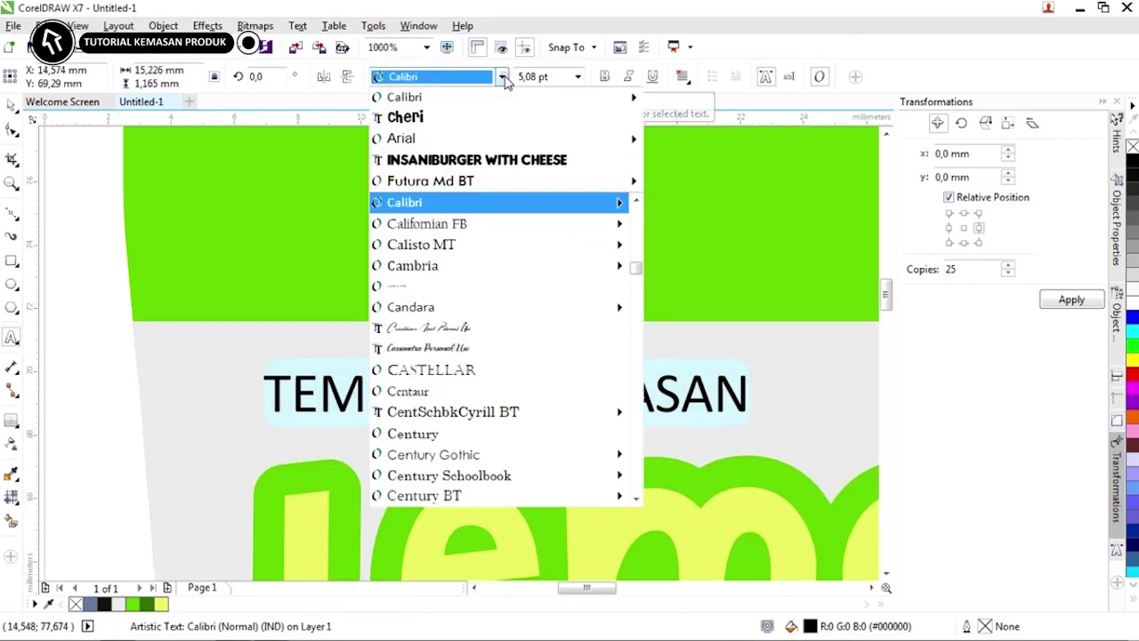
pyautogui.click(462, 161)
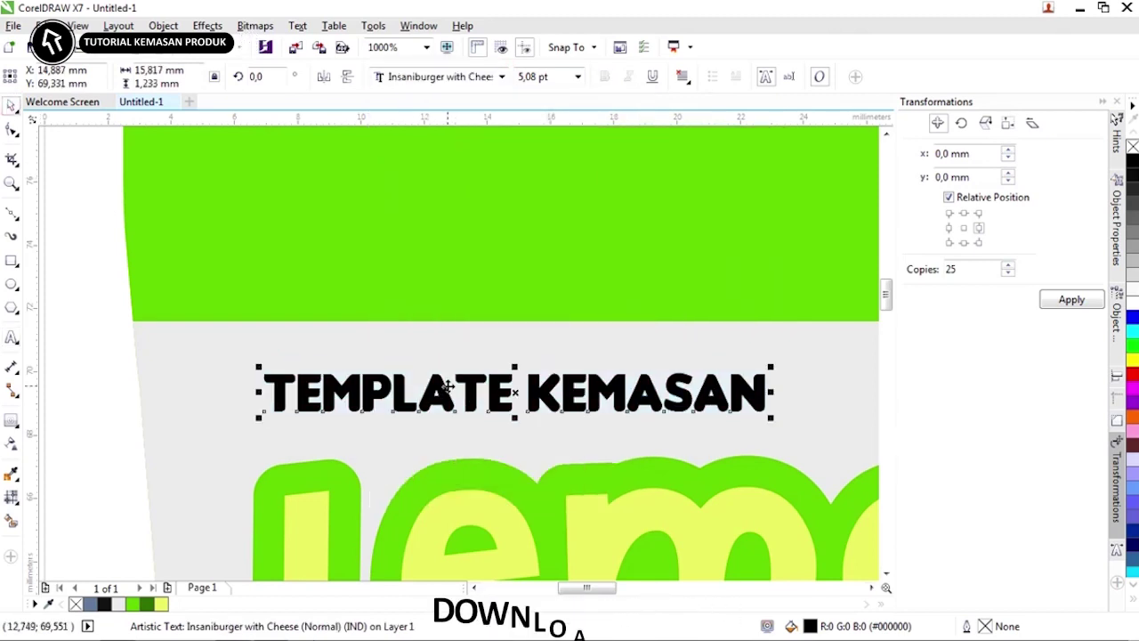
# - Draw a bright green rectangle around TEMPLATE and send it behind the word
pyautogui.click(55, 362)
pyautogui.press('F6')
pyautogui.scroll(1, 297, 394)
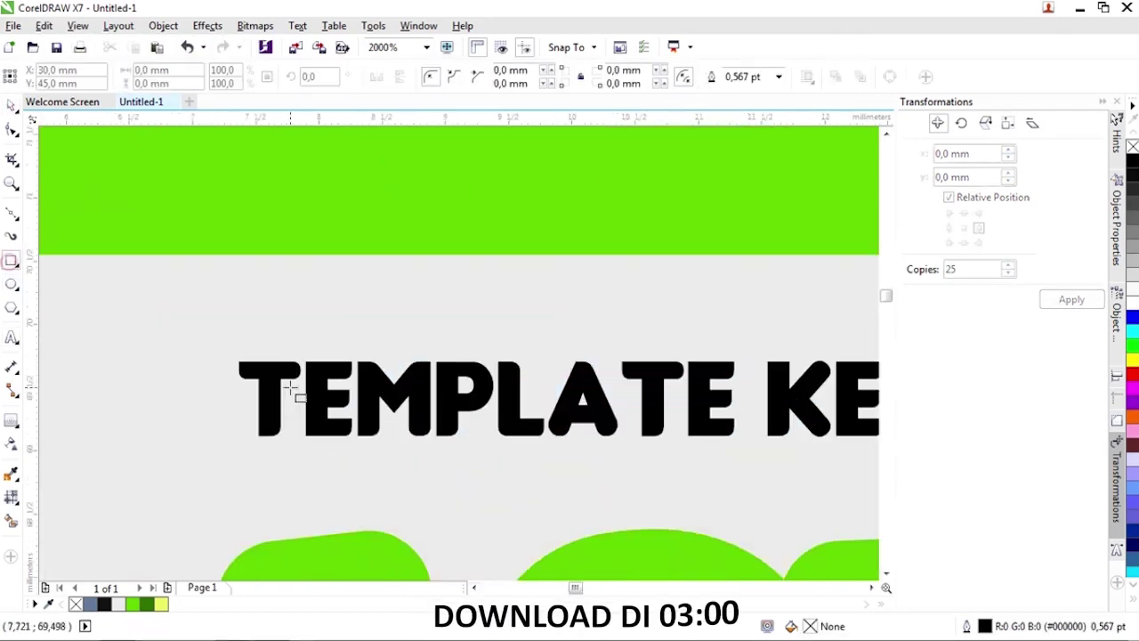
pyautogui.scroll(-1, 84, 311)
pyautogui.scroll(-1, 361, 382)
pyautogui.scroll(2, 272, 377)
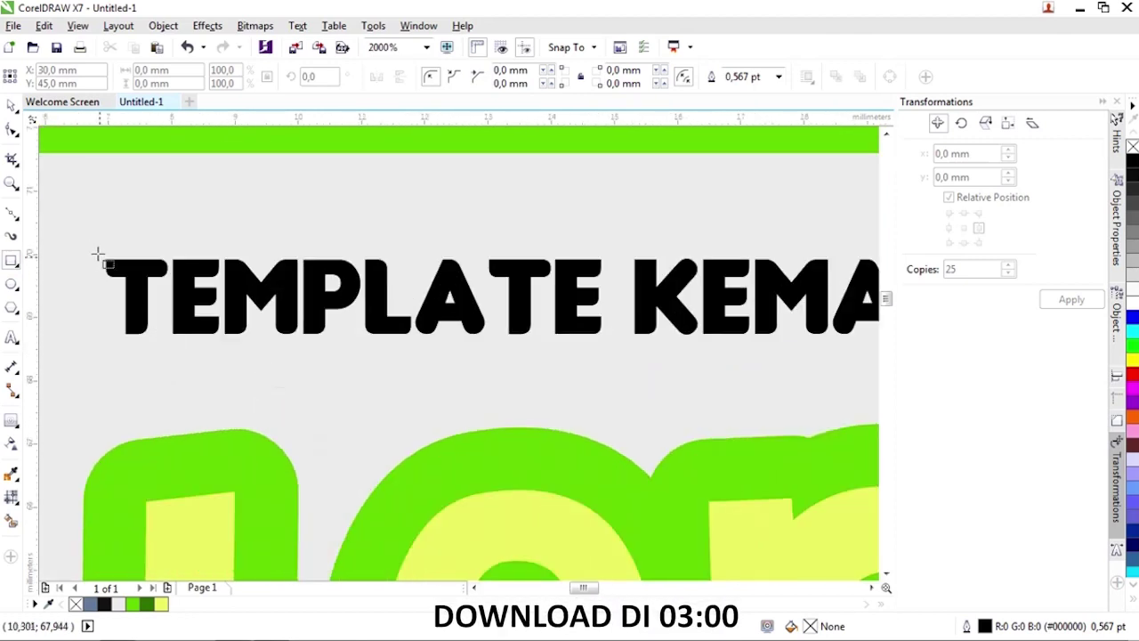
pyautogui.moveTo(307, 336); pyautogui.dragTo(625, 358)
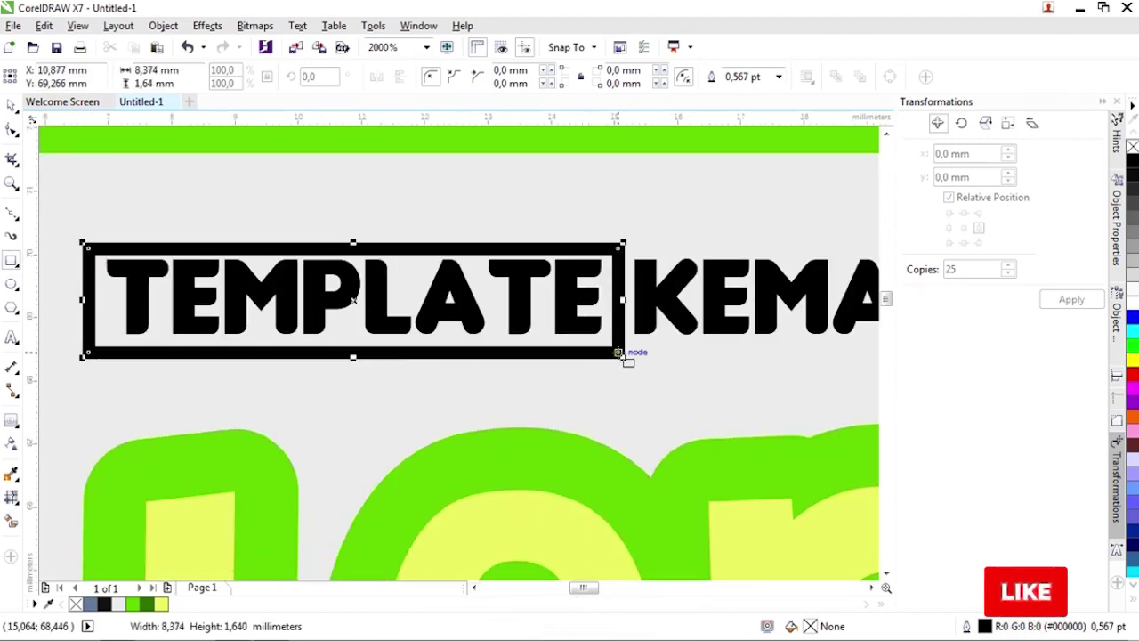
pyautogui.click(11, 106)
pyautogui.click(134, 604)
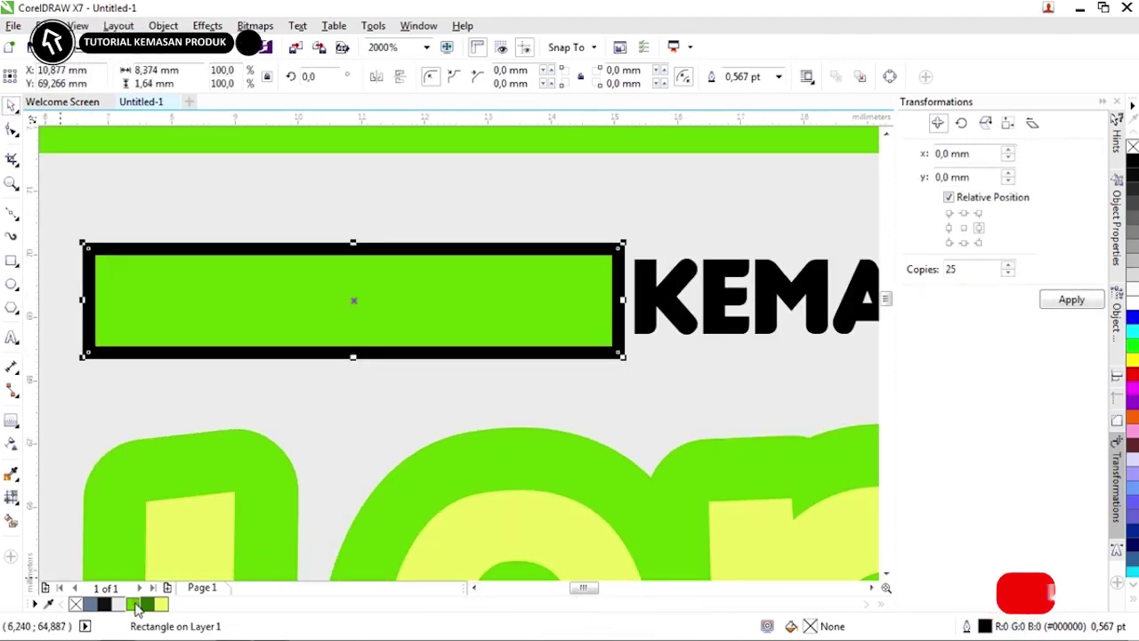
pyautogui.hotkey('ctrl', 'pagedown')
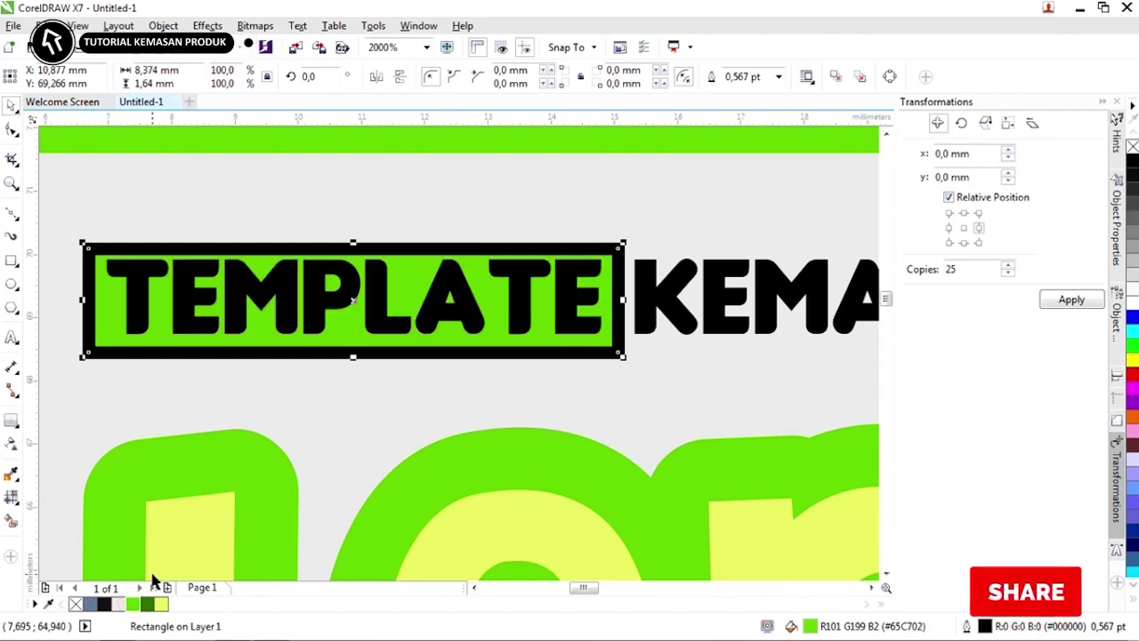
# - Nudge KEMASAN right, away from the box, and make TEMPLATE white
pyautogui.doubleClick(76, 604)
pyautogui.click(574, 534)
pyautogui.press('F3')
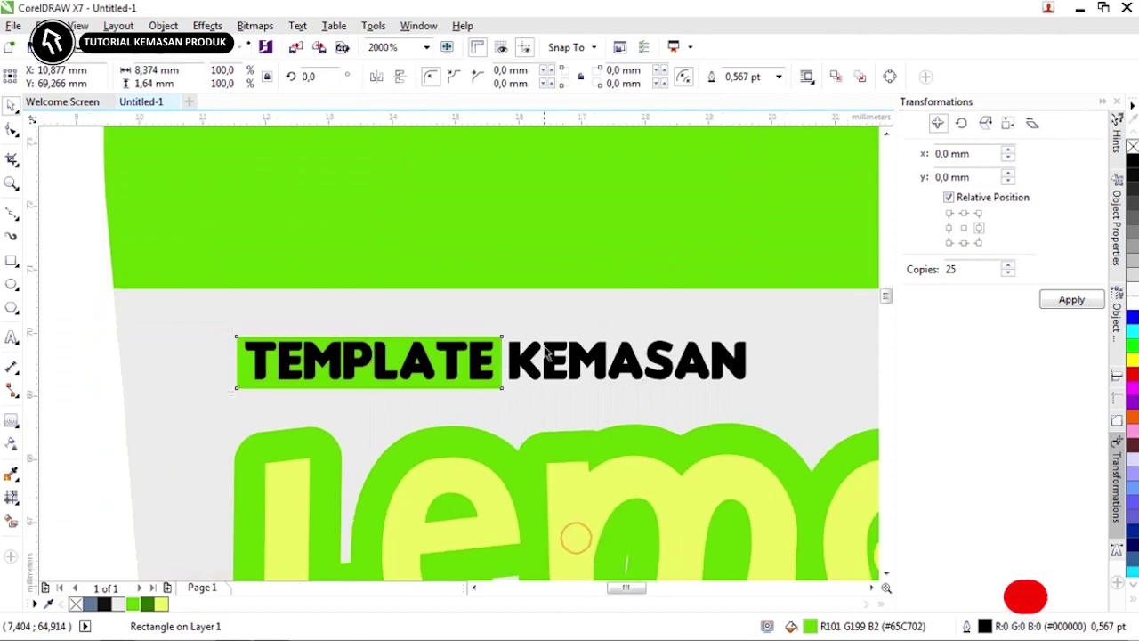
pyautogui.scroll(1, 547, 353)
pyautogui.click(501, 376)
pyautogui.press('Right')
pyautogui.press('Right')
pyautogui.press('Right')
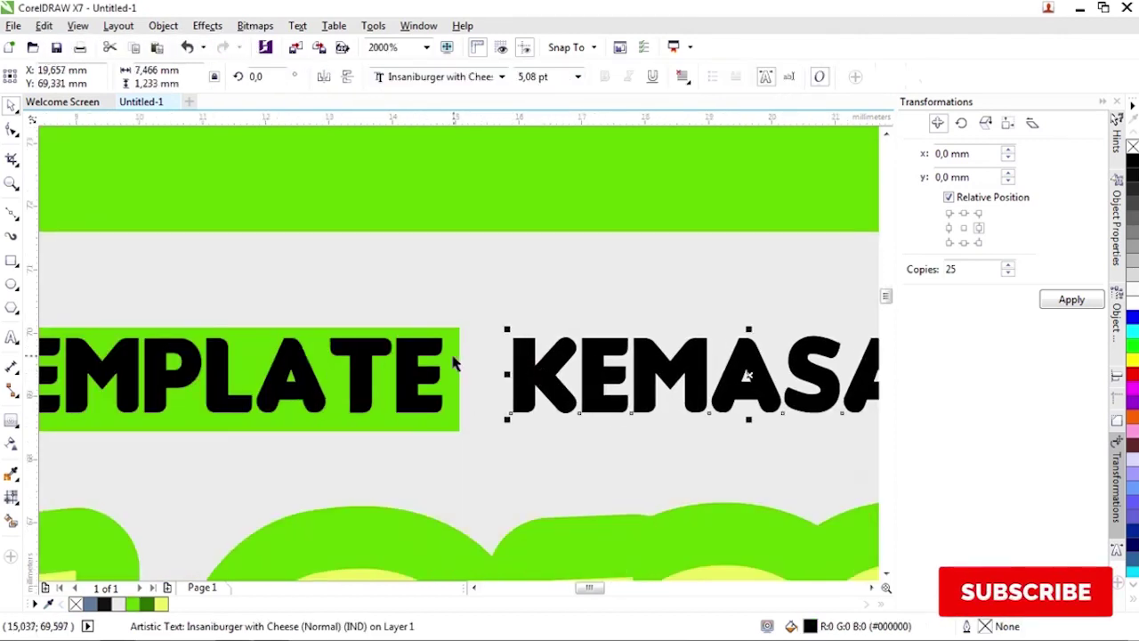
pyautogui.click(450, 365)
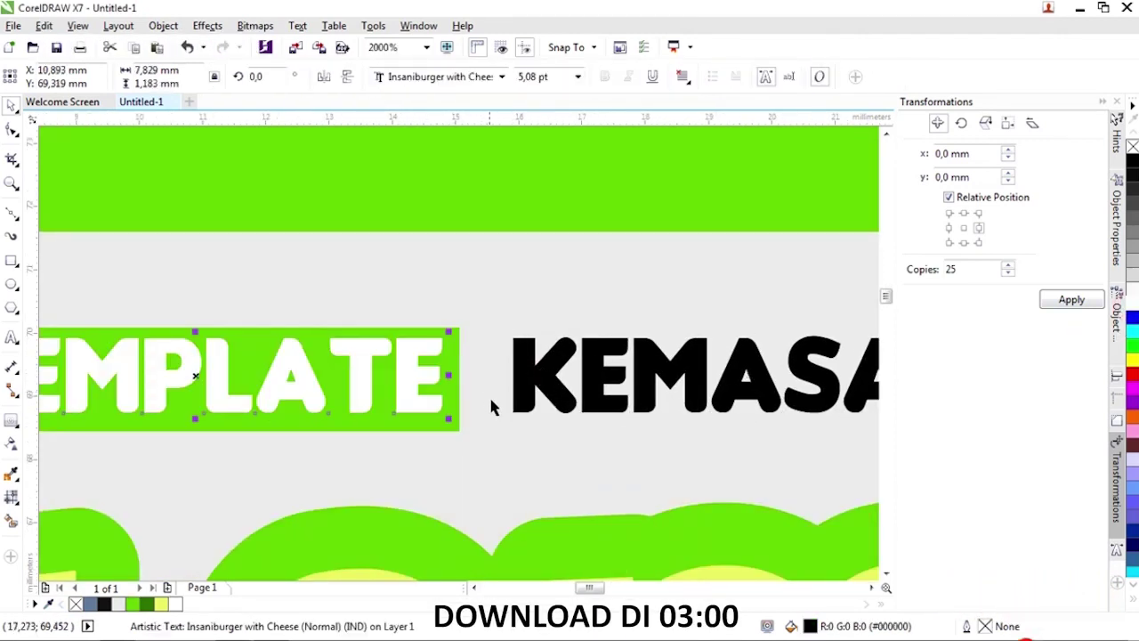
pyautogui.scroll(-1, 493, 407)
# - Group TEMPLATE, KEMASAN and the green box together
pyautogui.moveTo(61, 355); pyautogui.dragTo(747, 430)
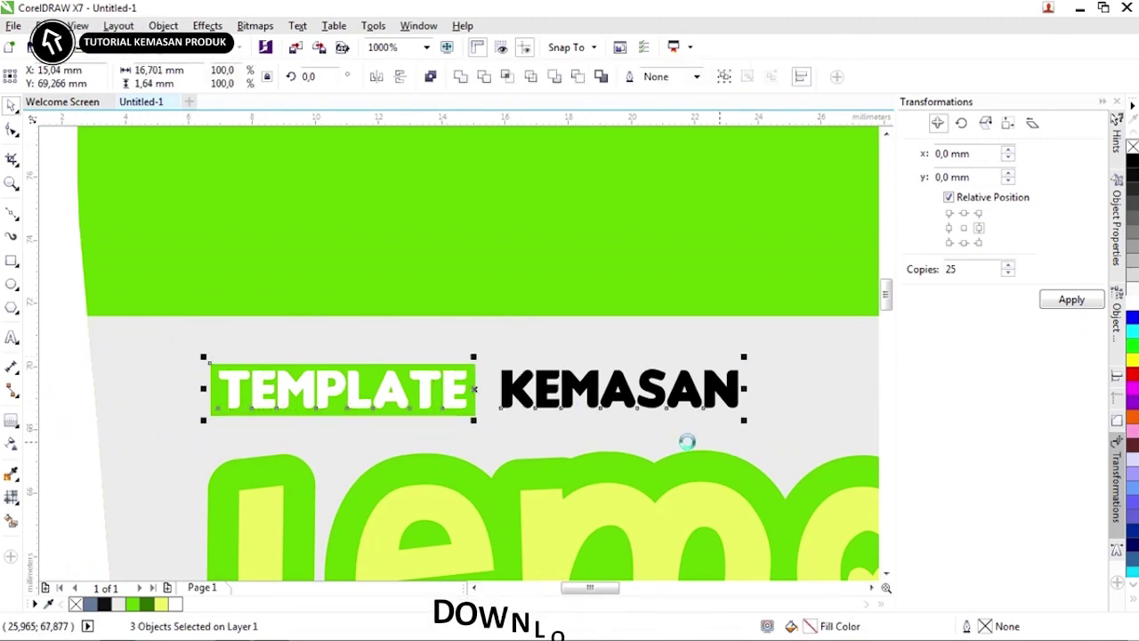
pyautogui.hotkey('ctrl', 'g')
pyautogui.scroll(-1, 333, 299)
pyautogui.press('Escape')
pyautogui.scroll(-1, 358, 297)
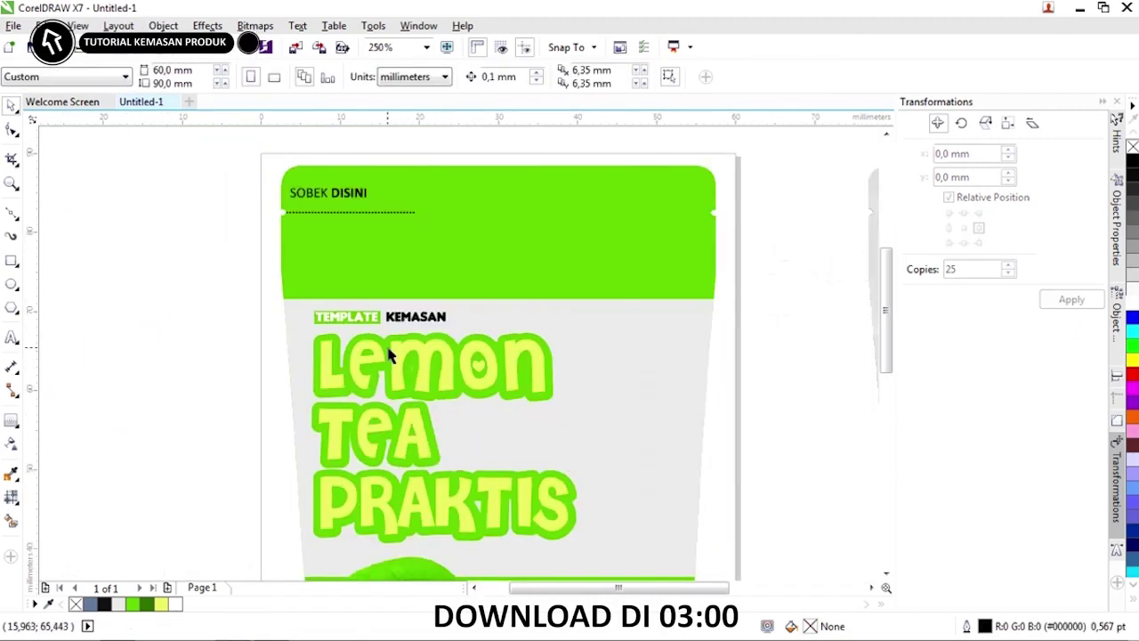
pyautogui.scroll(-2, 389, 354)
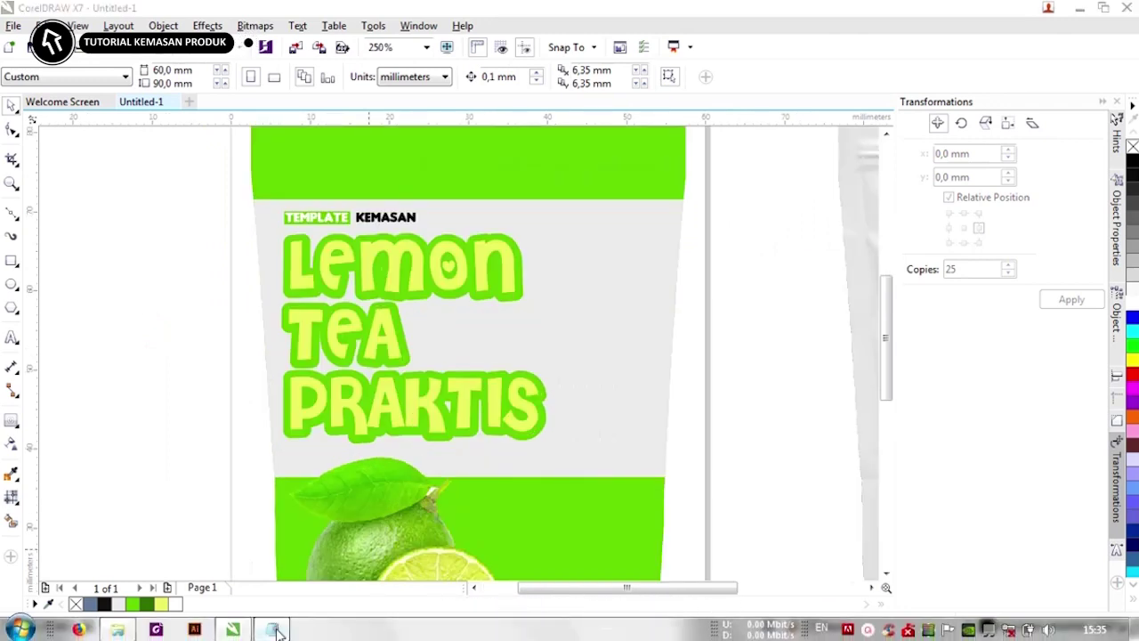
# - Paste SEHAT DAN BERKHASIAT as new text on the green band in 11 pt Cheri
pyautogui.click(274, 630)
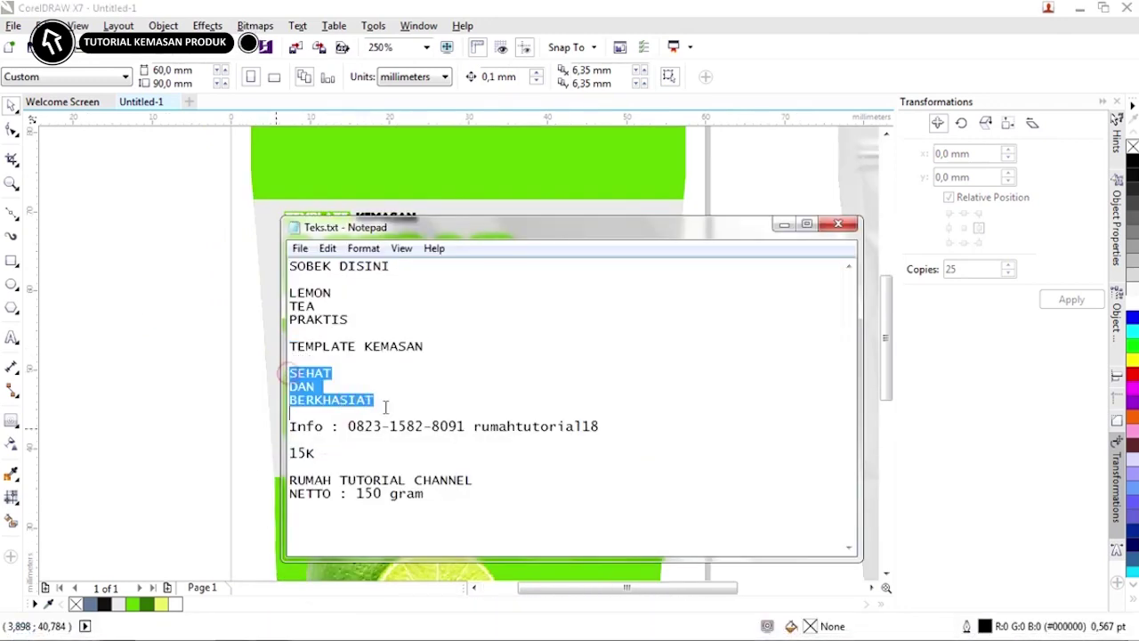
pyautogui.click(785, 224)
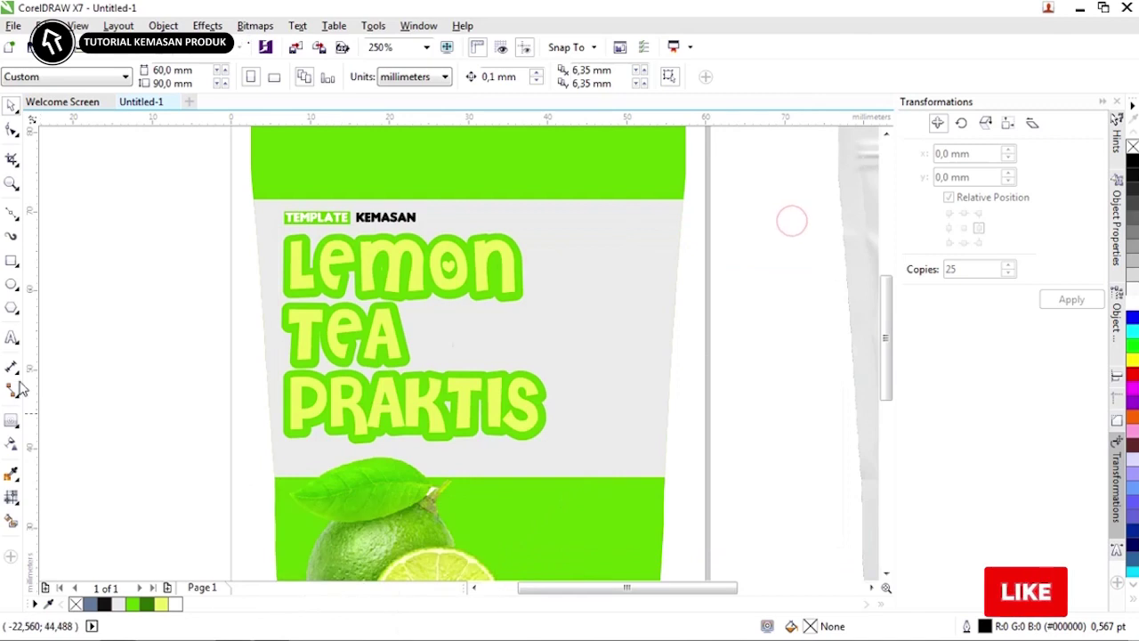
pyautogui.click(11, 336)
pyautogui.scroll(-1, 509, 492)
pyautogui.scroll(1, 510, 492)
pyautogui.click(520, 448)
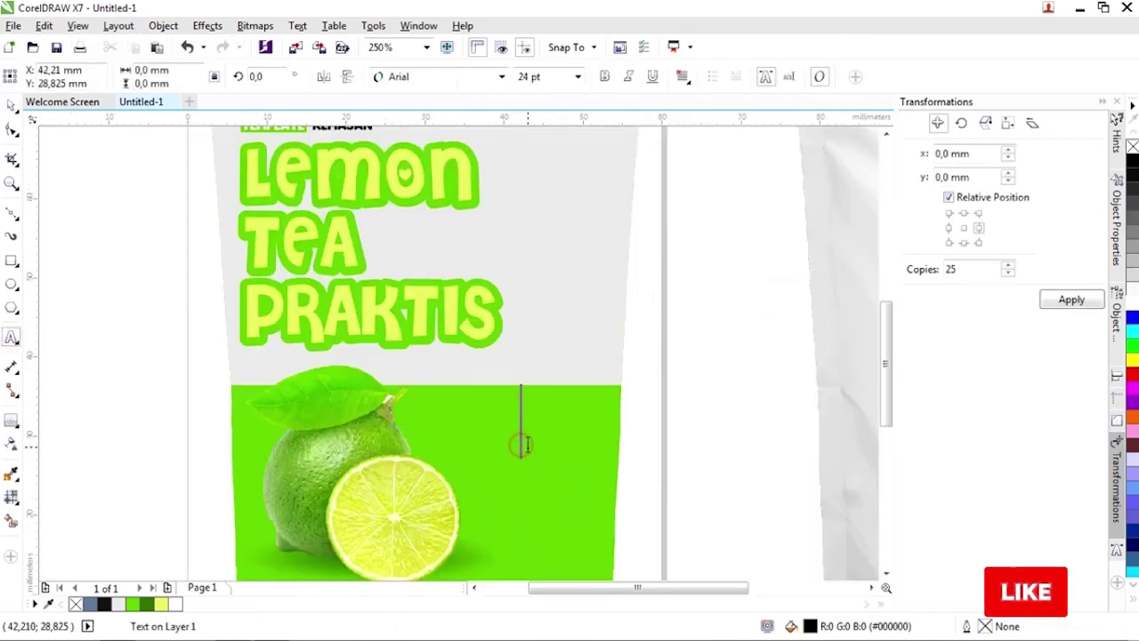
pyautogui.hotkey('ctrl', 'v')
pyautogui.hotkey('ctrl', 'a')
pyautogui.click(577, 77)
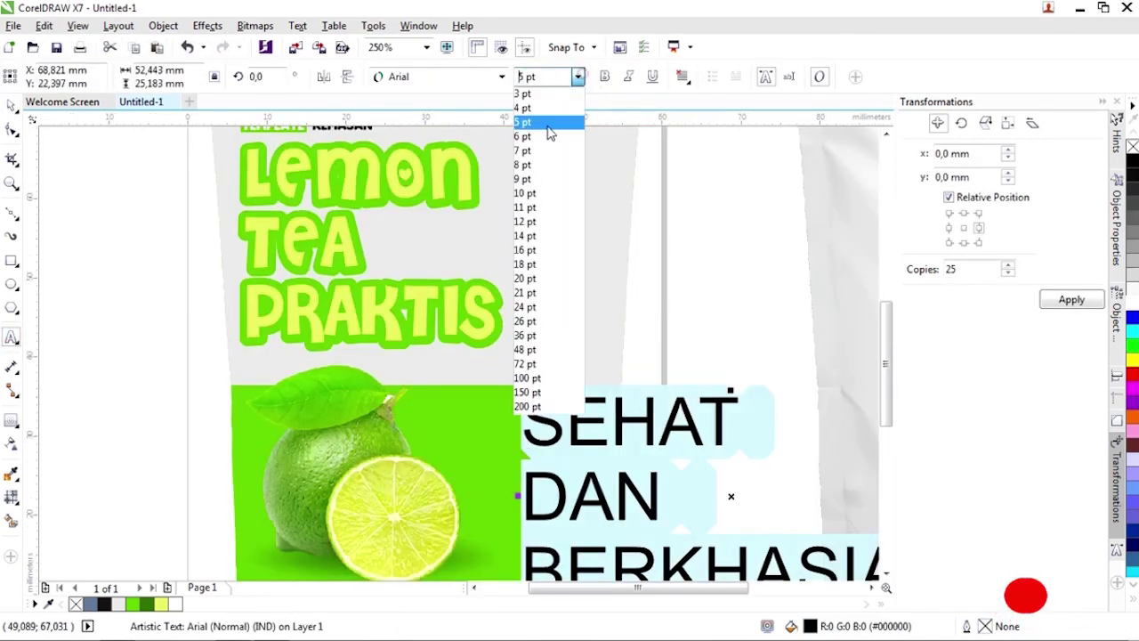
pyautogui.click(541, 194)
pyautogui.click(502, 76)
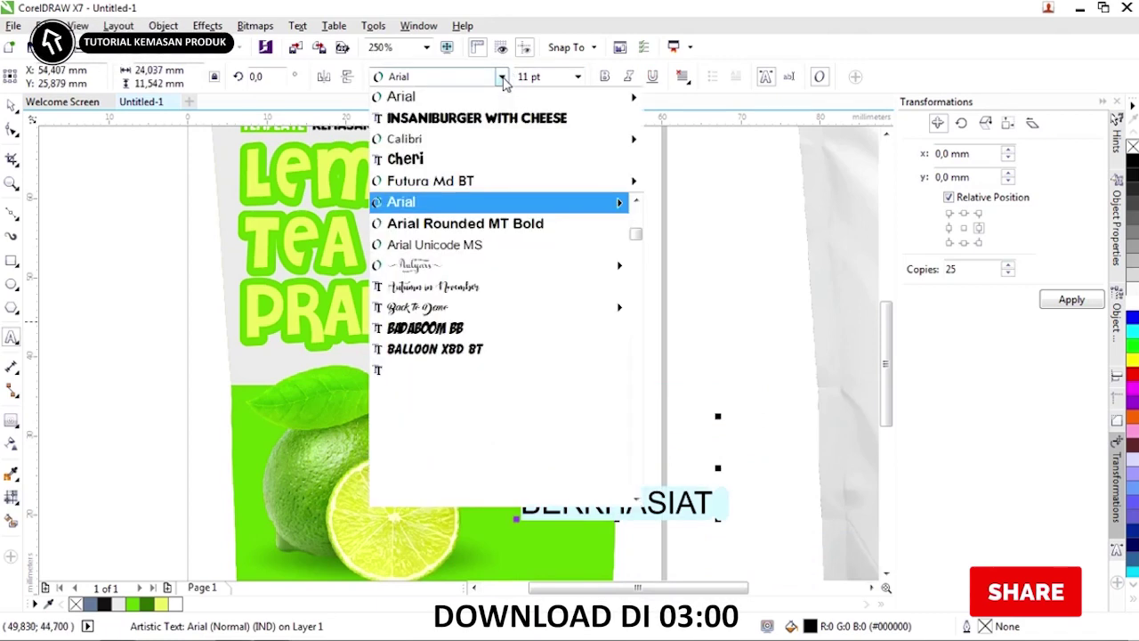
pyautogui.click(461, 158)
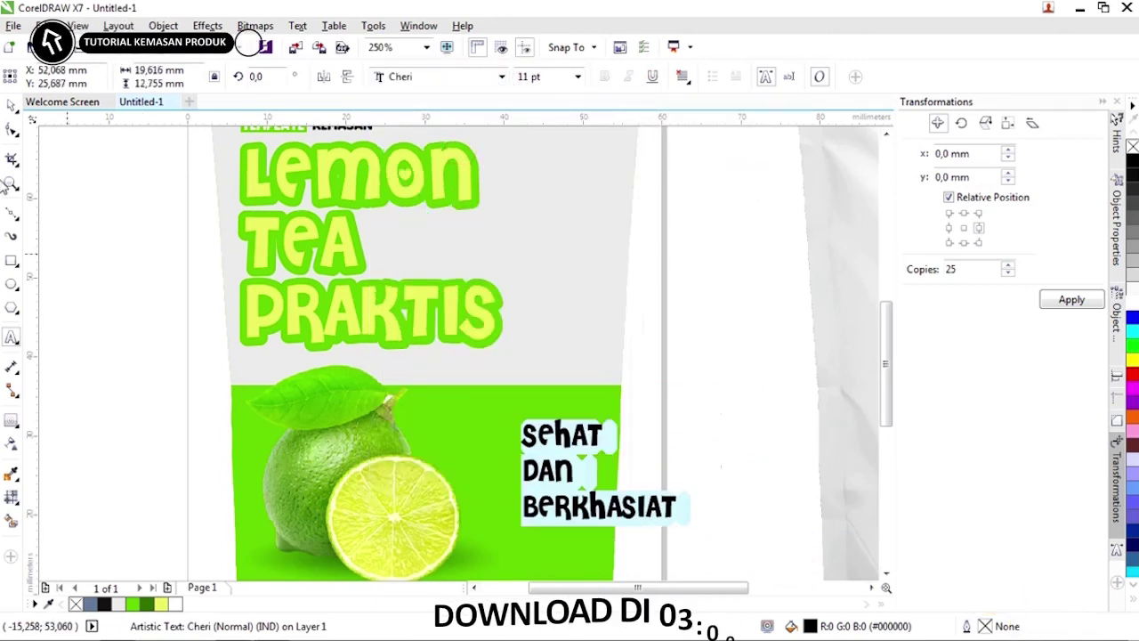
# - Right-align the lines, make BERKHASIAT 8 pt, and align it under DAN's left edge
pyautogui.click(11, 104)
pyautogui.click(683, 75)
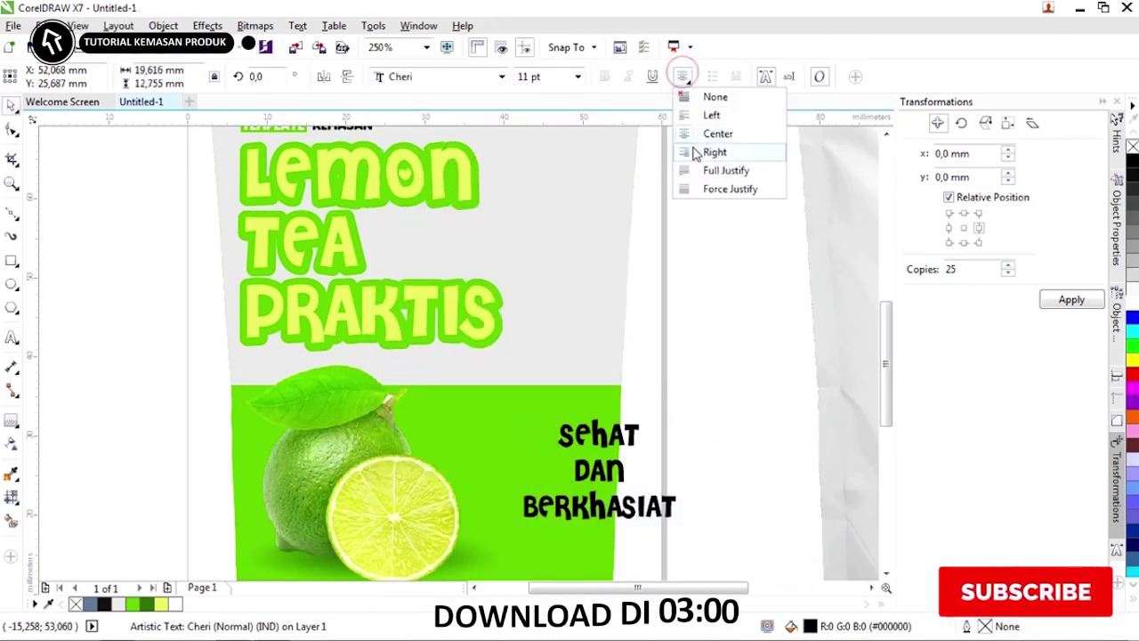
pyautogui.click(714, 150)
pyautogui.scroll(2, 654, 496)
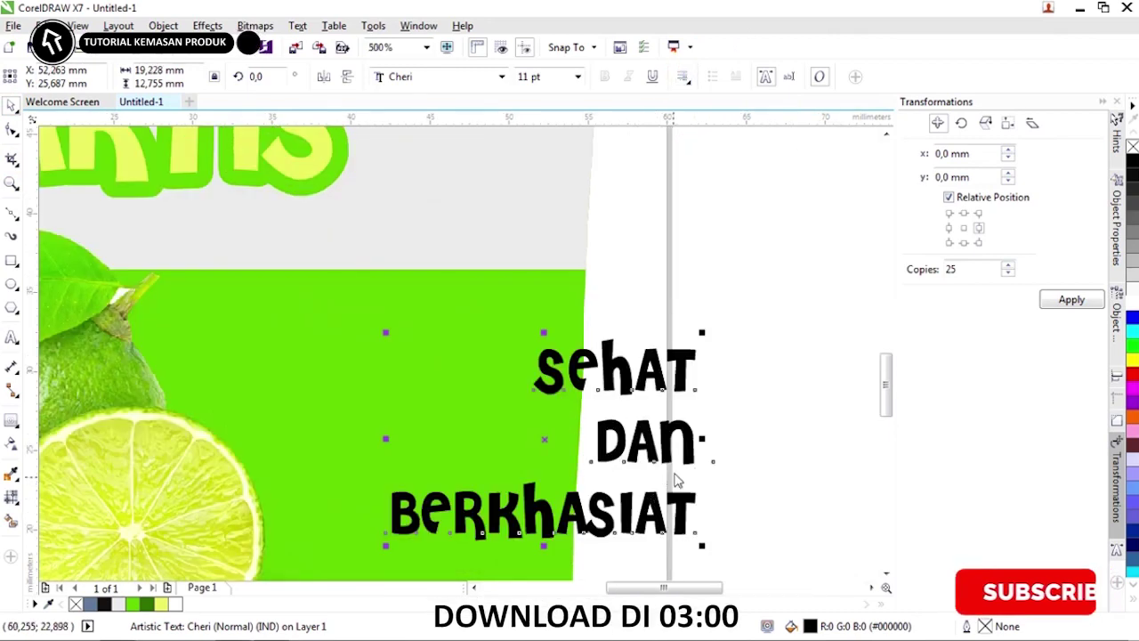
pyautogui.click(712, 463)
pyautogui.click(690, 504)
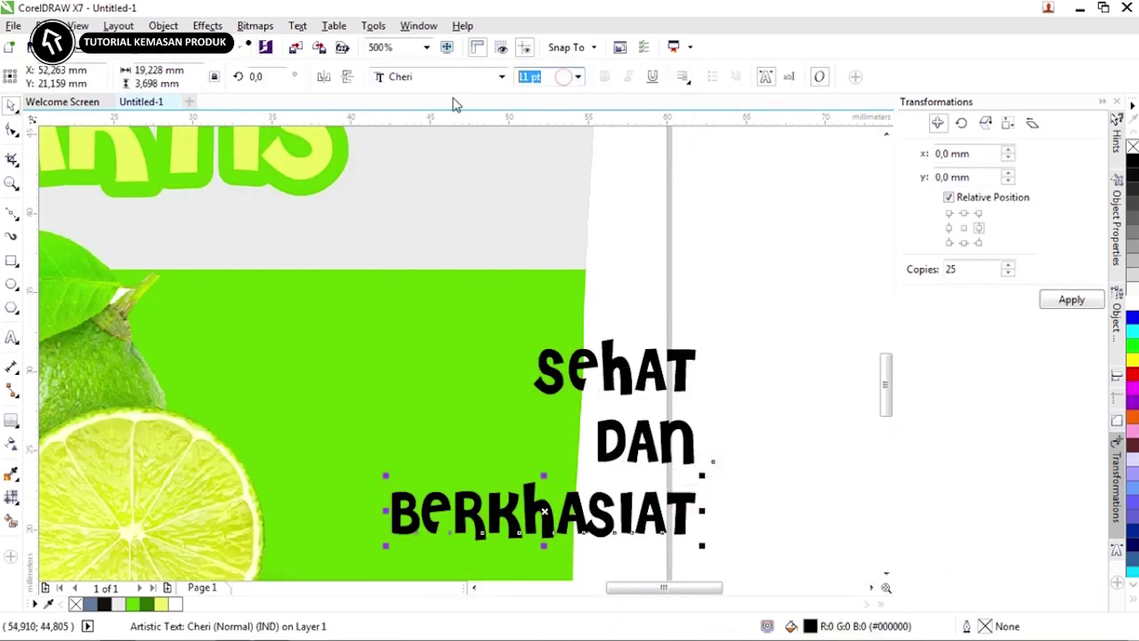
pyautogui.write('8')
pyautogui.press('Return')
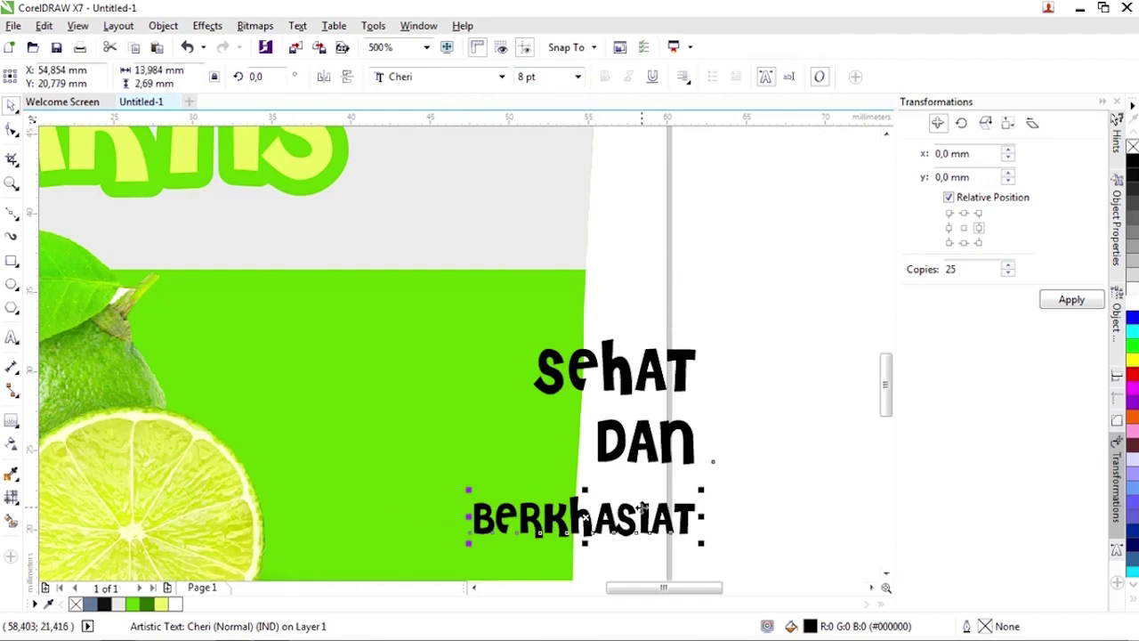
pyautogui.moveTo(639, 487); pyautogui.dragTo(640, 481)
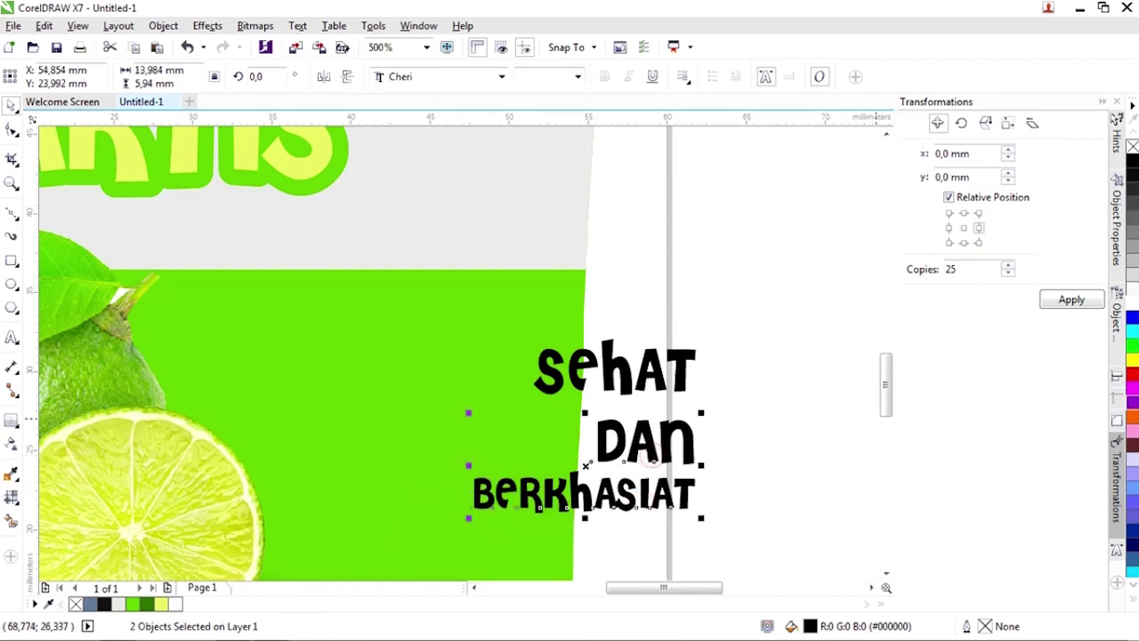
pyautogui.press('l')
# - Move DAN and BERKHASIAT up closer to SEHAT and group the three lines
pyautogui.click(810, 317)
pyautogui.scroll(2, 690, 450)
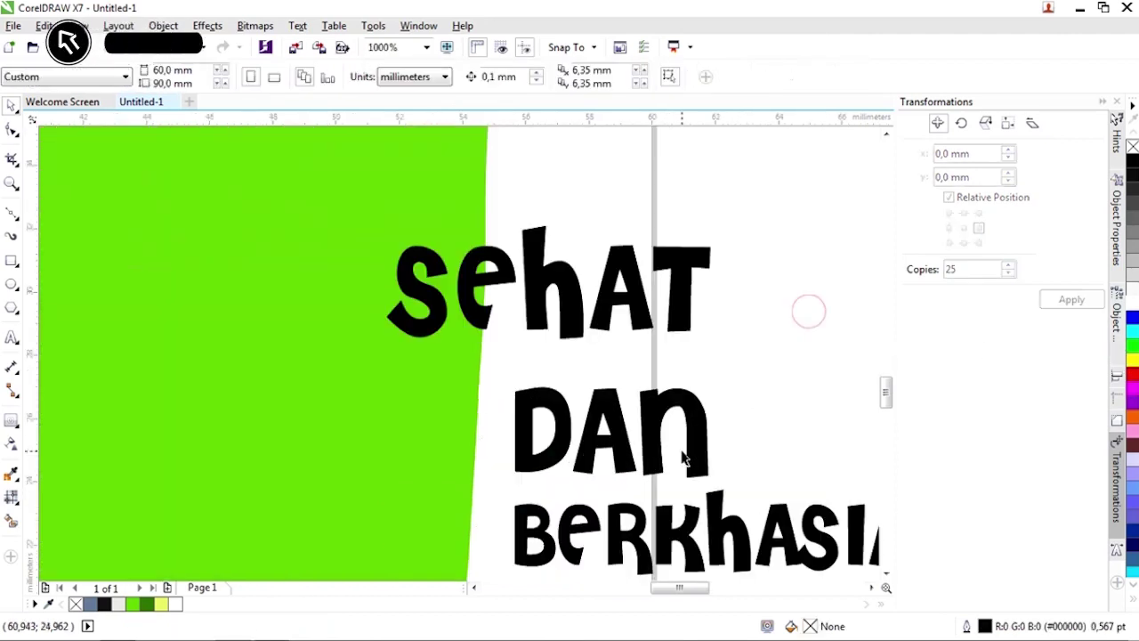
pyautogui.click(696, 454)
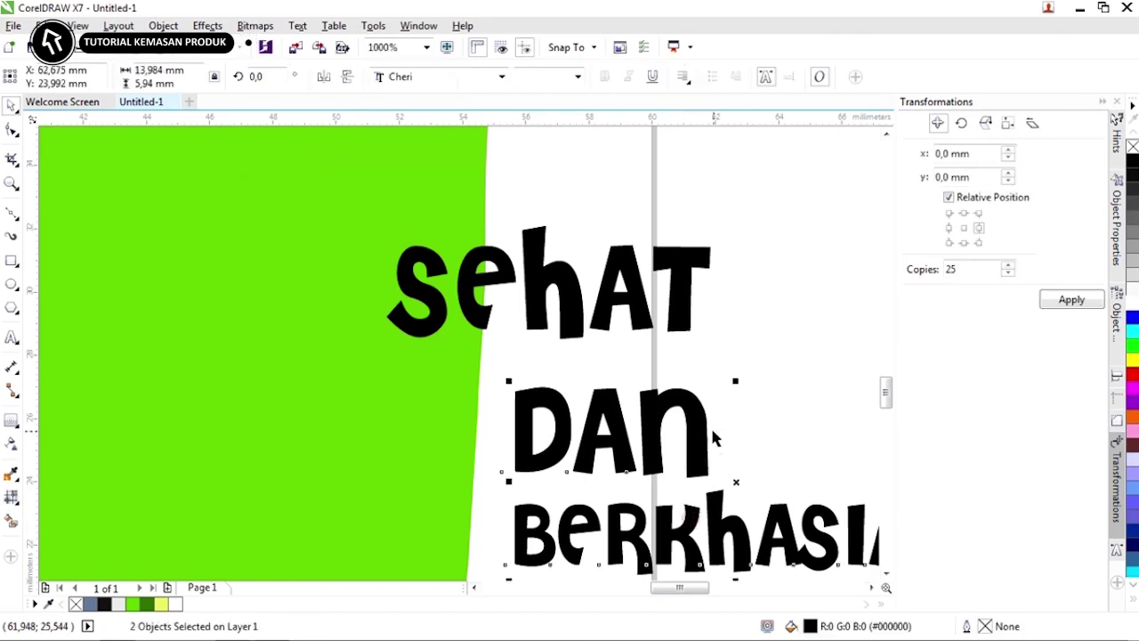
pyautogui.moveTo(714, 437); pyautogui.dragTo(712, 415)
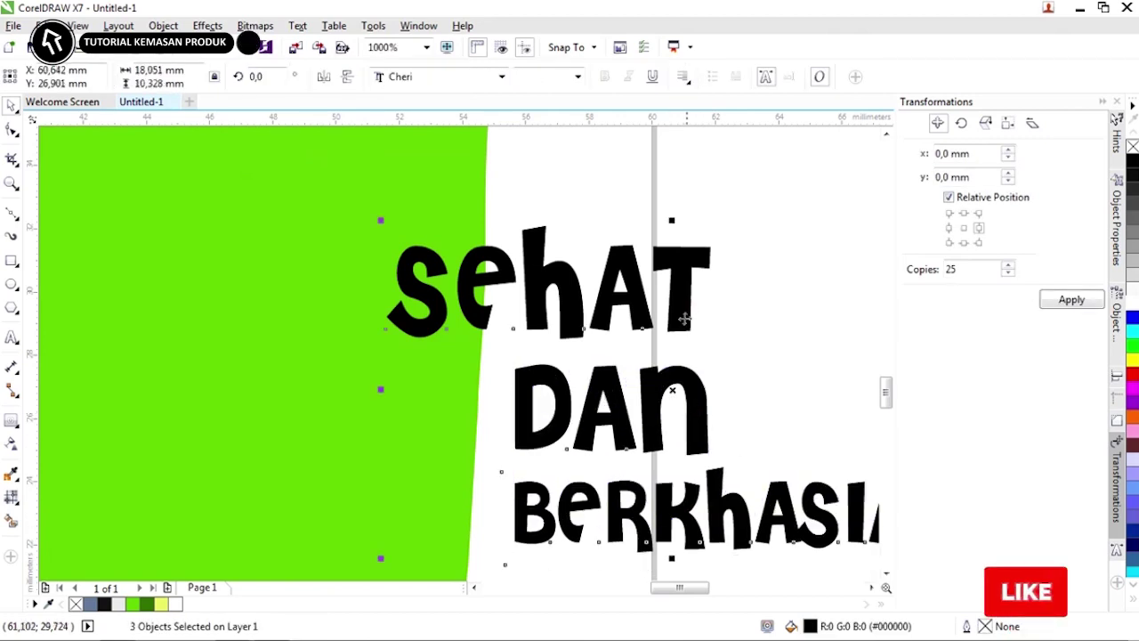
pyautogui.scroll(-2, 684, 319)
pyautogui.hotkey('ctrl', 'g')
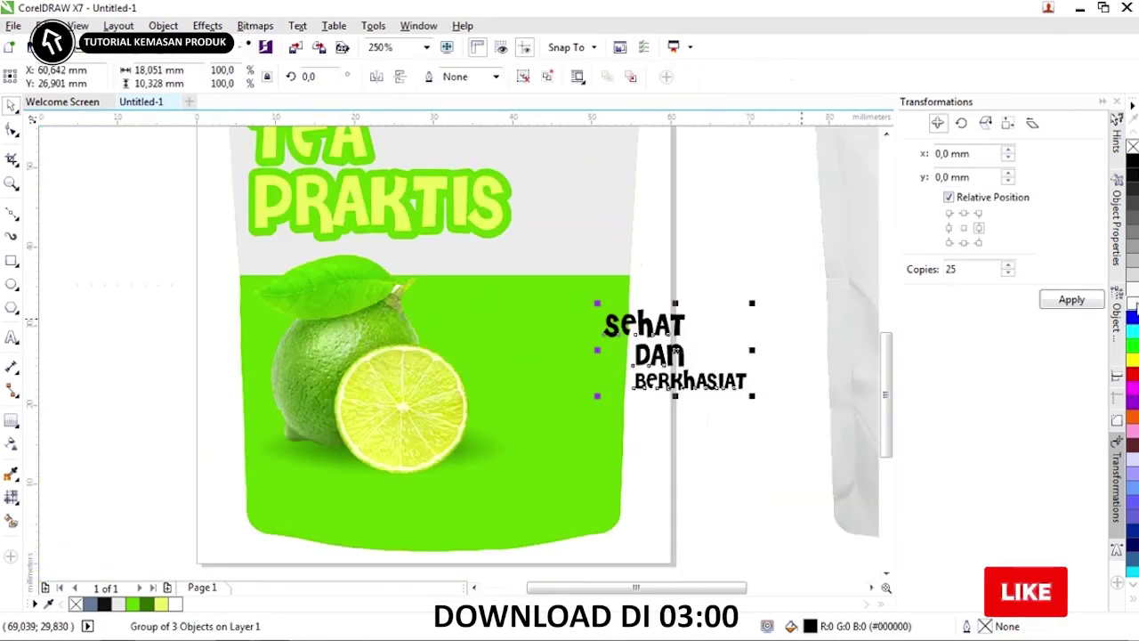
# - Move the SEHAT DAN BERKHASIAT group right of the lime, enlarging it to about 21.7 mm wide
pyautogui.moveTo(707, 365); pyautogui.dragTo(546, 364)
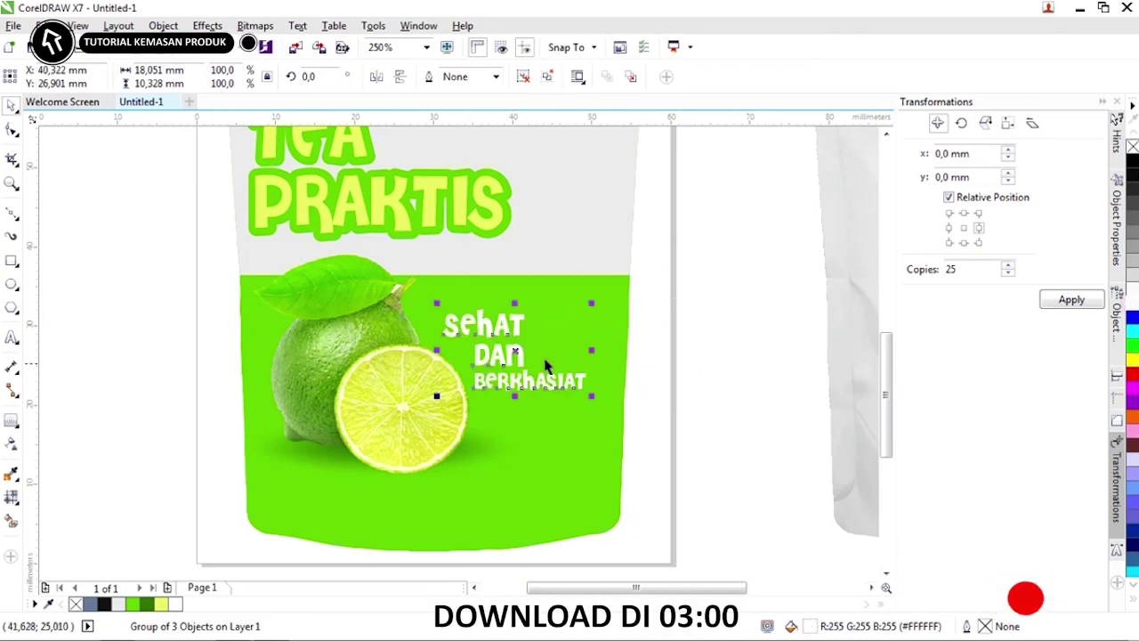
pyautogui.moveTo(593, 396); pyautogui.dragTo(606, 404)
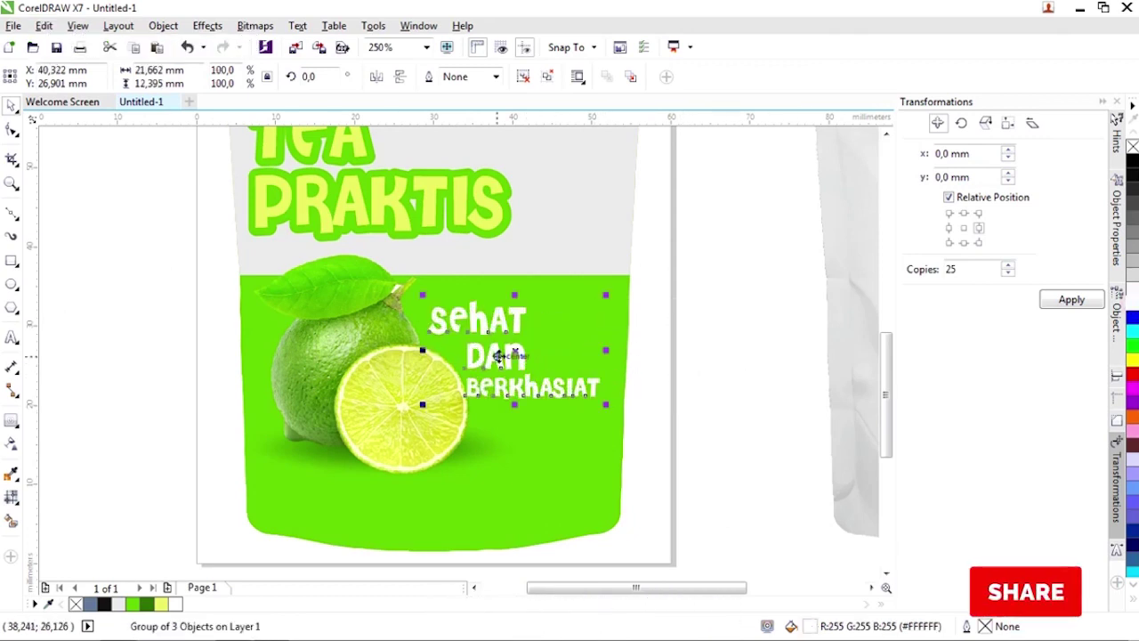
pyautogui.moveTo(498, 356); pyautogui.dragTo(503, 317)
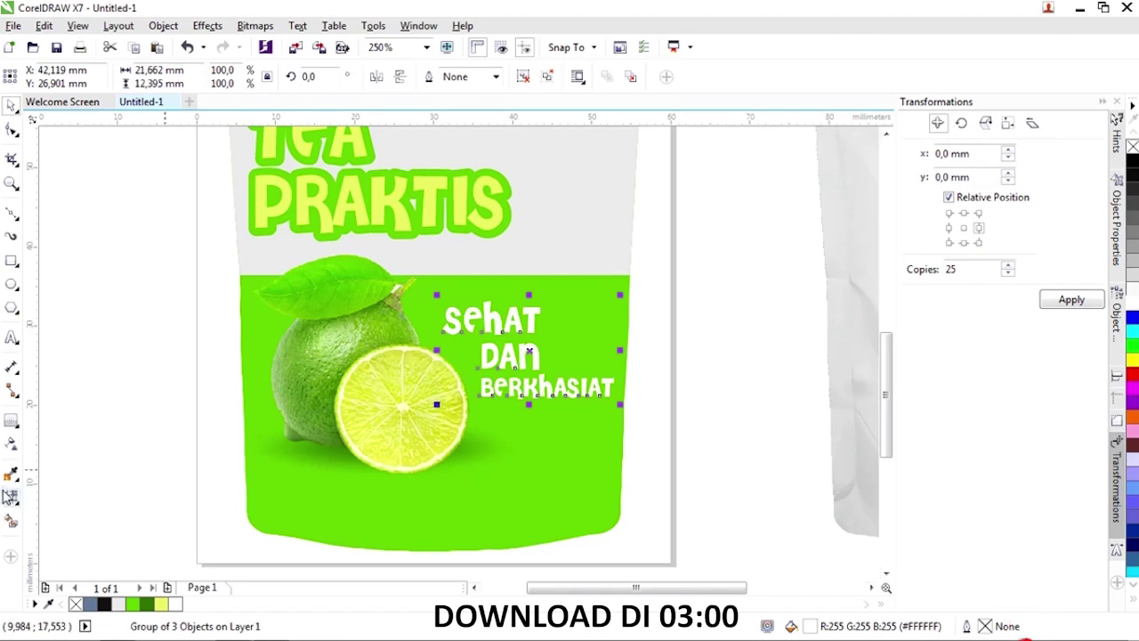
pyautogui.click(12, 337)
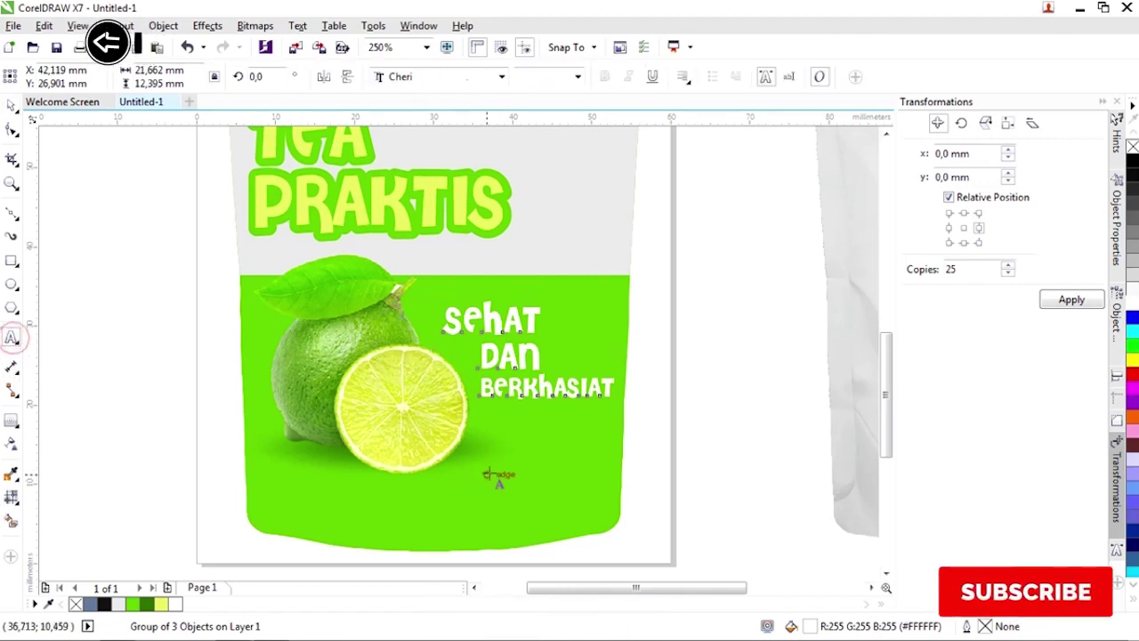
# - Copy the Info line from Teks.txt and paste it as new text on the green panel
pyautogui.click(267, 628)
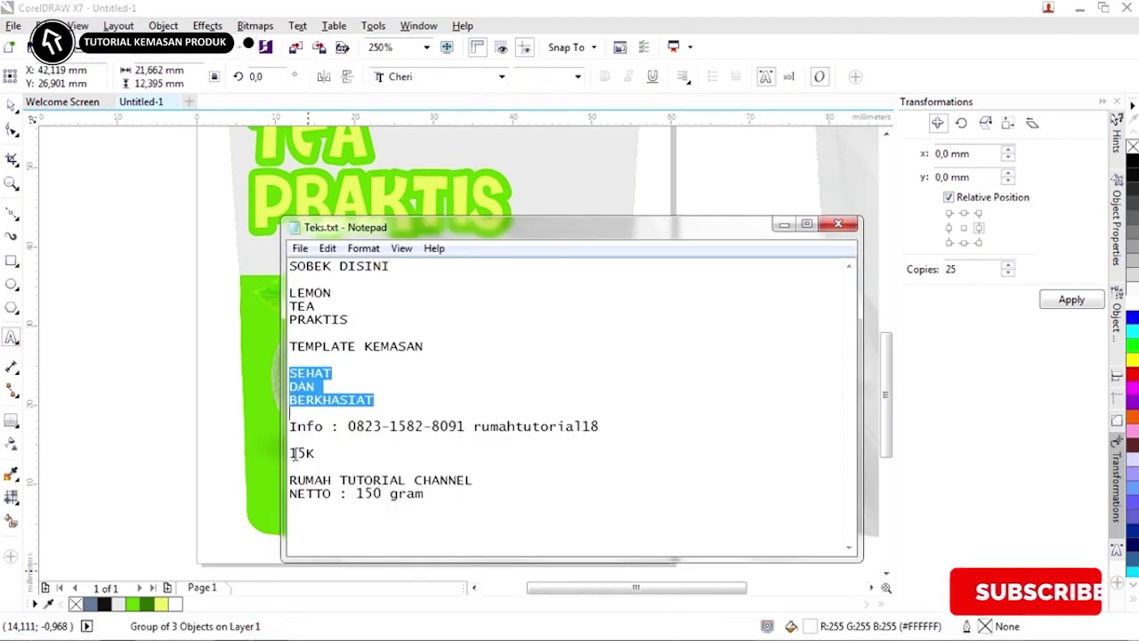
pyautogui.moveTo(289, 427); pyautogui.dragTo(531, 428)
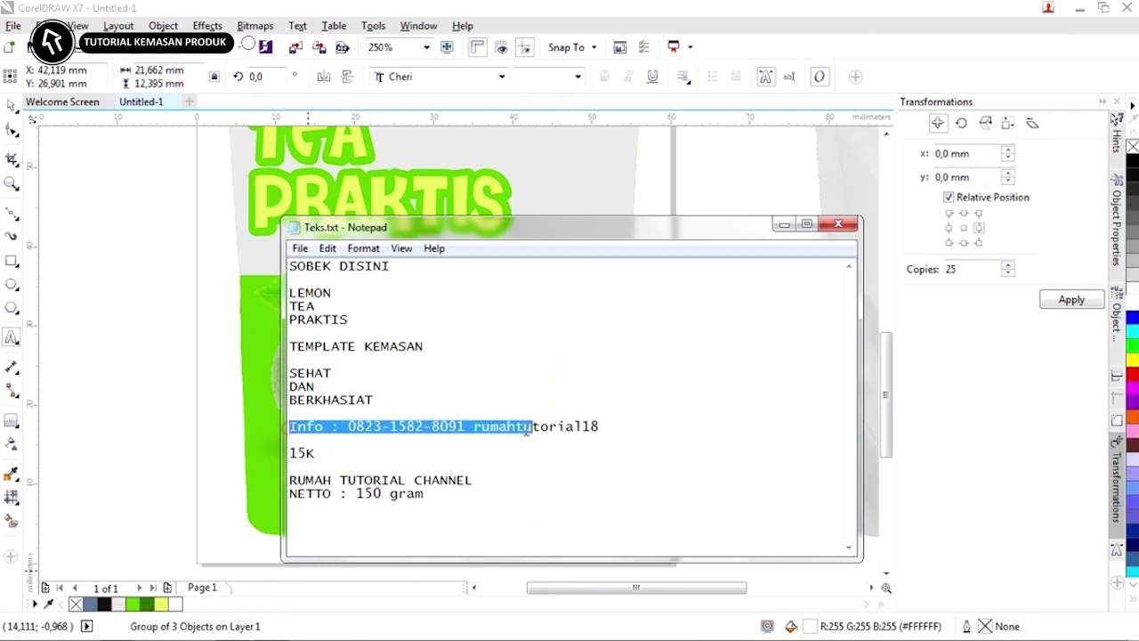
pyautogui.click(783, 224)
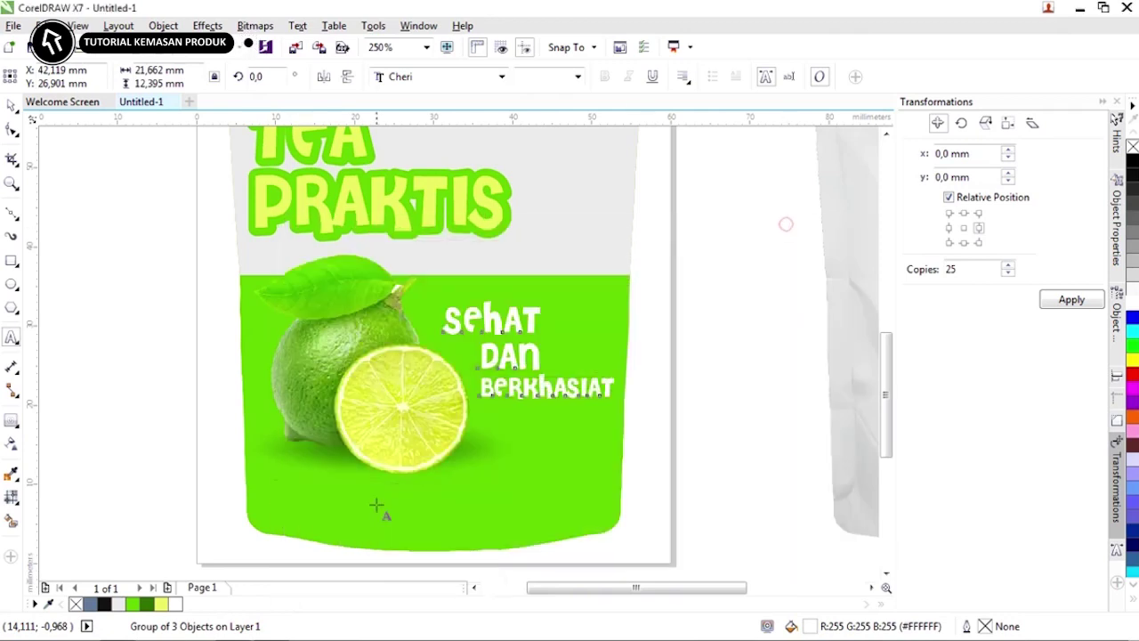
pyautogui.scroll(2, 418, 525)
pyautogui.click(12, 339)
pyautogui.click(502, 404)
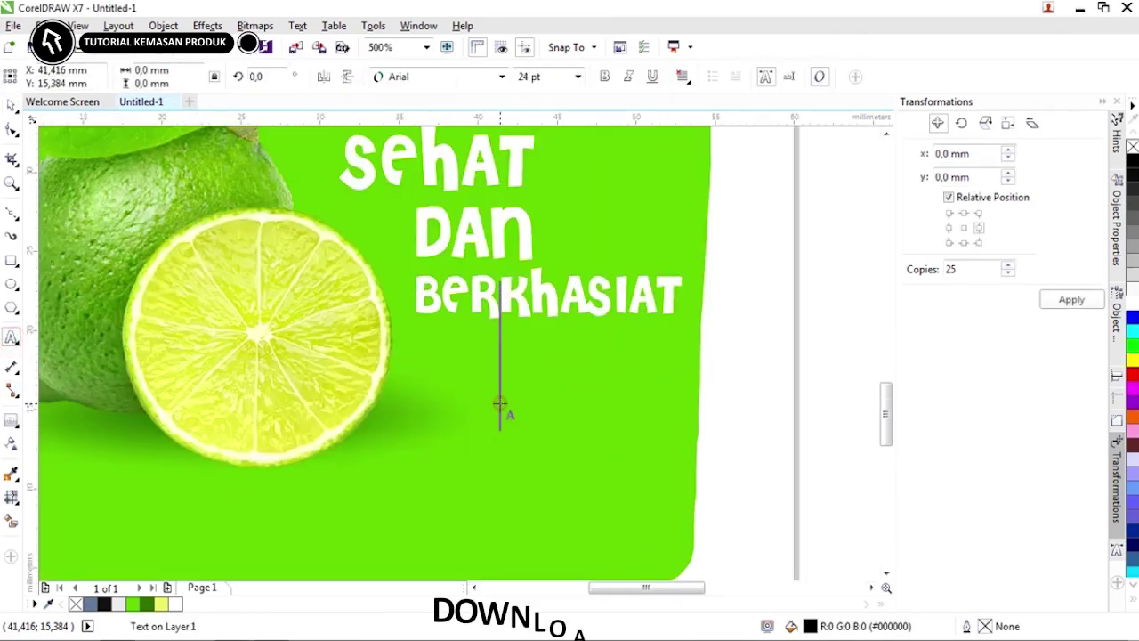
pyautogui.hotkey('ctrl', 'v')
# - Set the Info line to 3 pt Calibri
pyautogui.scroll(-2, 474, 467)
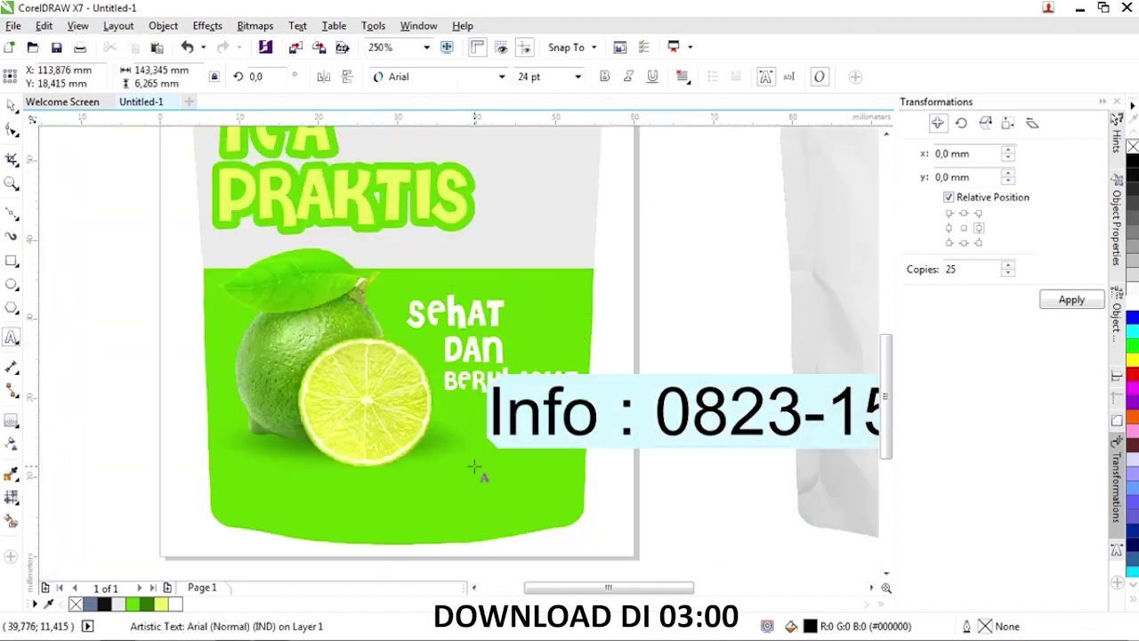
pyautogui.click(536, 76)
pyautogui.write('3')
pyautogui.press('Return')
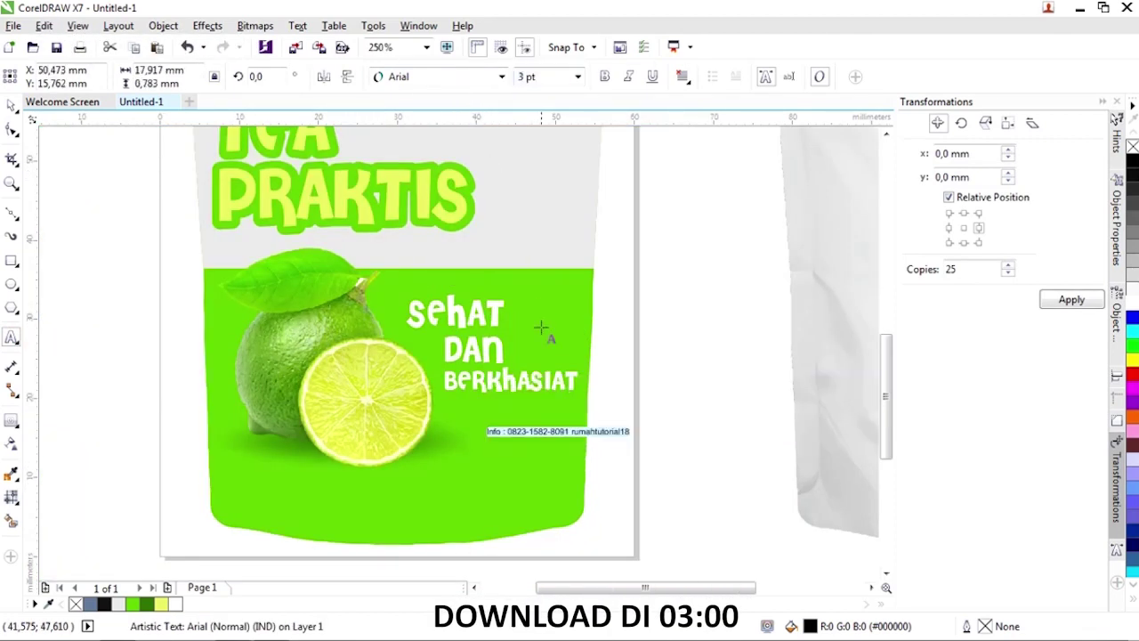
pyautogui.scroll(1, 540, 326)
pyautogui.click(503, 76)
pyautogui.click(682, 199)
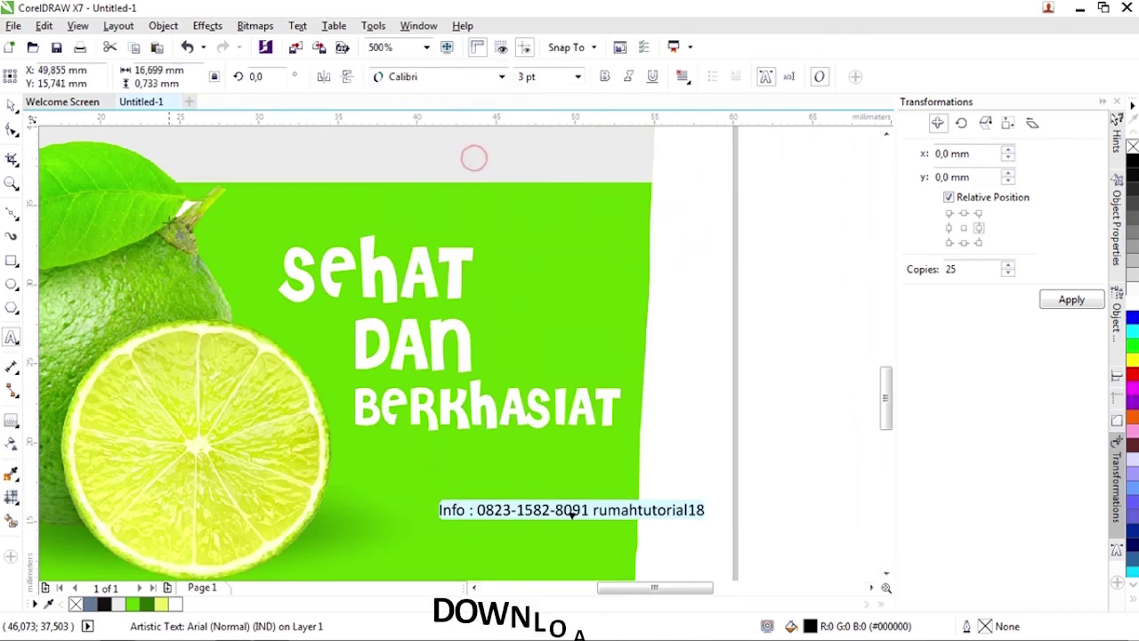
# - Move the Info line under BERKHASIAT and make it bold
pyautogui.moveTo(496, 509); pyautogui.dragTo(412, 440)
pyautogui.click(604, 77)
pyautogui.scroll(1, 545, 439)
pyautogui.scroll(-1, 538, 296)
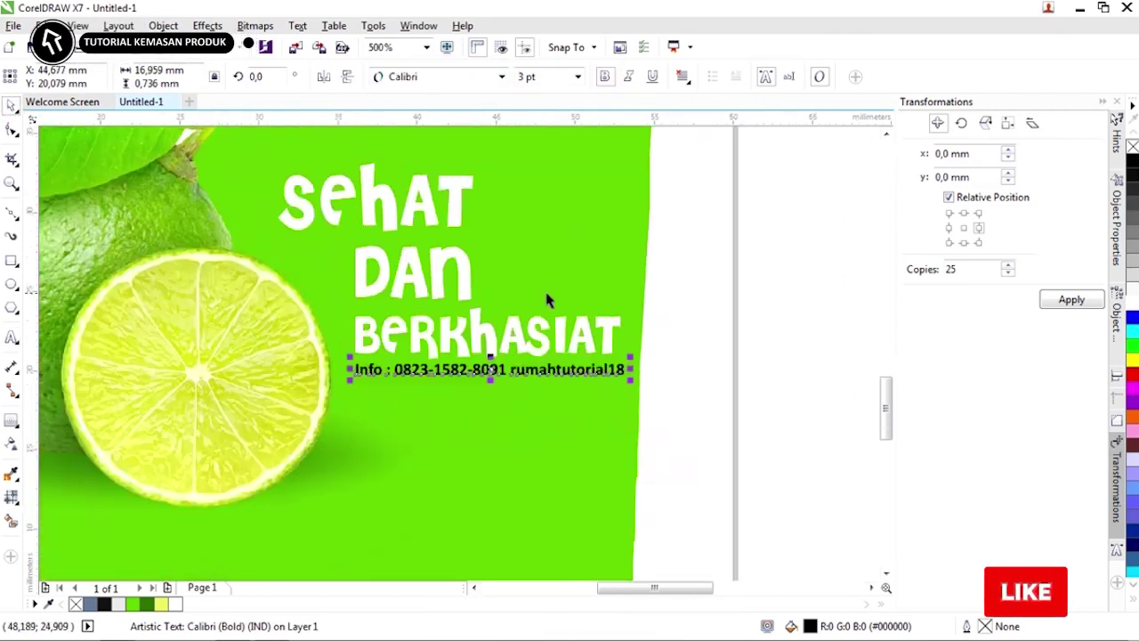
pyautogui.scroll(-1, 591, 338)
pyautogui.press('Escape')
pyautogui.click(272, 629)
pyautogui.click(292, 455)
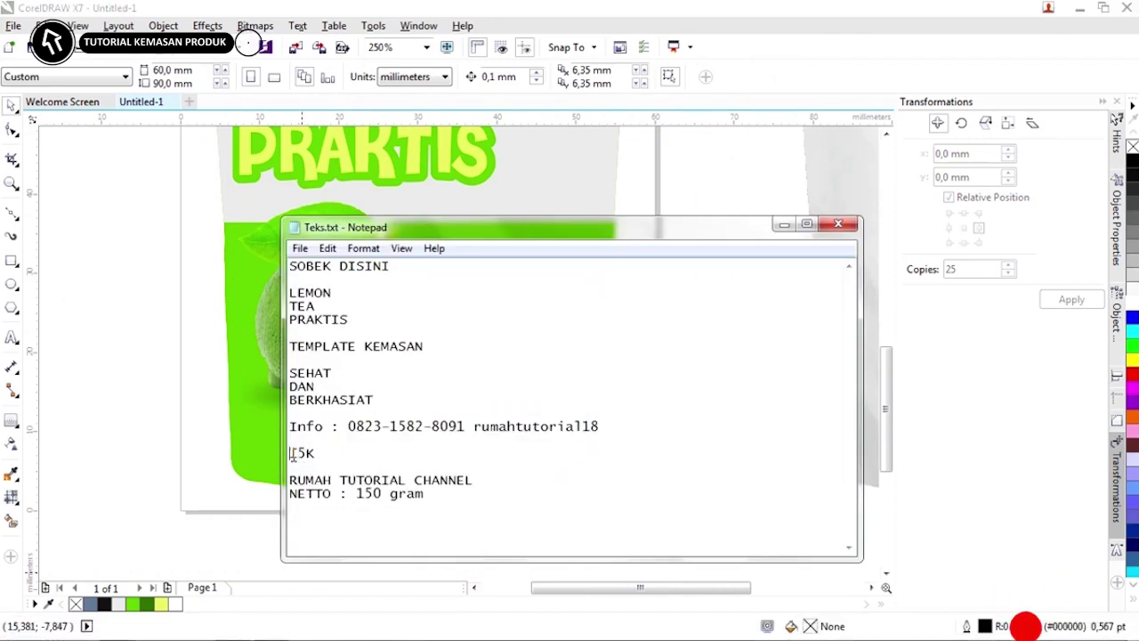
# - Copy 15K from the notes and paste it as new text below the Info line
pyautogui.hotkey('ctrl', 'c')
pyautogui.click(42, 370)
pyautogui.click(11, 337)
pyautogui.click(495, 438)
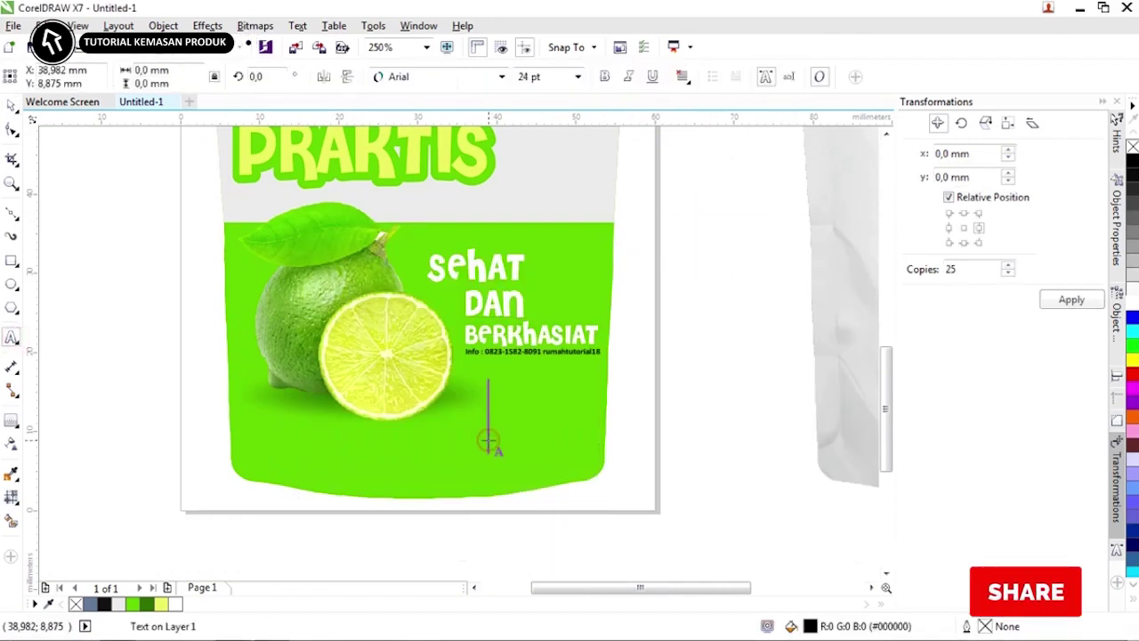
pyautogui.hotkey('ctrl', 'v')
# - Set 15K to 20 pt Insaniburger with Cheese and fill it white
pyautogui.hotkey('ctrl', 'a')
pyautogui.click(577, 77)
pyautogui.click(556, 133)
pyautogui.click(502, 77)
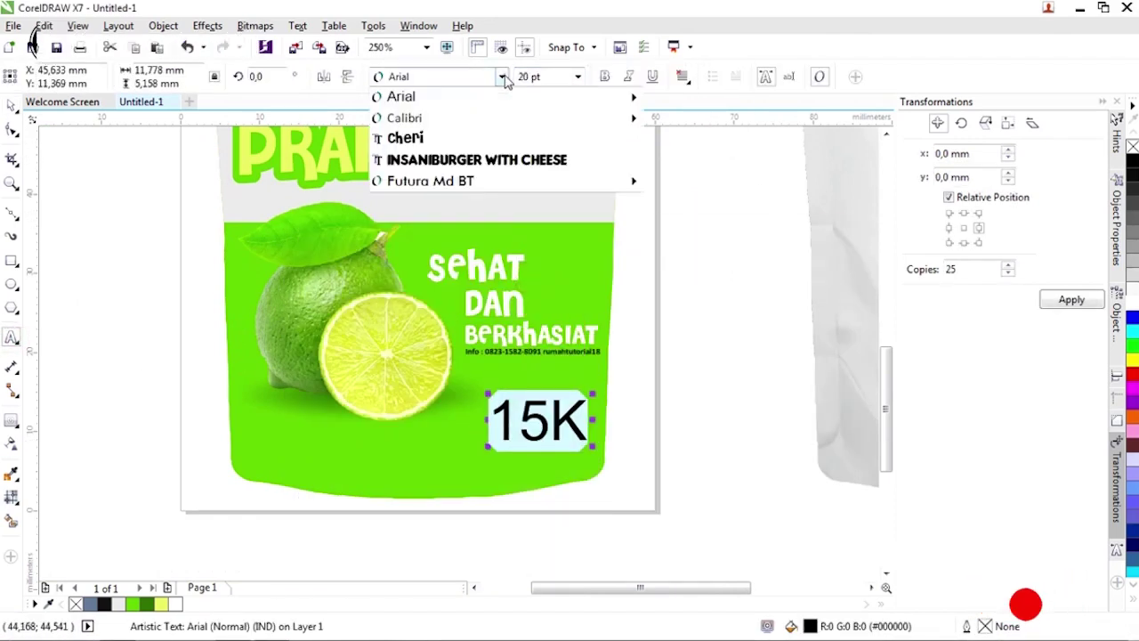
pyautogui.click(462, 157)
pyautogui.scroll(2, 496, 498)
pyautogui.click(11, 105)
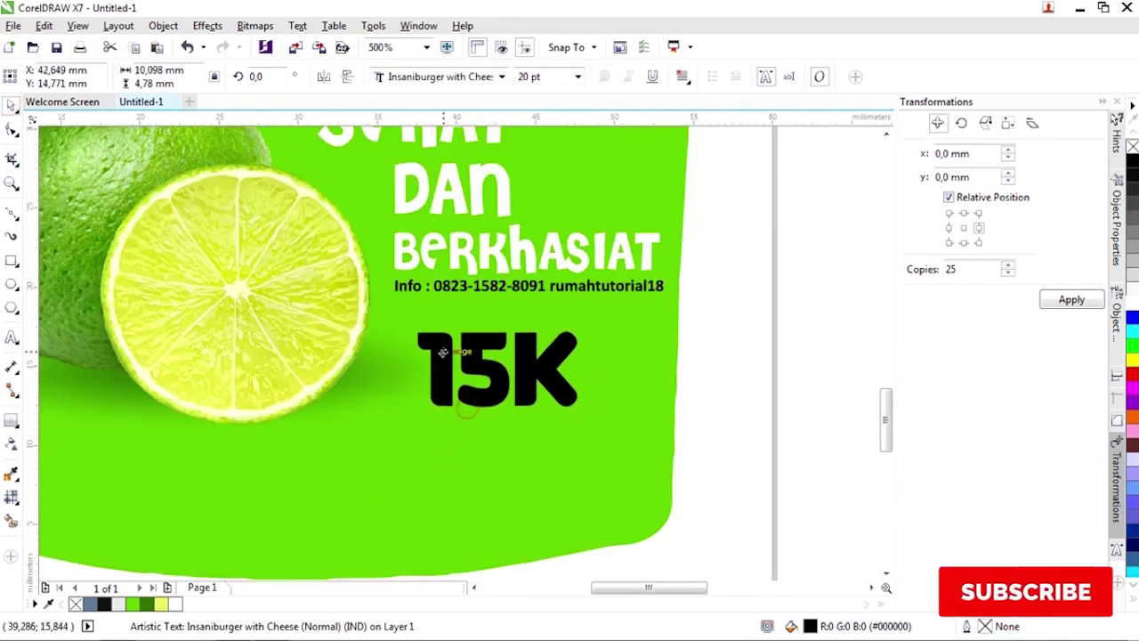
pyautogui.click(171, 604)
# - Add a 0,5 mm contour around 15K and colour it dark green with the Eyedropper
pyautogui.click(12, 420)
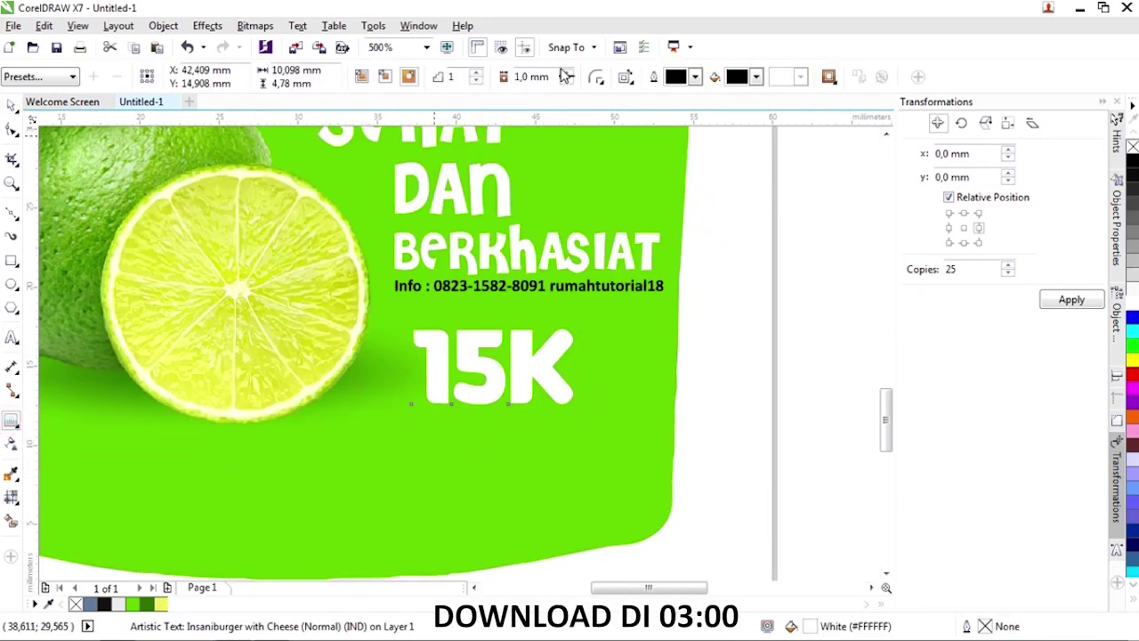
pyautogui.write('0,5')
pyautogui.press('Return')
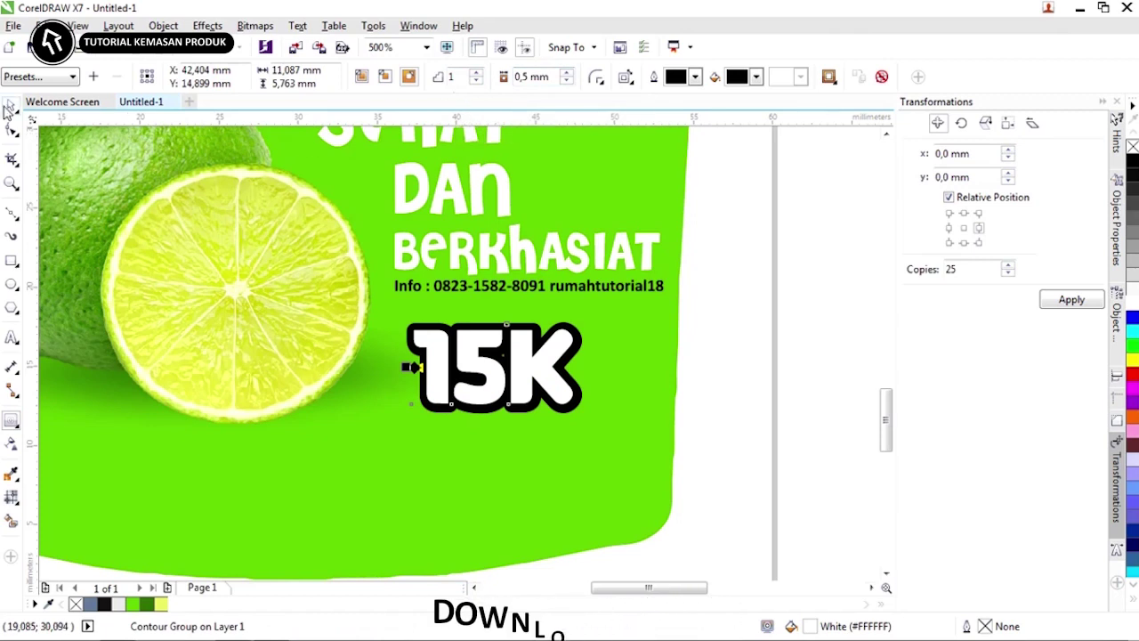
pyautogui.press('Escape')
pyautogui.scroll(-5, 635, 432)
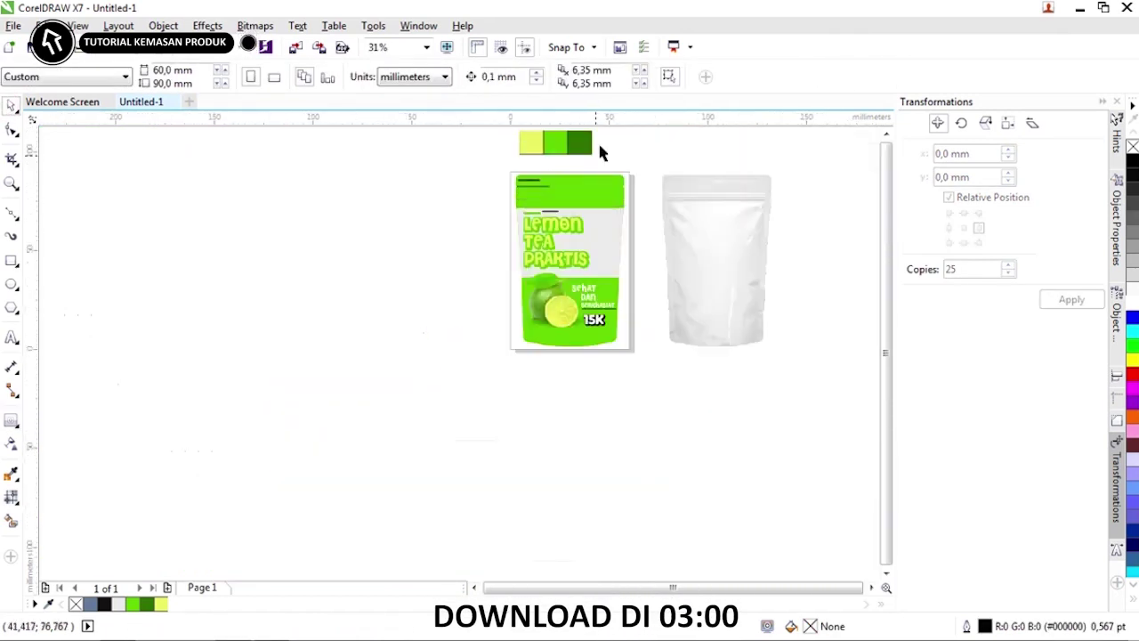
pyautogui.click(12, 473)
pyautogui.click(573, 149)
pyautogui.scroll(6, 569, 498)
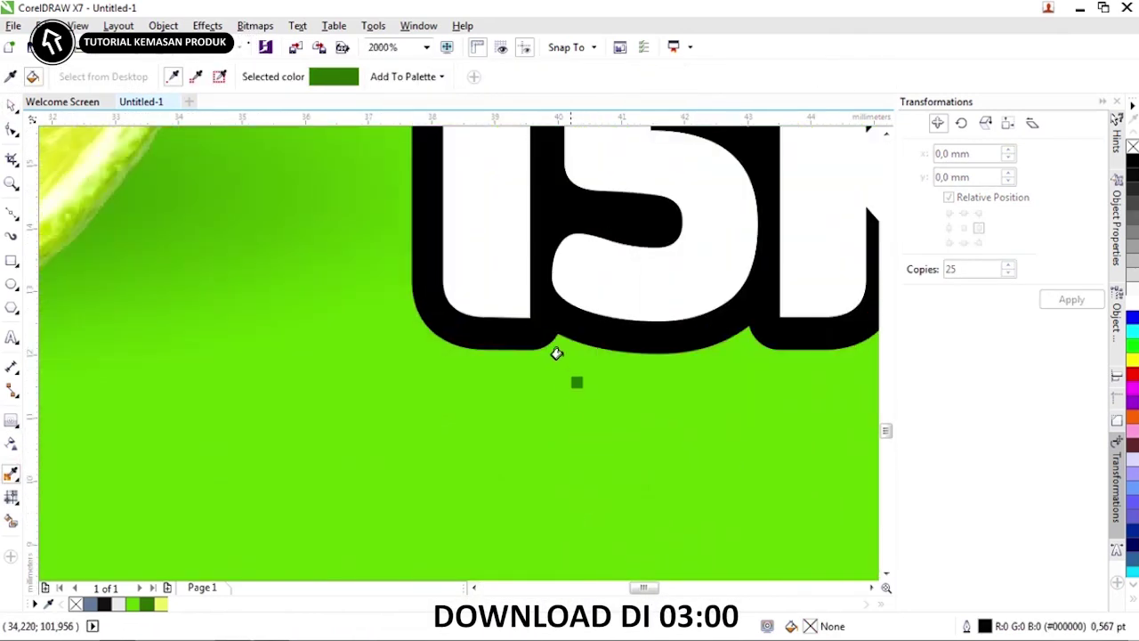
pyautogui.scroll(-5, 473, 363)
pyautogui.click(11, 105)
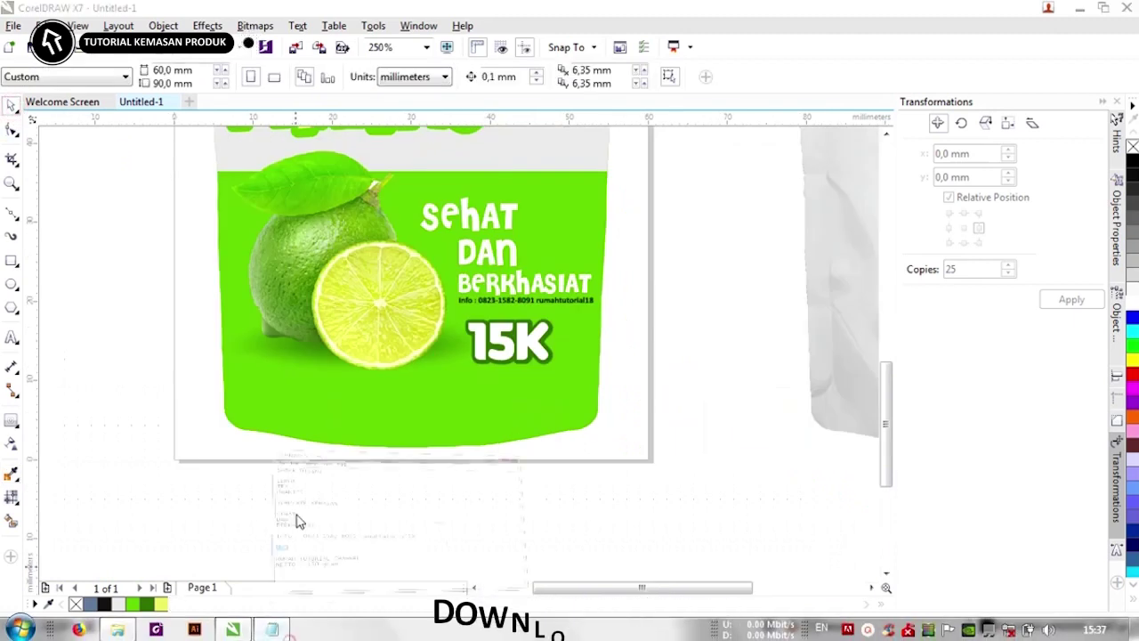
pyautogui.moveTo(340, 492); pyautogui.dragTo(292, 485)
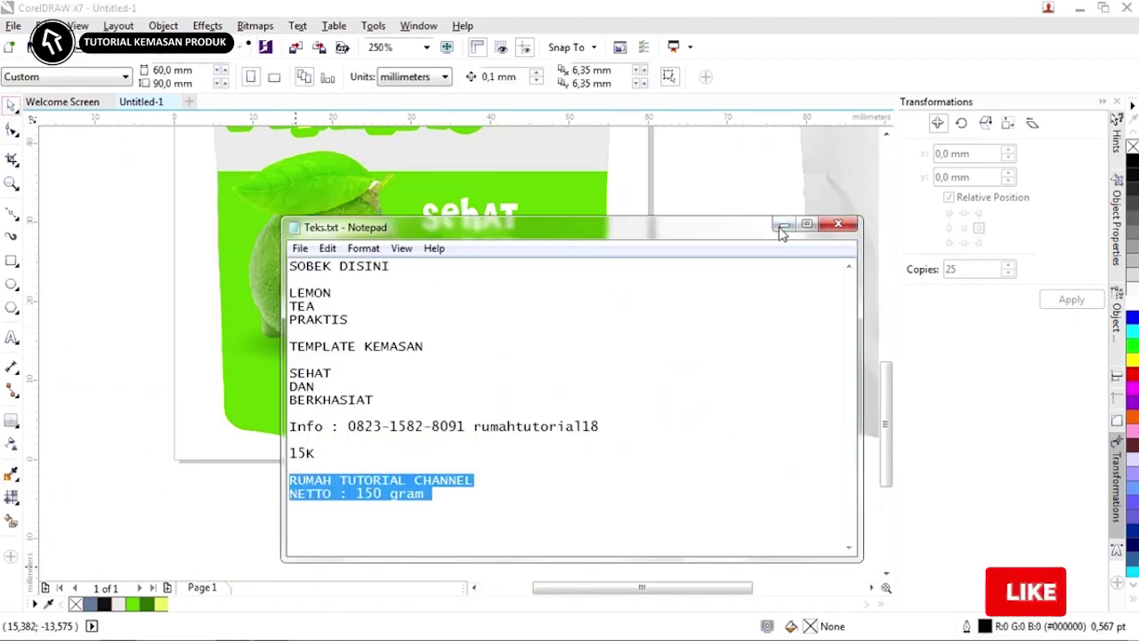
pyautogui.click(782, 226)
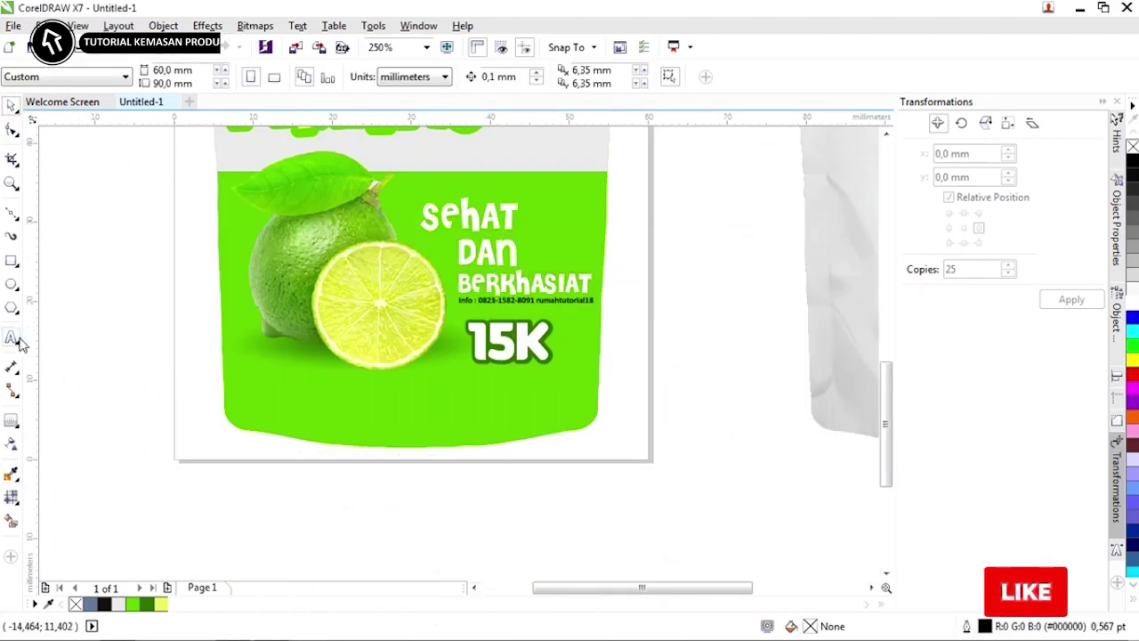
# - Paste the channel name and net weight lines as 3 pt Insaniburger with Cheese text
pyautogui.click(12, 338)
pyautogui.scroll(1, 368, 412)
pyautogui.click(368, 412)
pyautogui.hotkey('ctrl', 'v')
pyautogui.scroll(2, 368, 411)
pyautogui.hotkey('ctrl', 'a')
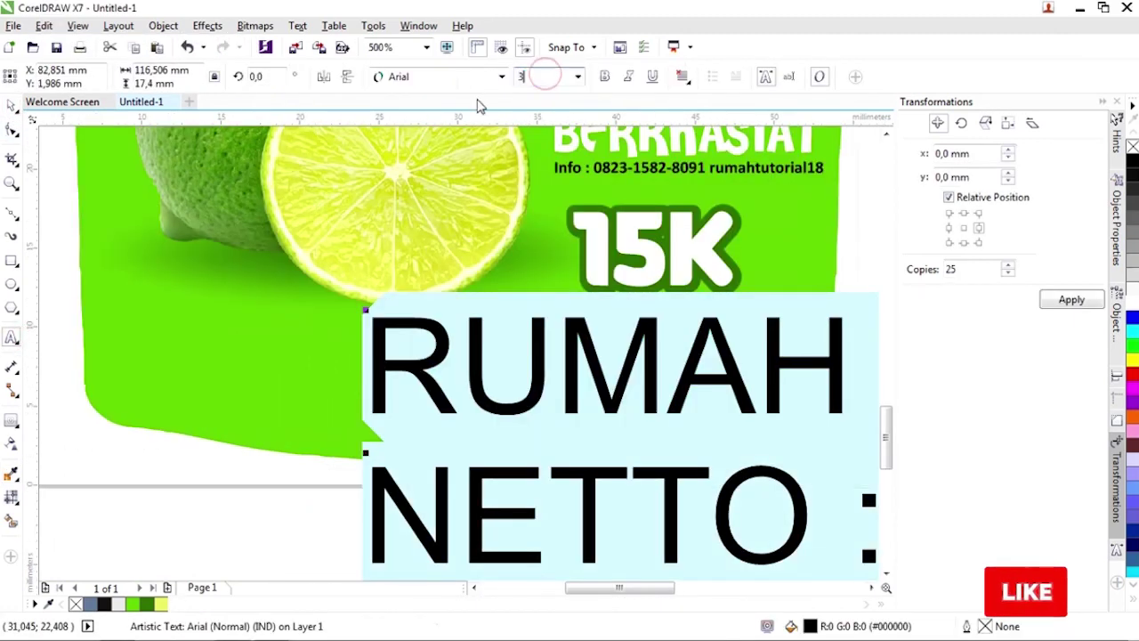
pyautogui.write('3')
pyautogui.press('Return')
pyautogui.click(501, 77)
pyautogui.click(466, 113)
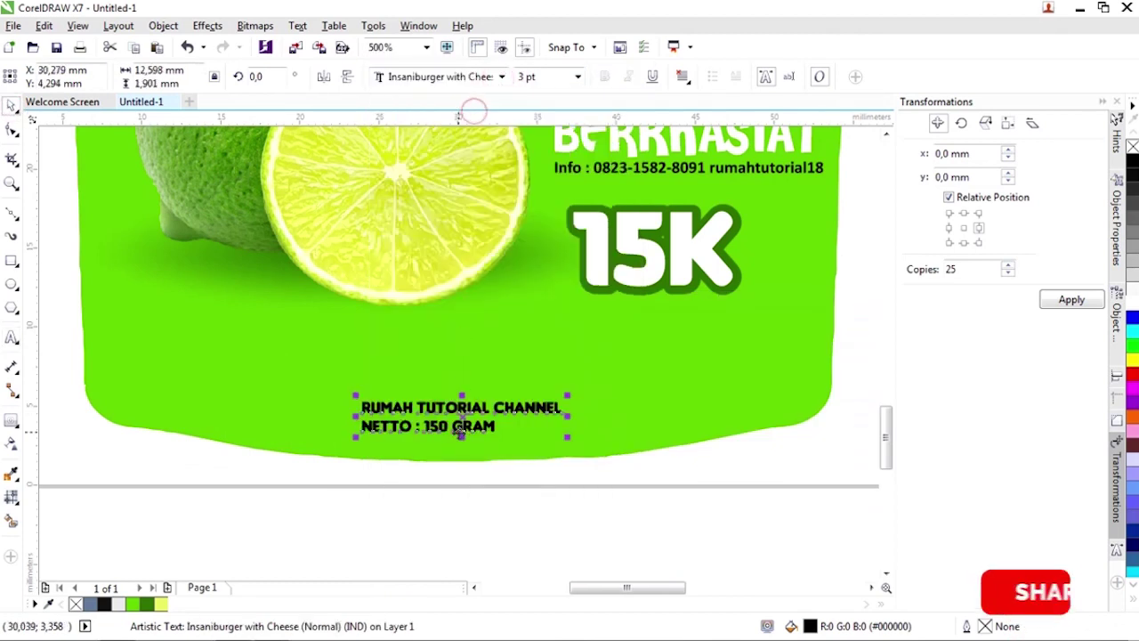
# - Rotate the labels to 353°, move them to opposite ends of the bottom edge, and group them
pyautogui.click(453, 490)
pyautogui.click(267, 76)
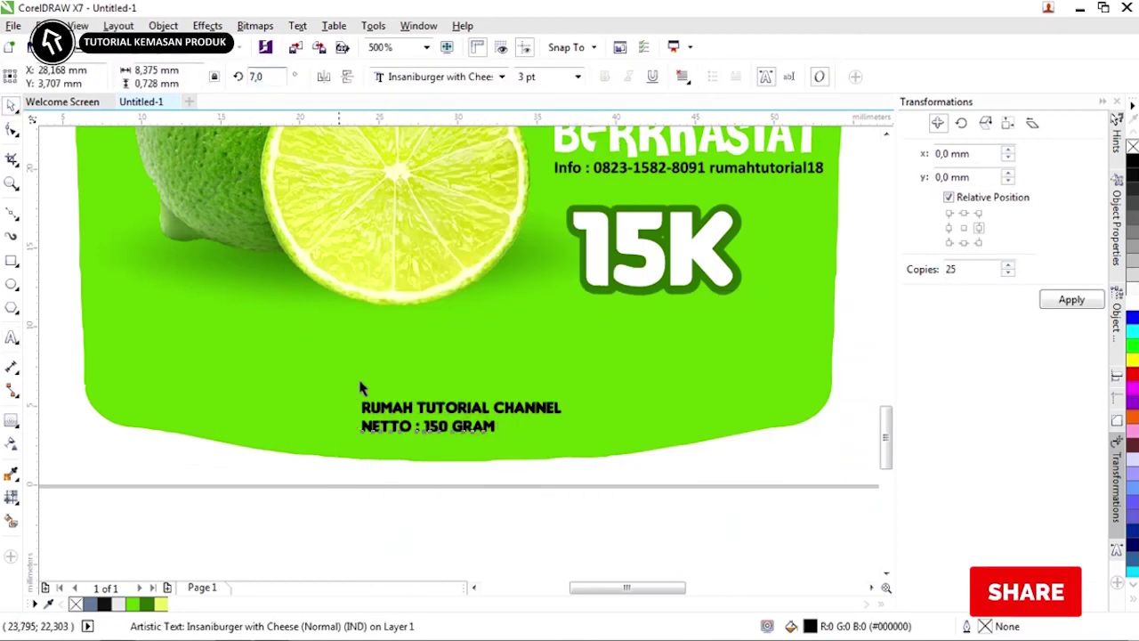
pyautogui.write('353')
pyautogui.press('Return')
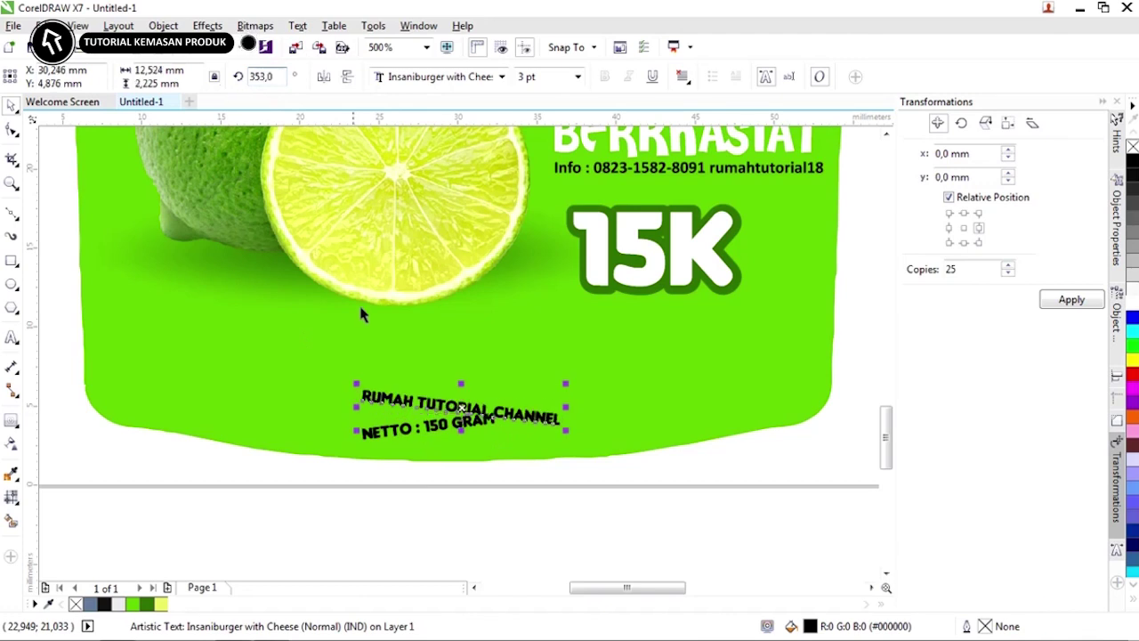
pyautogui.moveTo(423, 405); pyautogui.dragTo(188, 380)
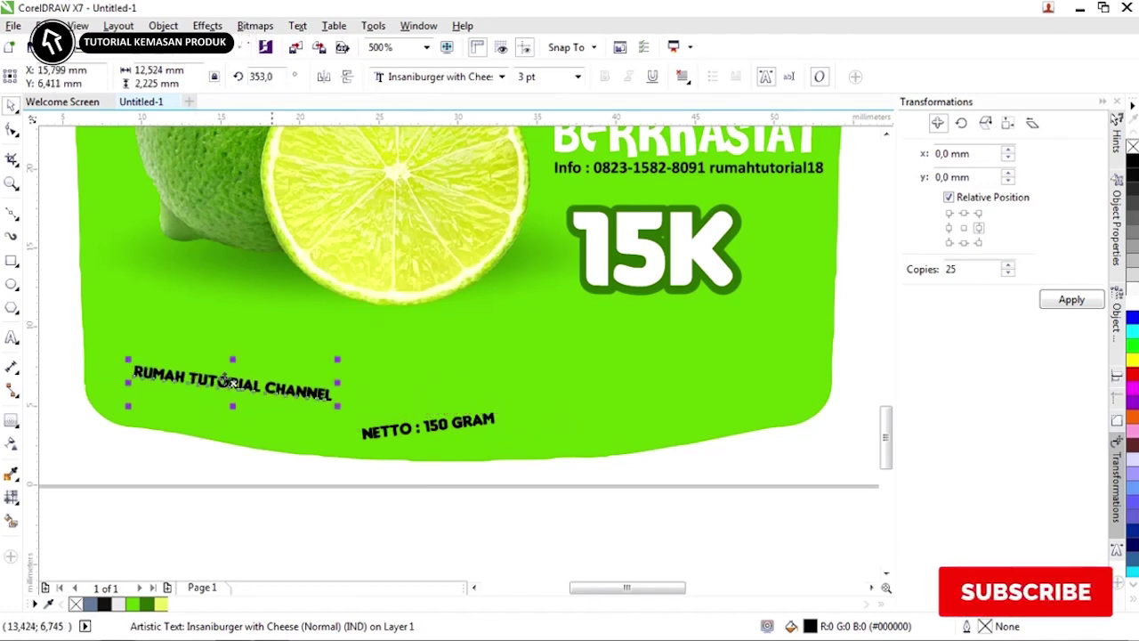
pyautogui.moveTo(401, 429); pyautogui.dragTo(537, 388)
pyautogui.keyDown('shift'); pyautogui.click(325, 396); pyautogui.keyUp('shift')
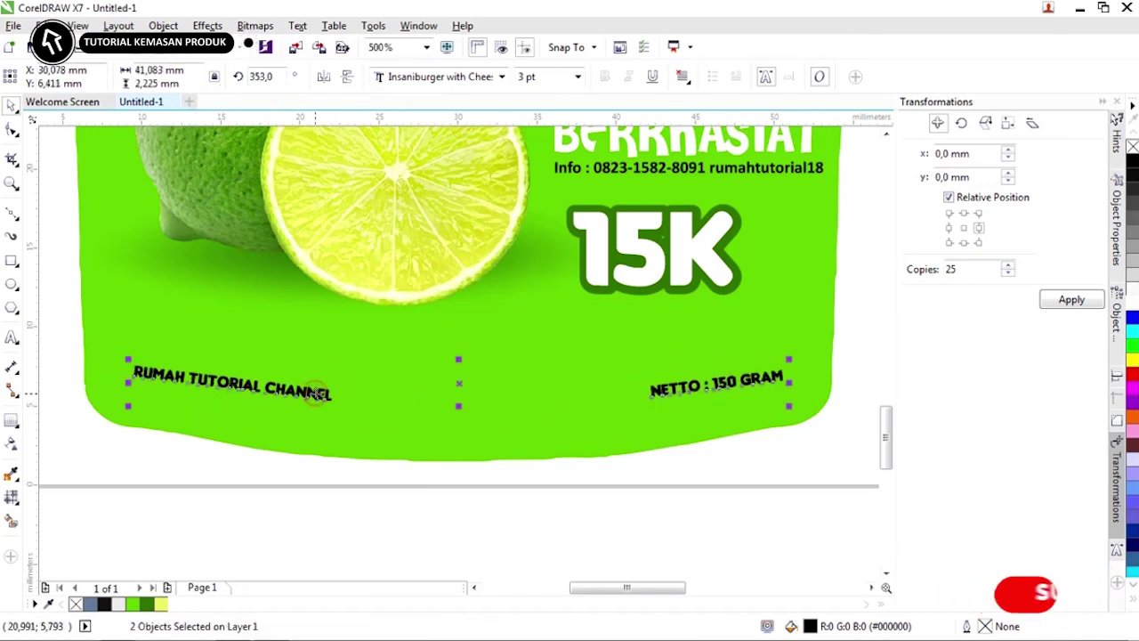
pyautogui.hotkey('ctrl', 'g')
pyautogui.scroll(-3, 632, 516)
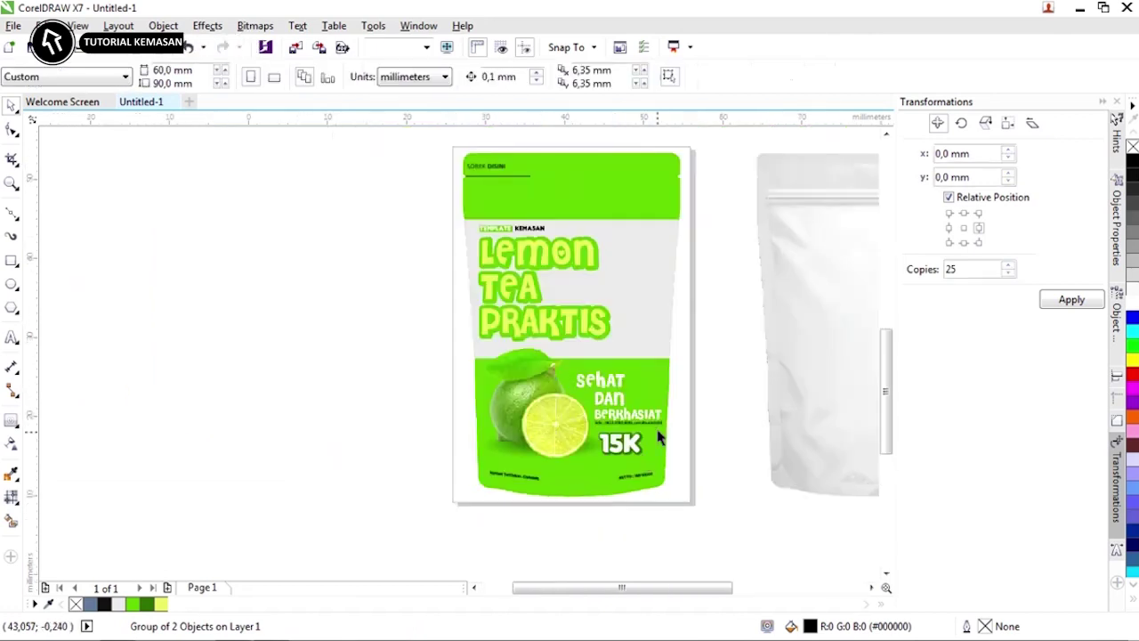
# - Move the four bottom text objects slightly upward
pyautogui.scroll(2, 586, 463)
pyautogui.moveTo(472, 496); pyautogui.dragTo(473, 489)
pyautogui.scroll(2, 472, 489)
pyautogui.moveTo(533, 418); pyautogui.dragTo(538, 392)
pyautogui.scroll(-2, 528, 480)
pyautogui.scroll(3, 499, 374)
# - Open the Monoline.cdr line-art drawing
pyautogui.hotkey('alt', 'f')
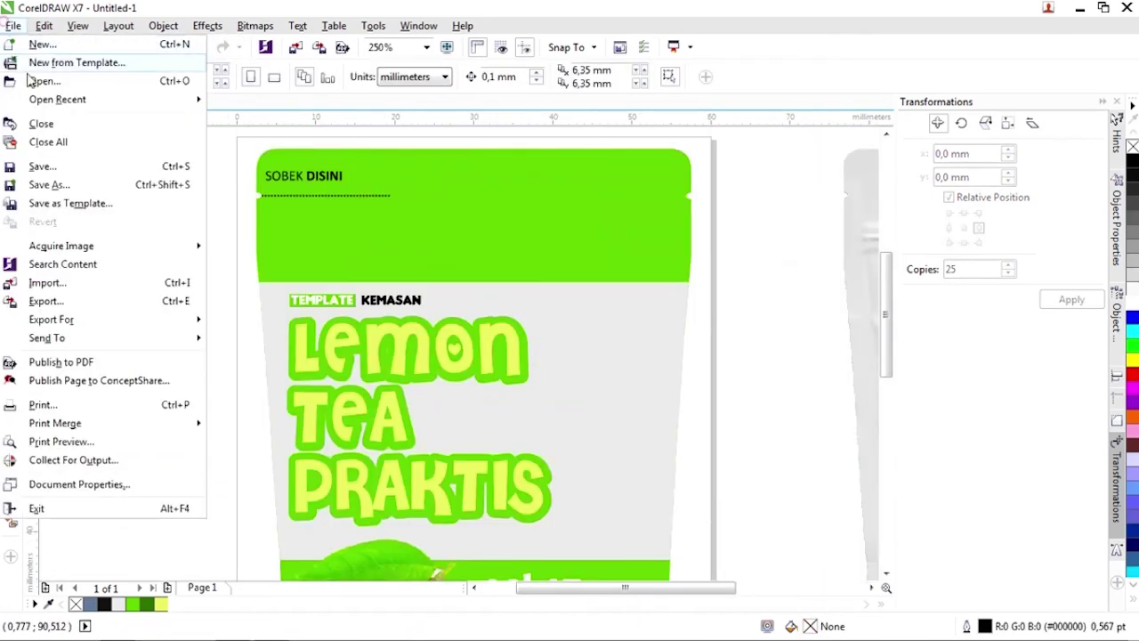
pyautogui.press('o')
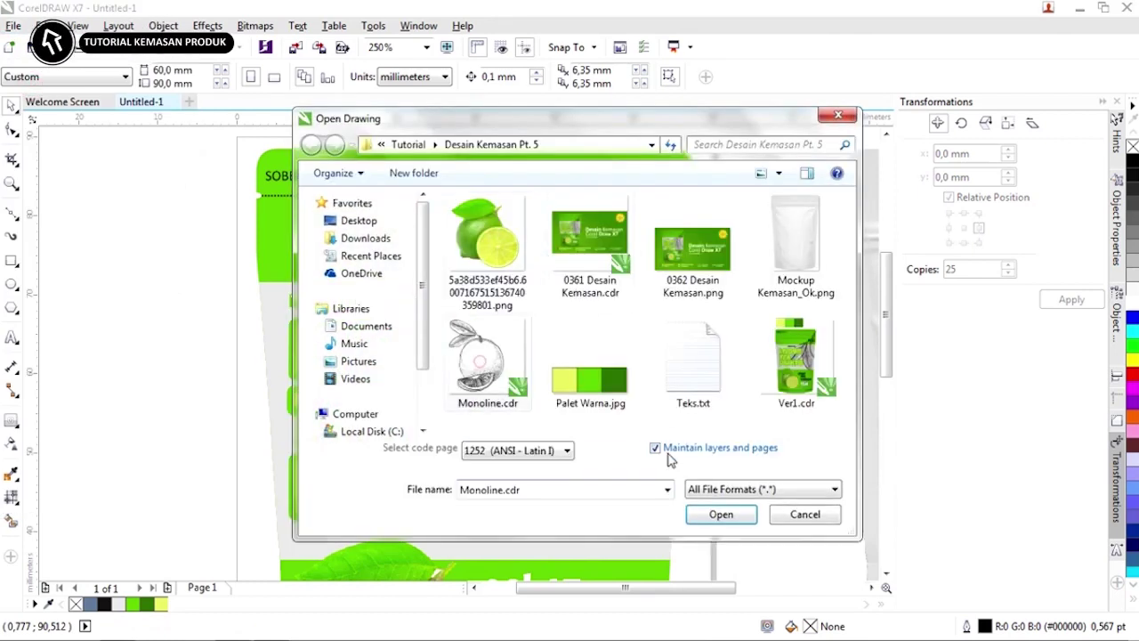
pyautogui.click(718, 514)
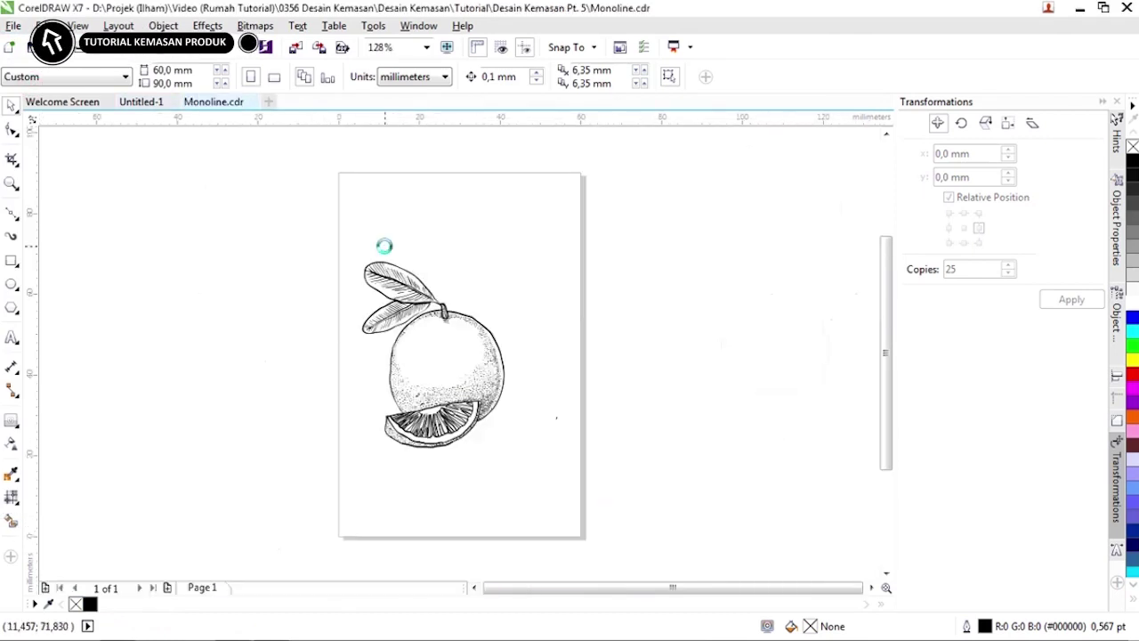
# - Bring the line-art citrus drawing into Untitled-1 and rotate it 73°
pyautogui.click(436, 314)
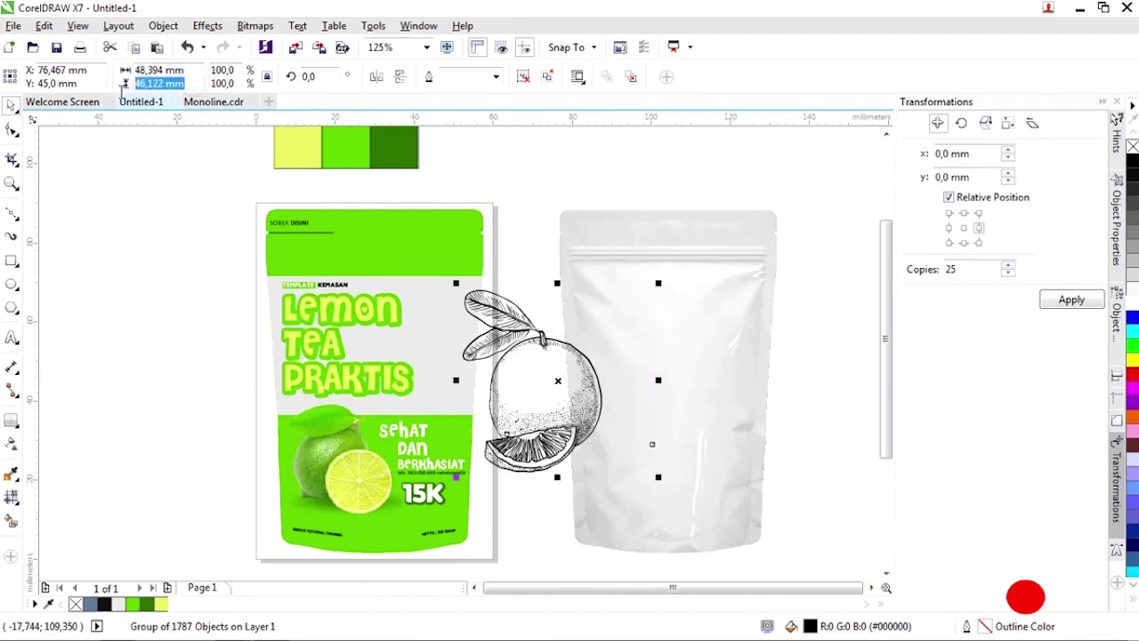
pyautogui.moveTo(123, 105)
pyautogui.mouseDown()
pyautogui.moveTo(560, 361)
pyautogui.moveTo(570, 341)
pyautogui.mouseUp()
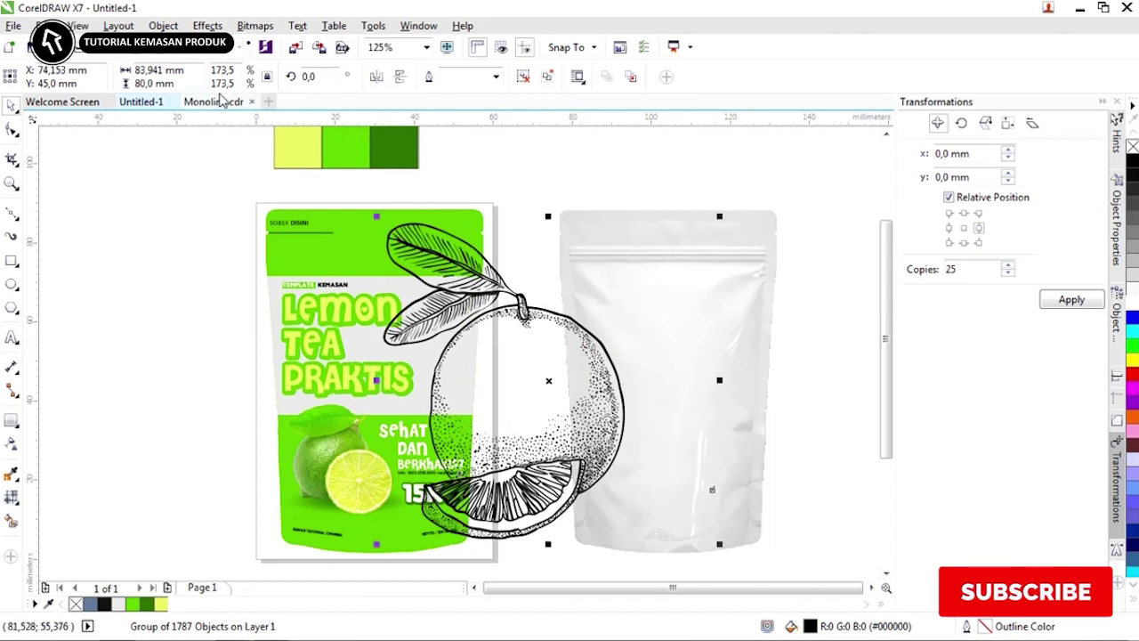
pyautogui.click(309, 77)
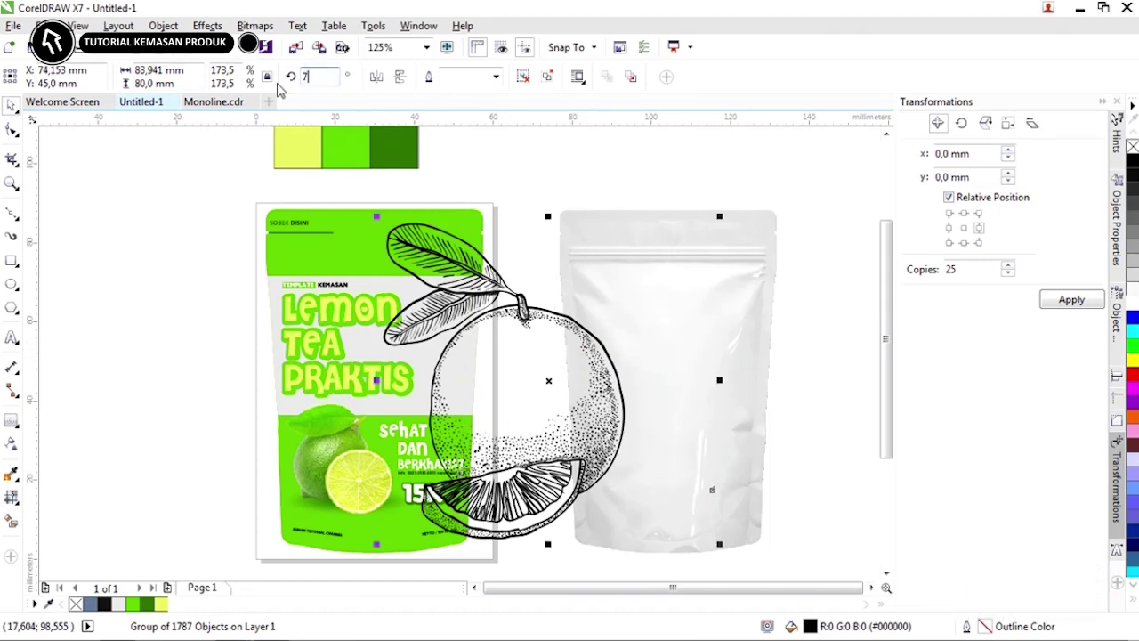
pyautogui.write('73,0')
pyautogui.press('Return')
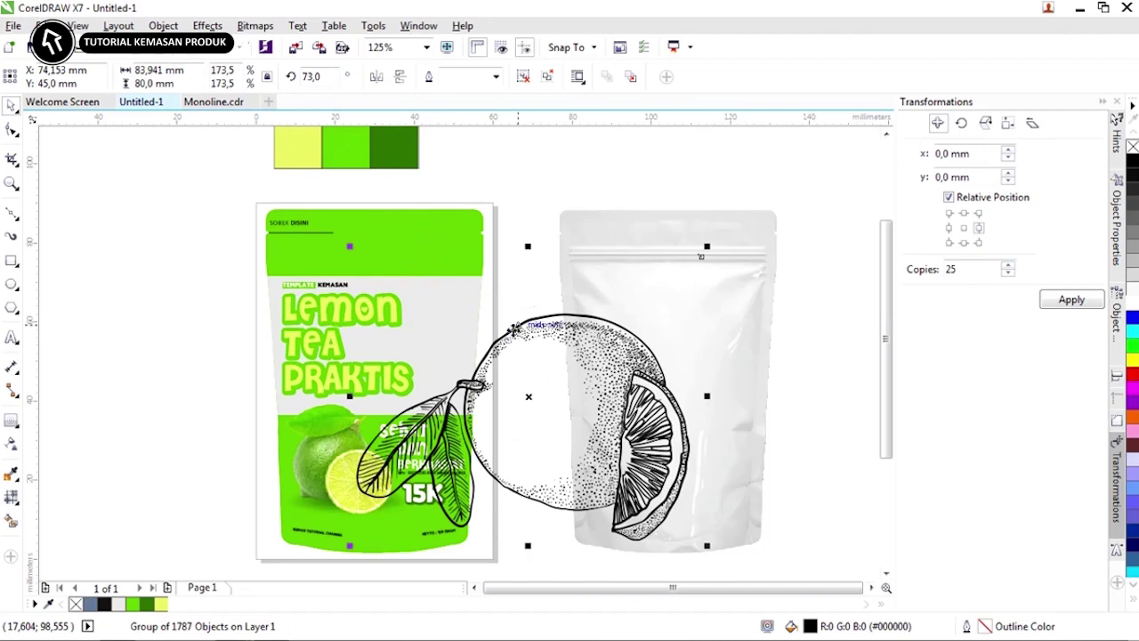
# - Enlarge the rotated line art and place it over the pouch design
pyautogui.moveTo(479, 277)
pyautogui.mouseDown()
pyautogui.moveTo(501, 277)
pyautogui.moveTo(505, 212)
pyautogui.mouseUp()
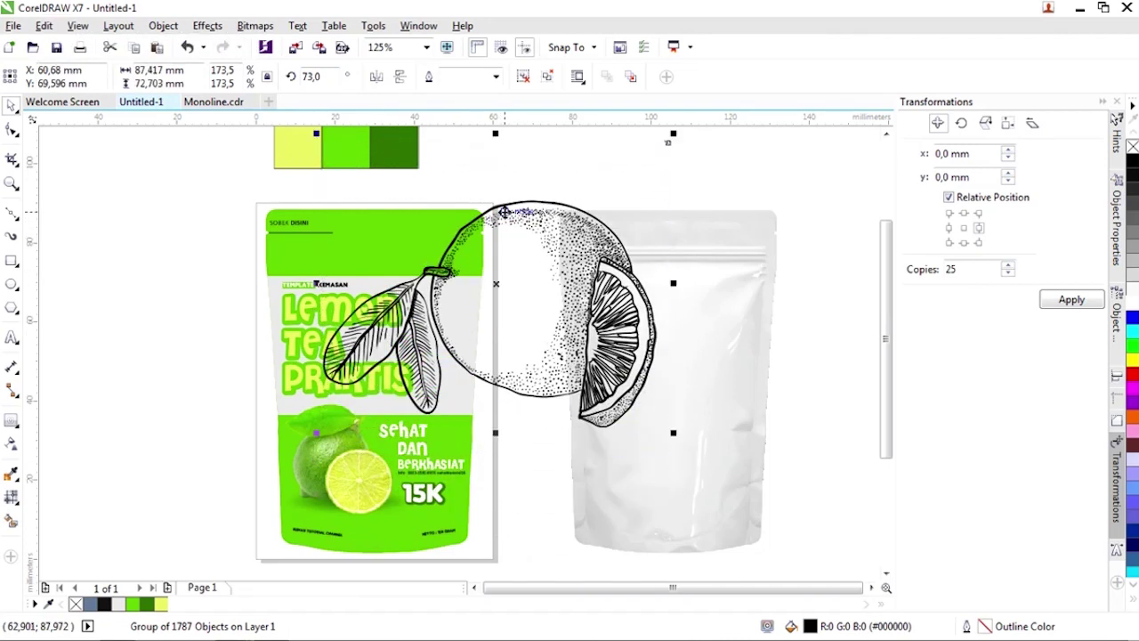
pyautogui.click(314, 442)
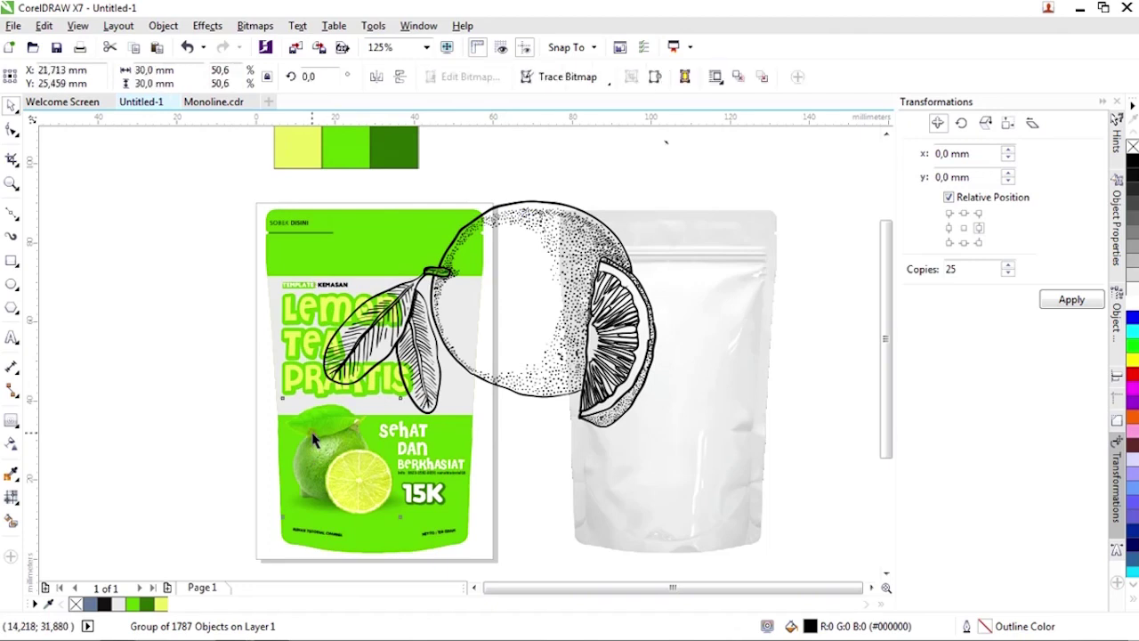
pyautogui.click(511, 373)
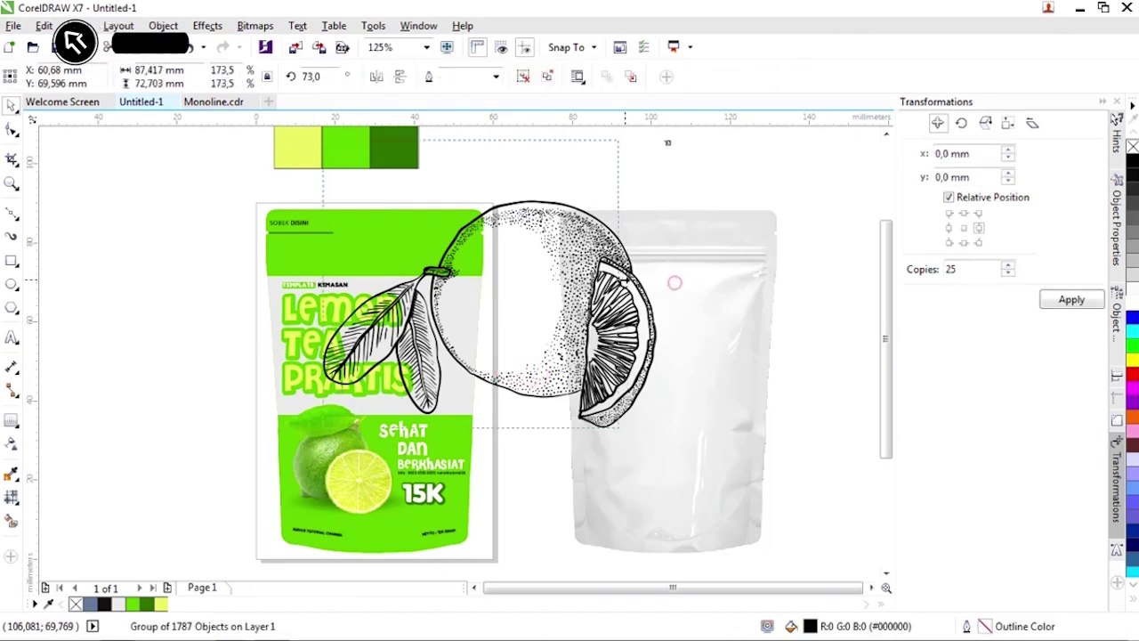
pyautogui.moveTo(673, 285); pyautogui.dragTo(391, 427)
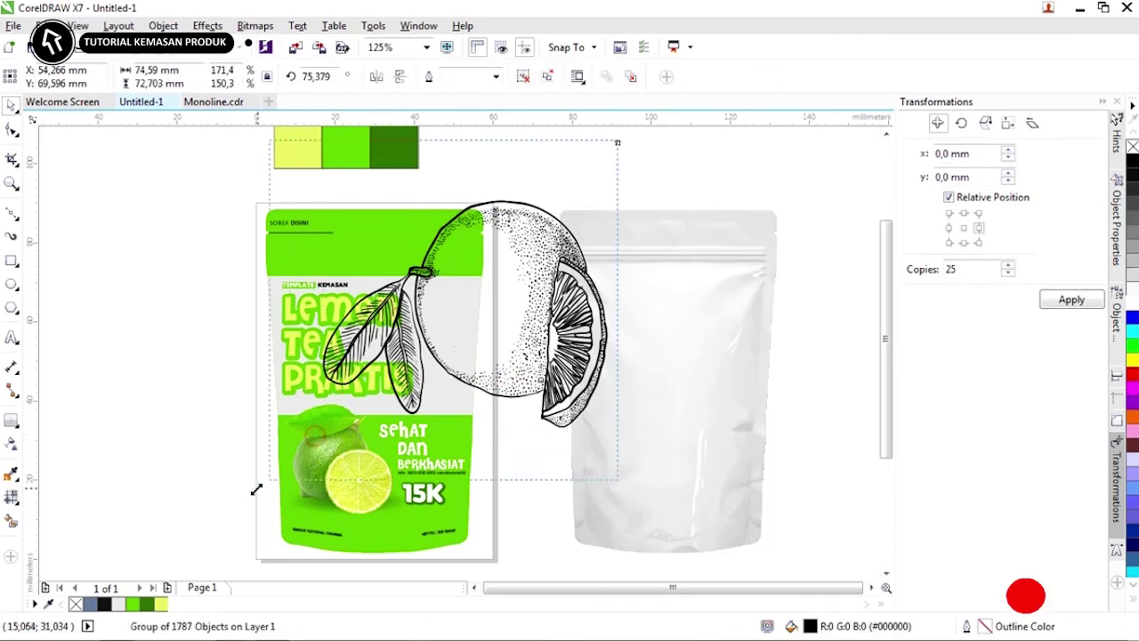
pyautogui.moveTo(256, 489)
pyautogui.mouseDown()
pyautogui.moveTo(551, 300)
pyautogui.moveTo(594, 298)
pyautogui.moveTo(566, 283)
pyautogui.mouseUp()
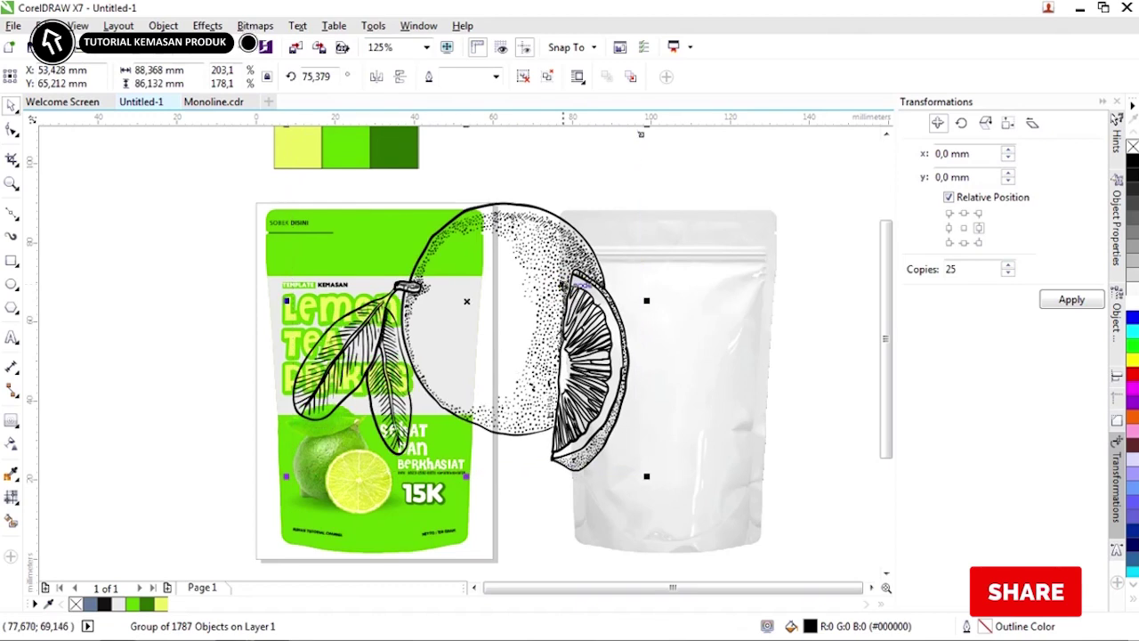
# - Intersect the line art with the green pouch shape and delete the uncropped original
pyautogui.click(357, 222)
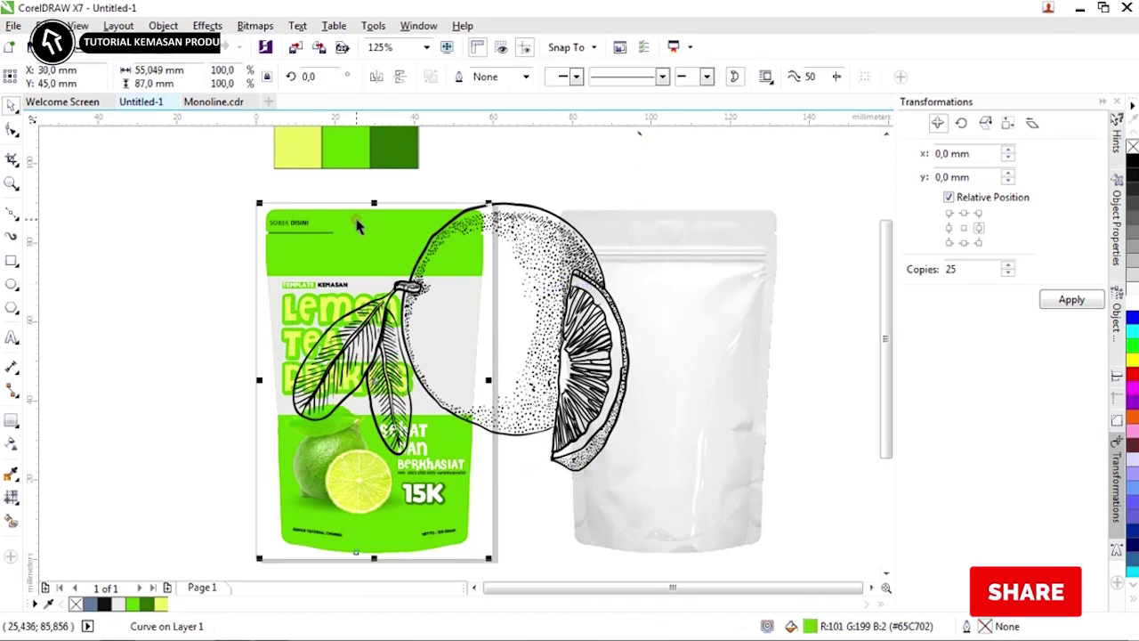
pyautogui.keyDown('shift'); pyautogui.click(540, 212); pyautogui.keyUp('shift')
pyautogui.click(507, 76)
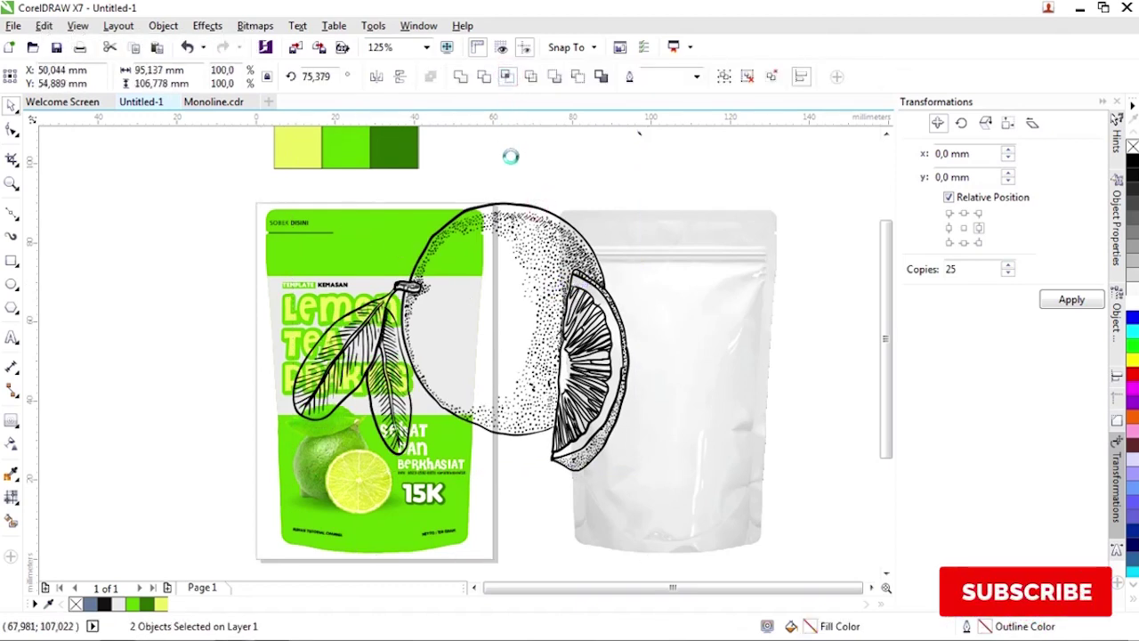
pyautogui.press('Delete')
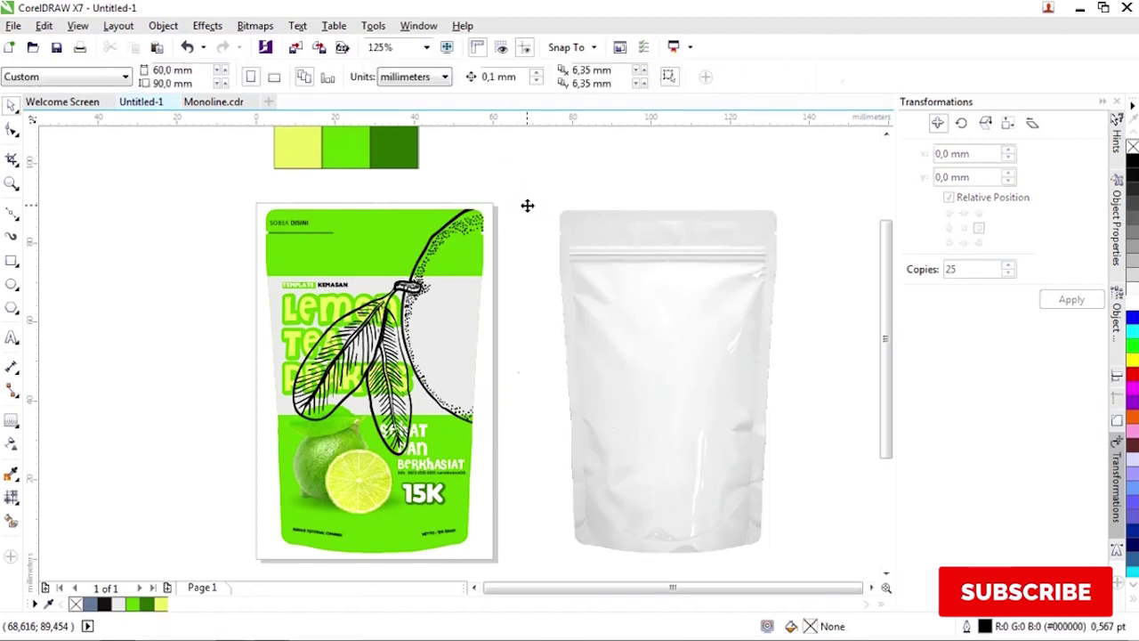
# - Bring the titles and band to the front, then send the grey band behind the line art
pyautogui.moveTo(226, 263); pyautogui.dragTo(507, 515)
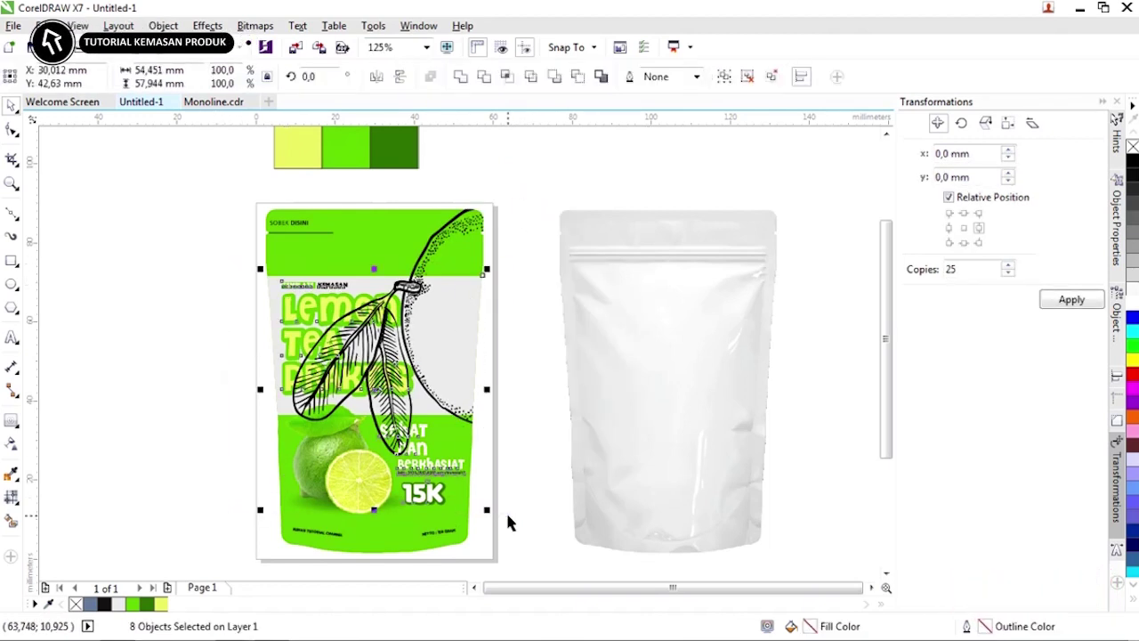
pyautogui.hotkey('shift', 'pageup')
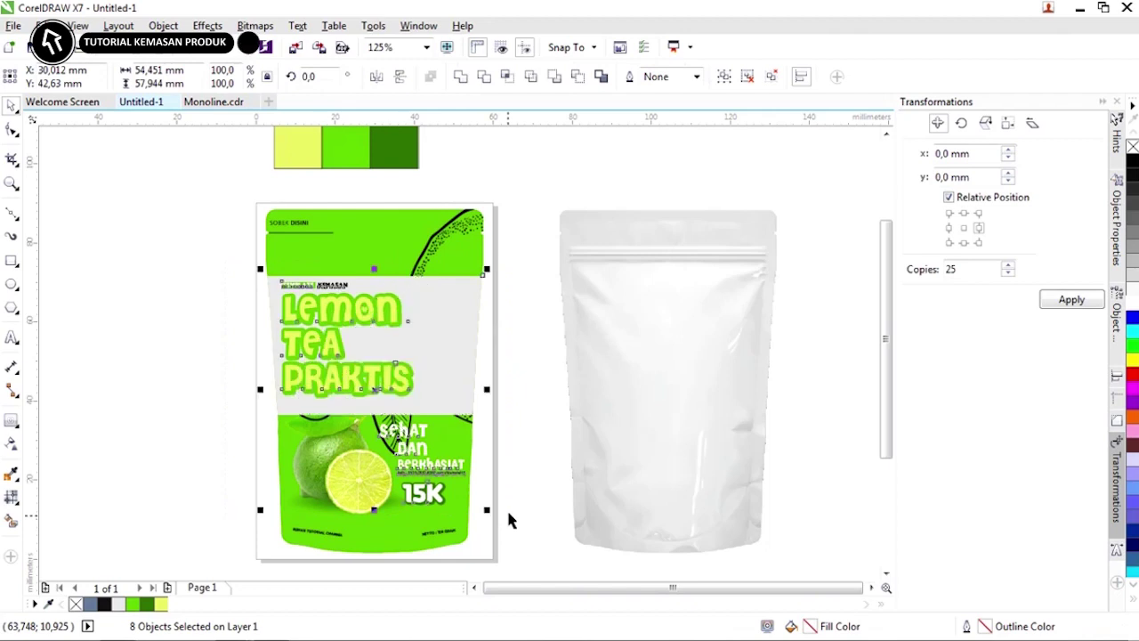
pyautogui.click(514, 370)
pyautogui.click(445, 324)
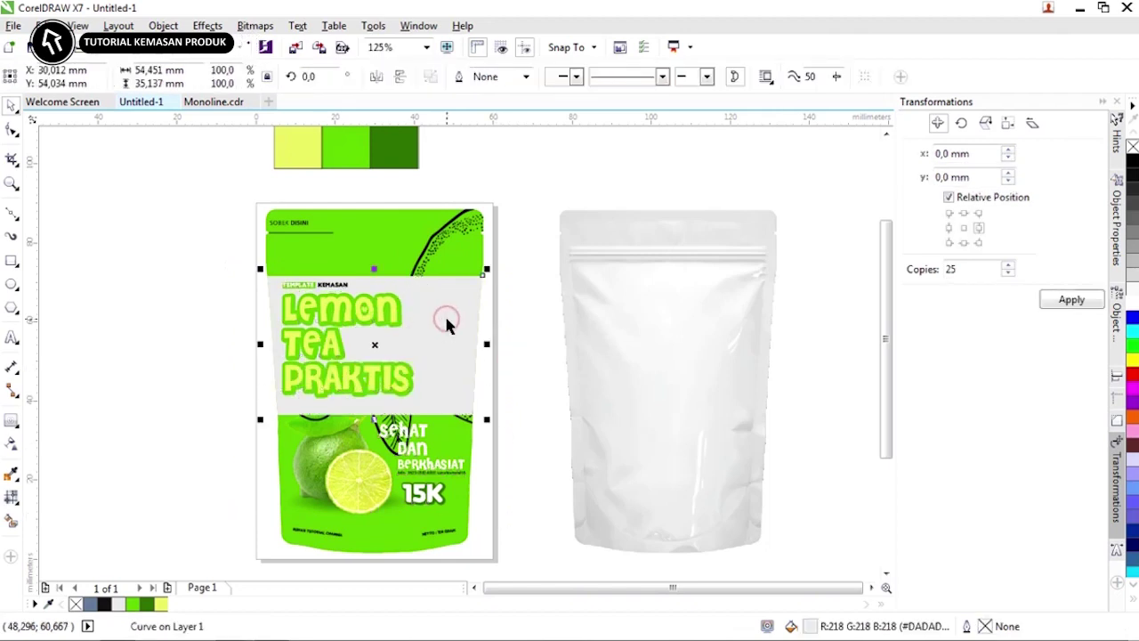
pyautogui.hotkey('ctrl', 'pagedown')
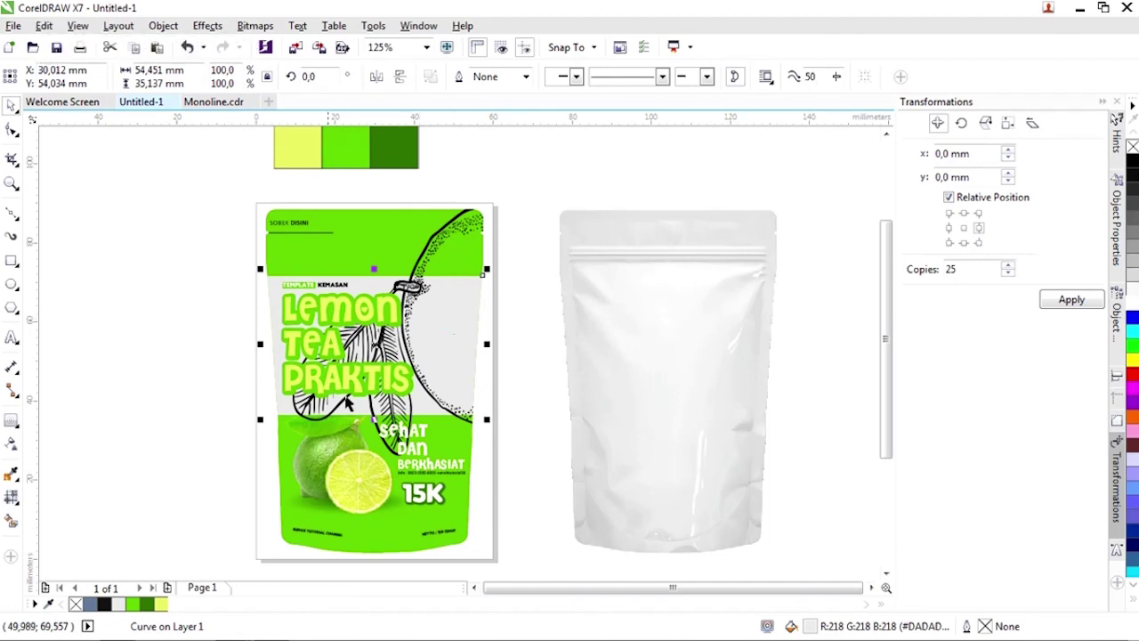
pyautogui.click(262, 442)
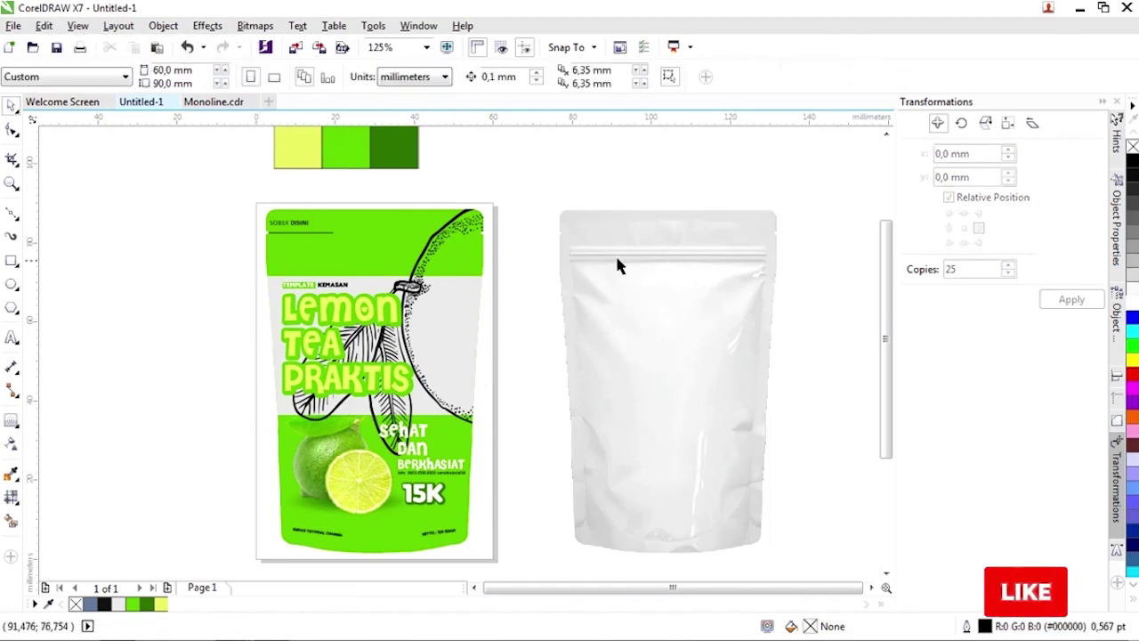
# - Shrink the clipped lemon line art to 40.7 × 52.5 mm
pyautogui.click(438, 252)
pyautogui.scroll(2, 324, 440)
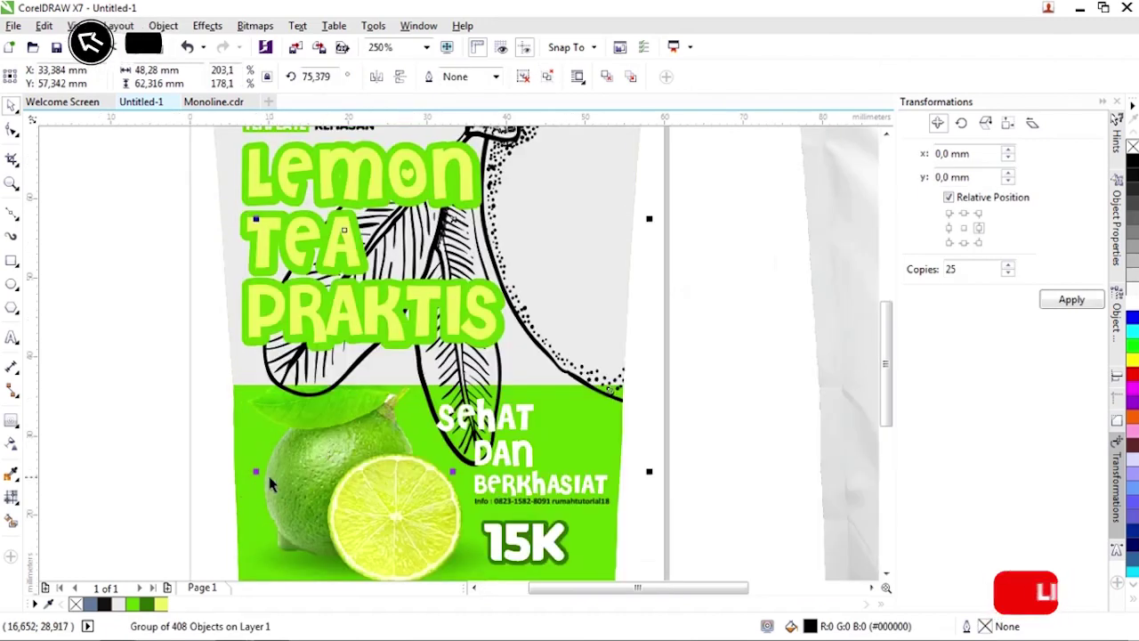
pyautogui.moveTo(254, 472); pyautogui.dragTo(309, 445)
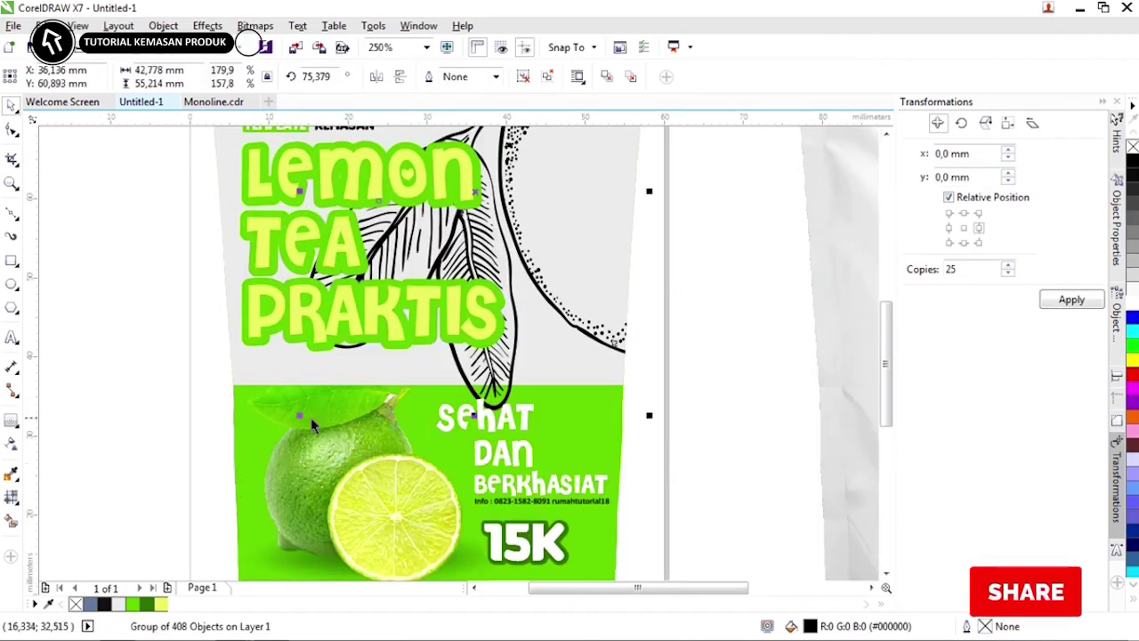
pyautogui.moveTo(301, 417); pyautogui.dragTo(317, 411)
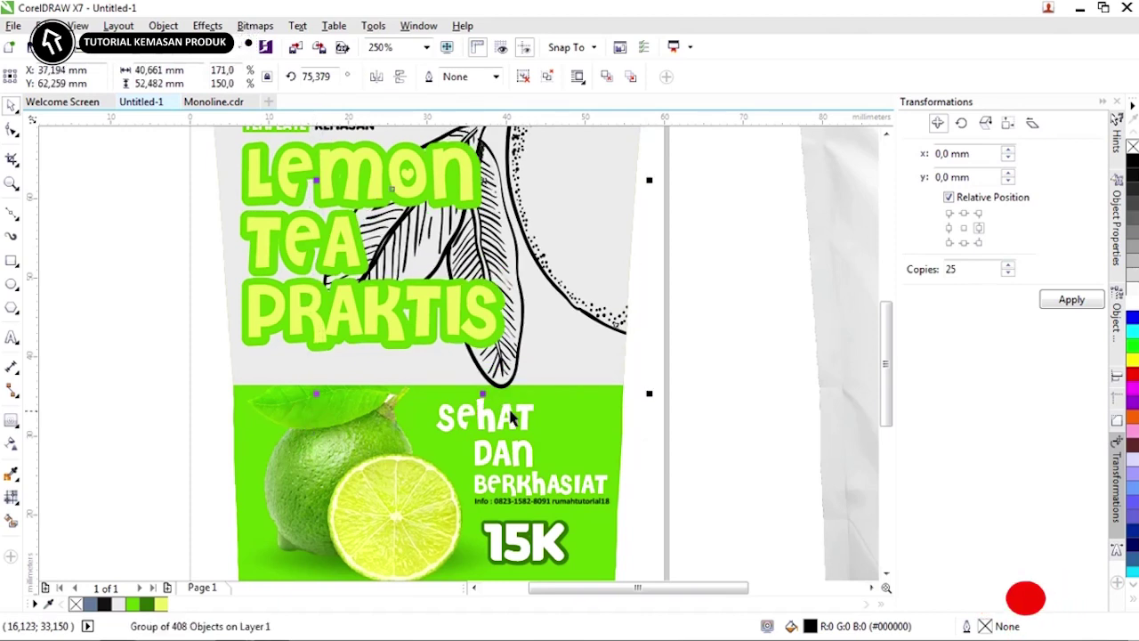
pyautogui.click(673, 448)
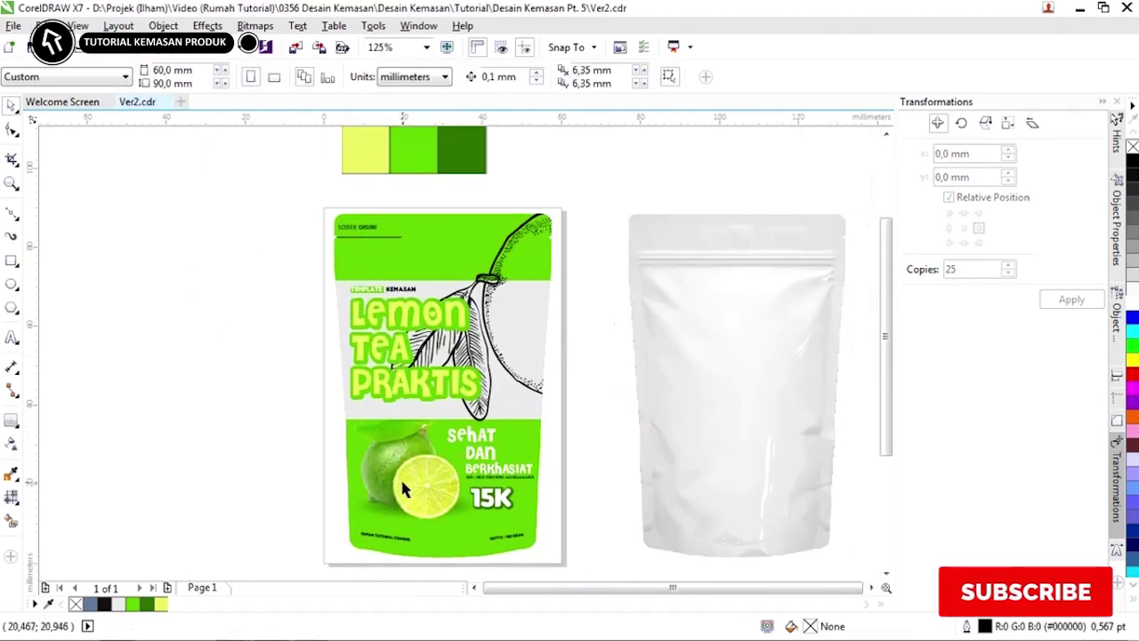
# - Restore the leaf on the lime photo and bring the white pouch mockup to the front
pyautogui.click(402, 488)
pyautogui.hotkey('ctrl', 'shift', 'z')
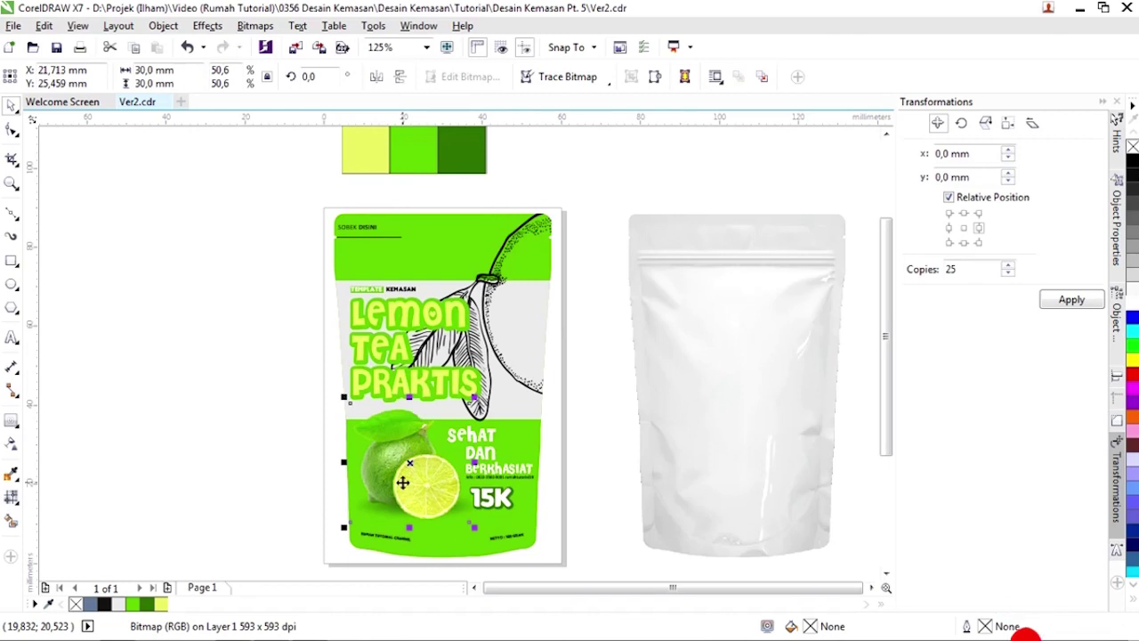
pyautogui.click(706, 384)
pyautogui.rightClick(707, 385)
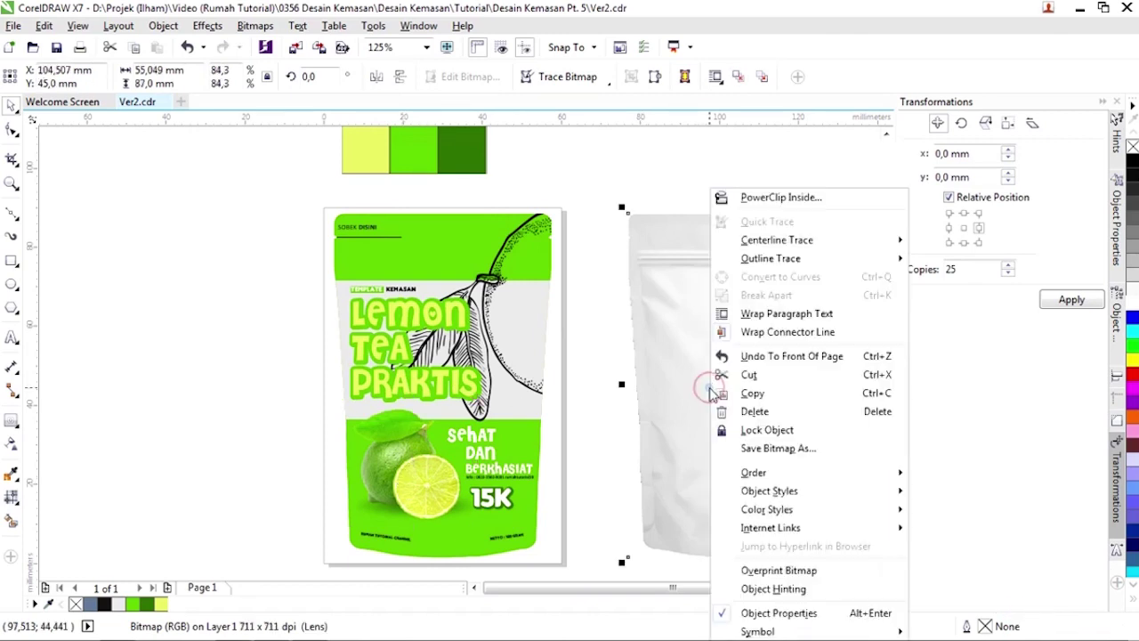
pyautogui.moveTo(757, 479)
pyautogui.click(925, 468)
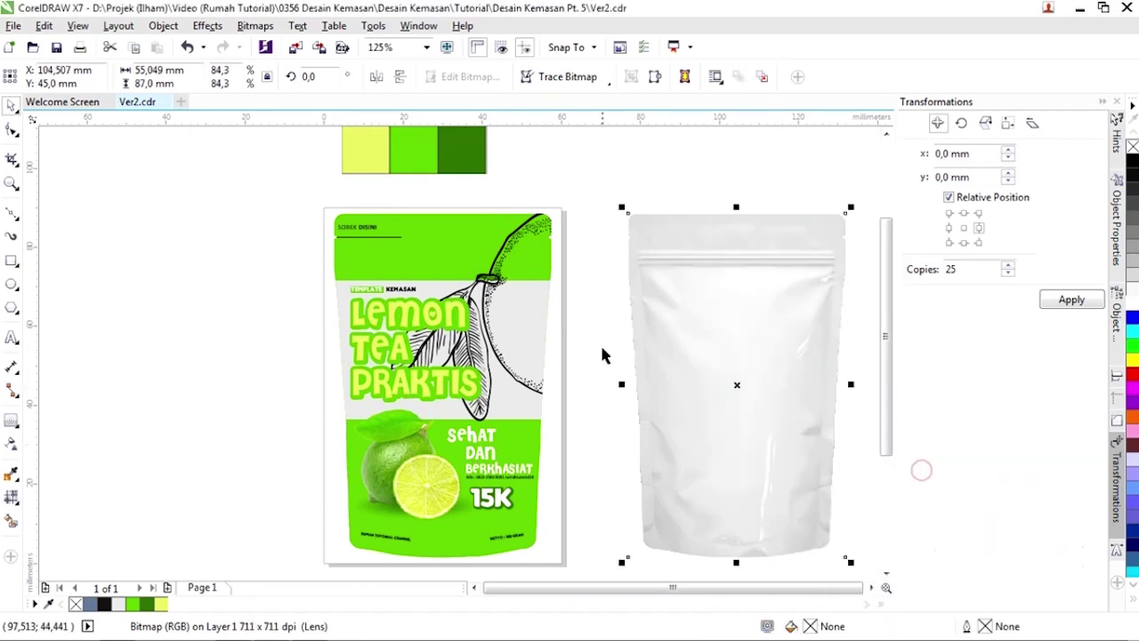
# - Centre the pouch mockup on the lemon design and zoom to fit the whole page
pyautogui.keyDown('shift'); pyautogui.click(455, 250); pyautogui.keyUp('shift')
pyautogui.press('c')
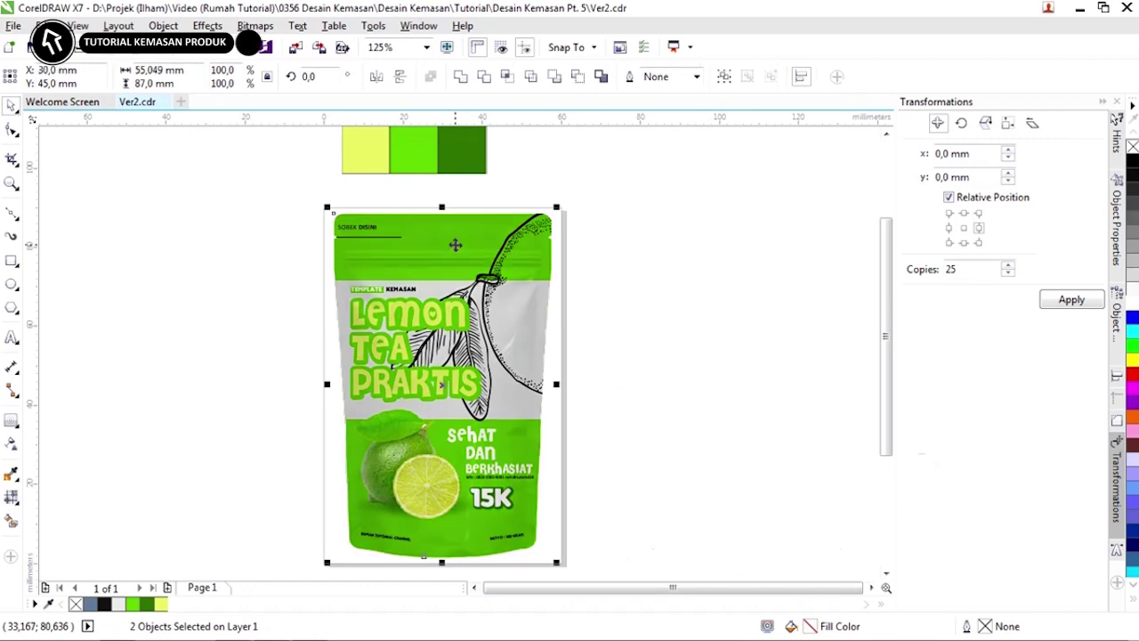
pyautogui.click(426, 47)
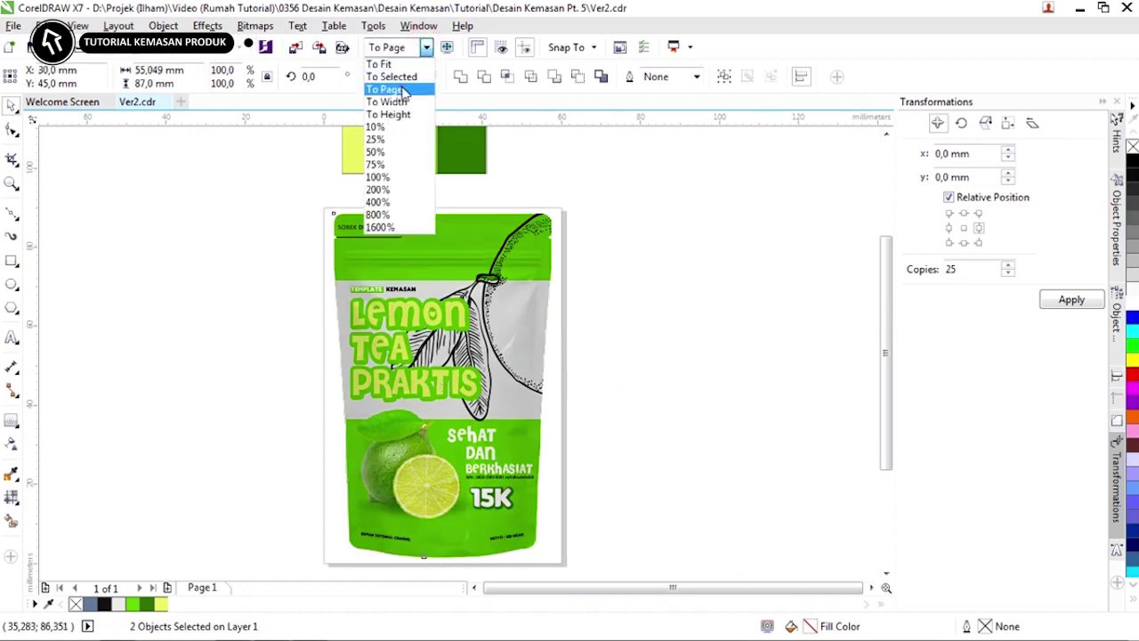
pyautogui.click(384, 89)
pyautogui.click(280, 328)
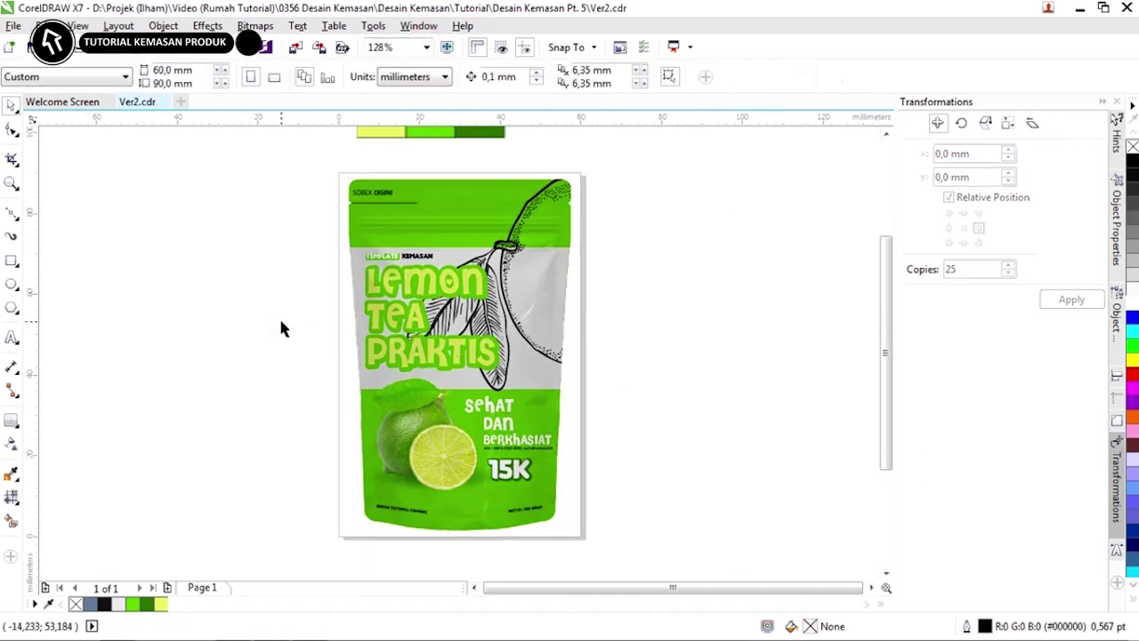